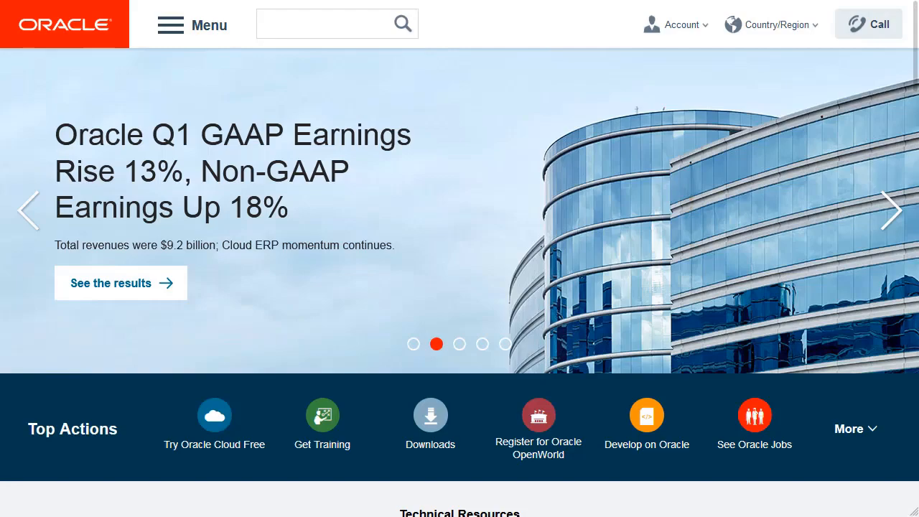
Go to the Oracle Cloud site and open My Services sign-in for the cloud account oraclestartupecosystem.
text(cloud)
key(Return)
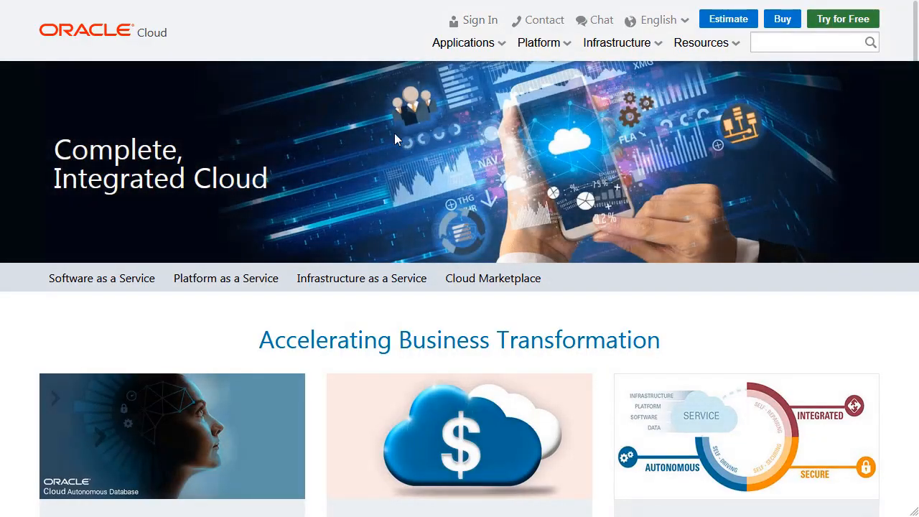
click(467, 21)
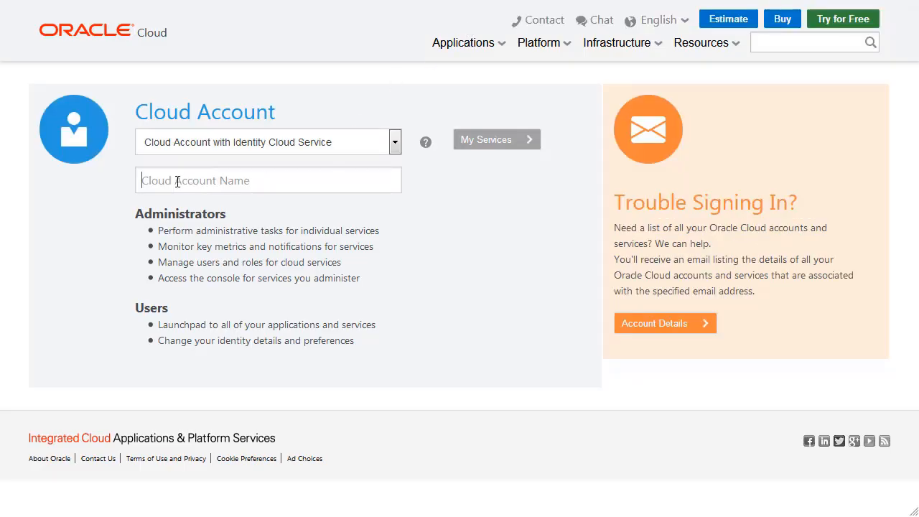
text(oraclestartupecosystem)
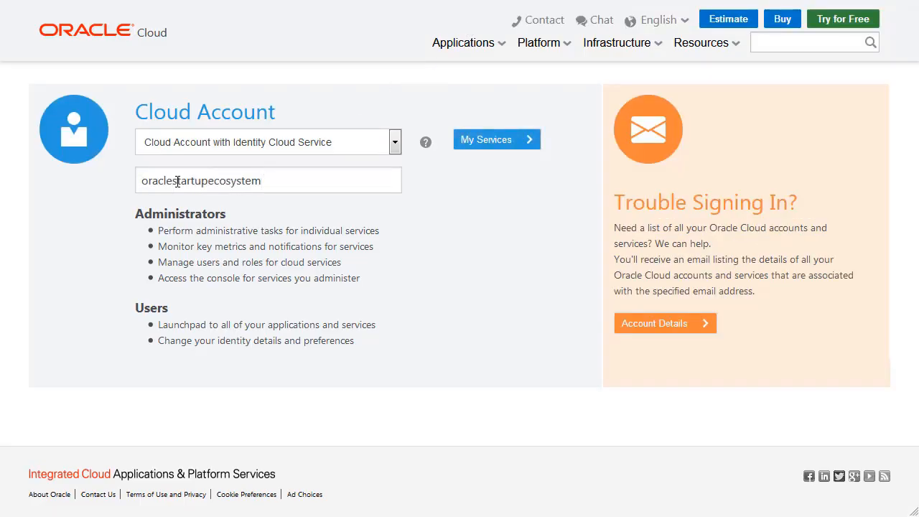
click(501, 143)
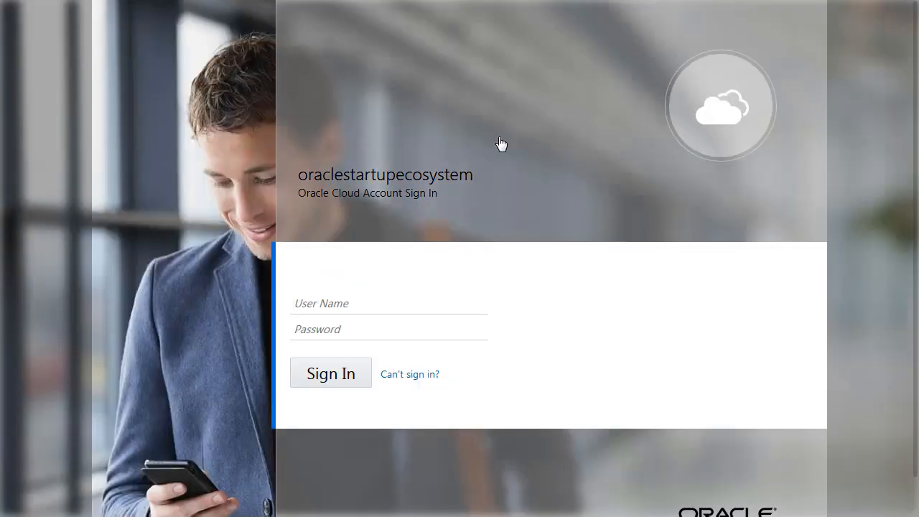
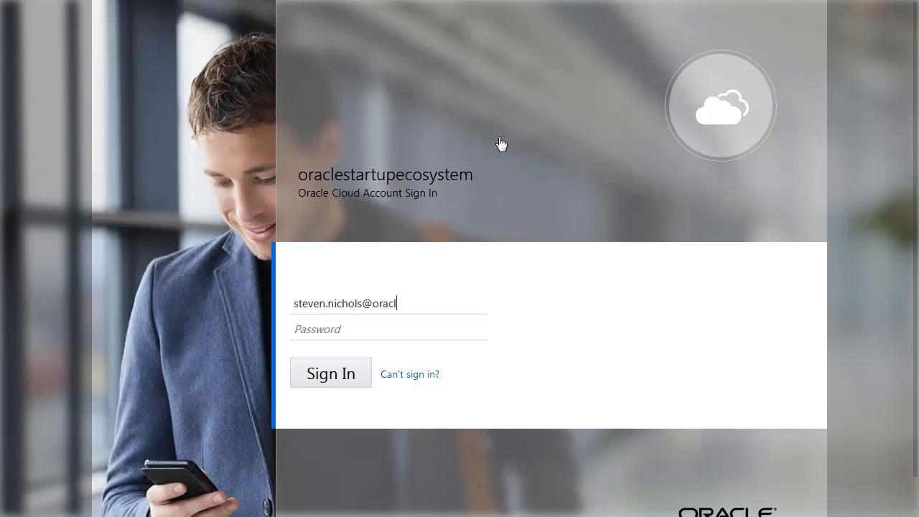
Sign in to the cloud account with the user's e-mail as user name and the account password.
key(Tab)
key(ctrl+v)
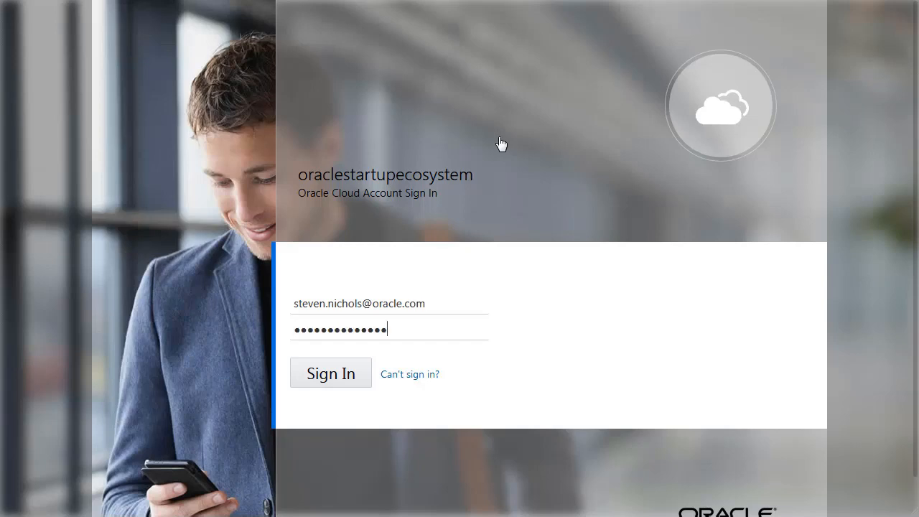
click(341, 377)
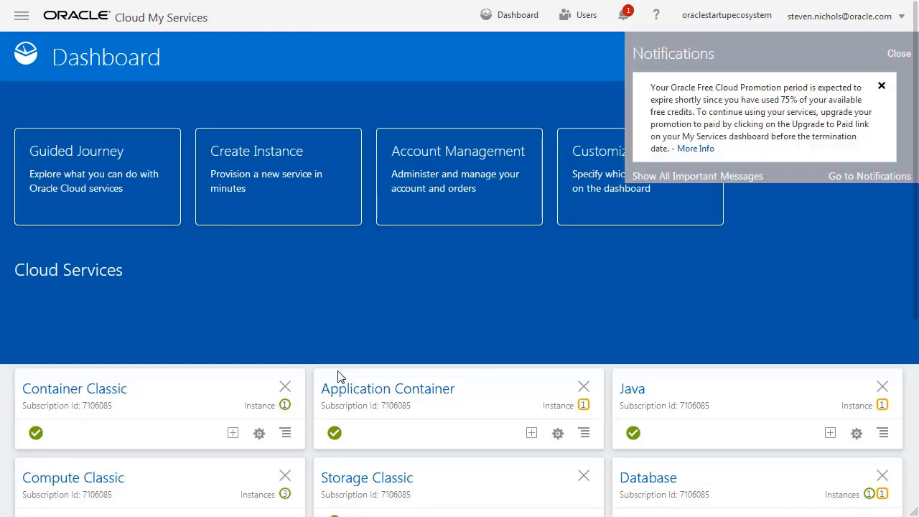
Open the Compute service console from the list of cloud services.
click(22, 19)
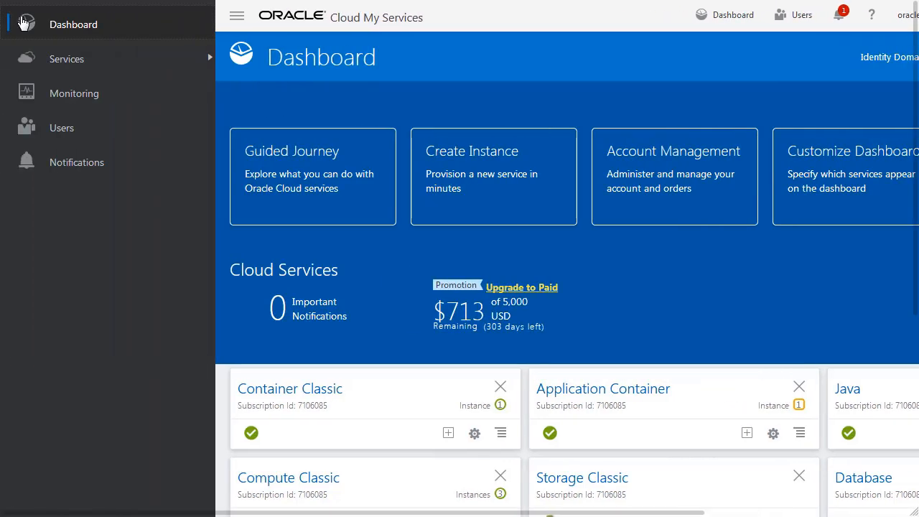
click(98, 59)
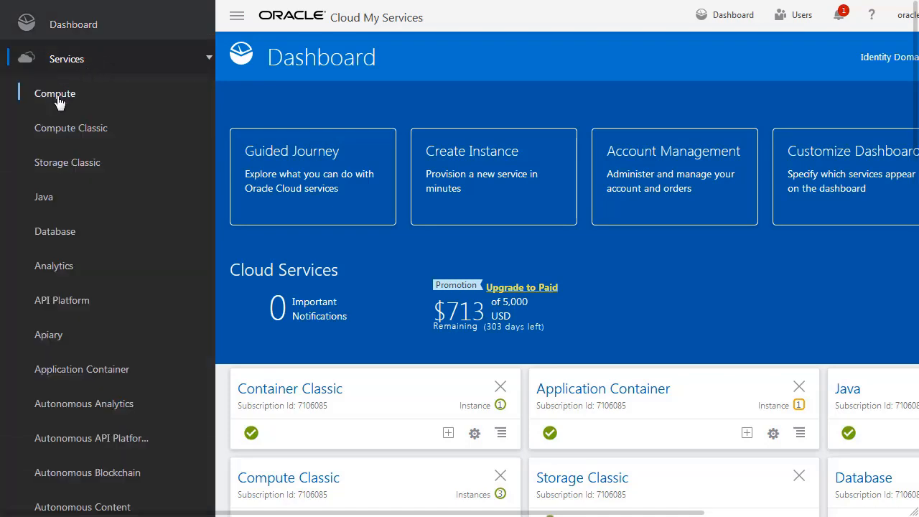
click(59, 102)
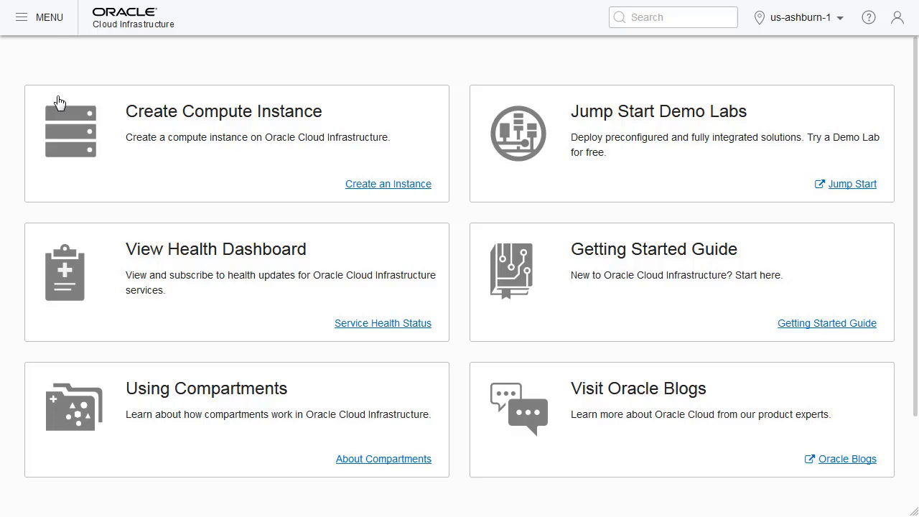
Open the Identity compartments list to review the existing compartments.
click(22, 21)
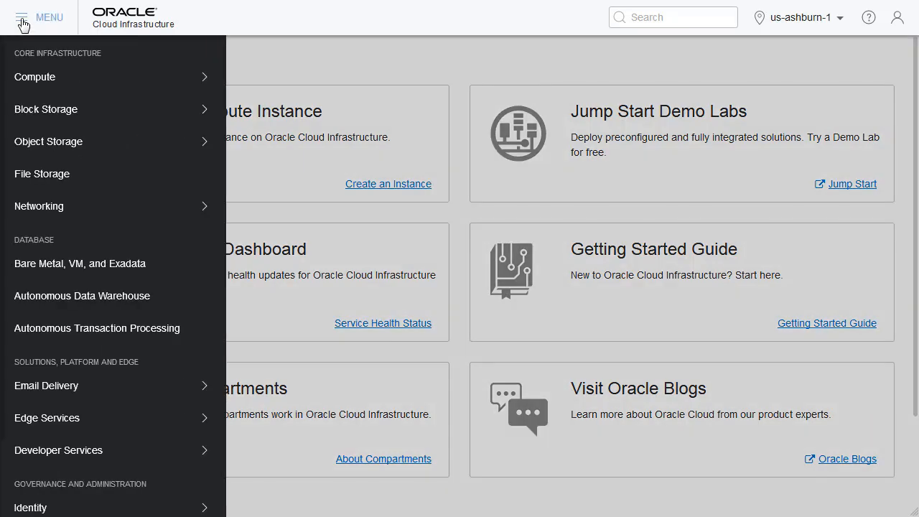
scroll(58, 258, down, 2)
mouse_move(140, 431)
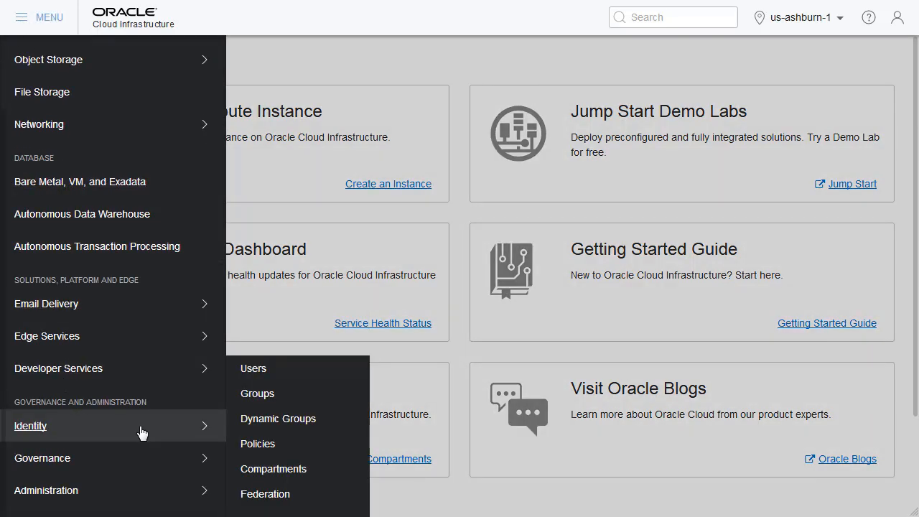
click(286, 472)
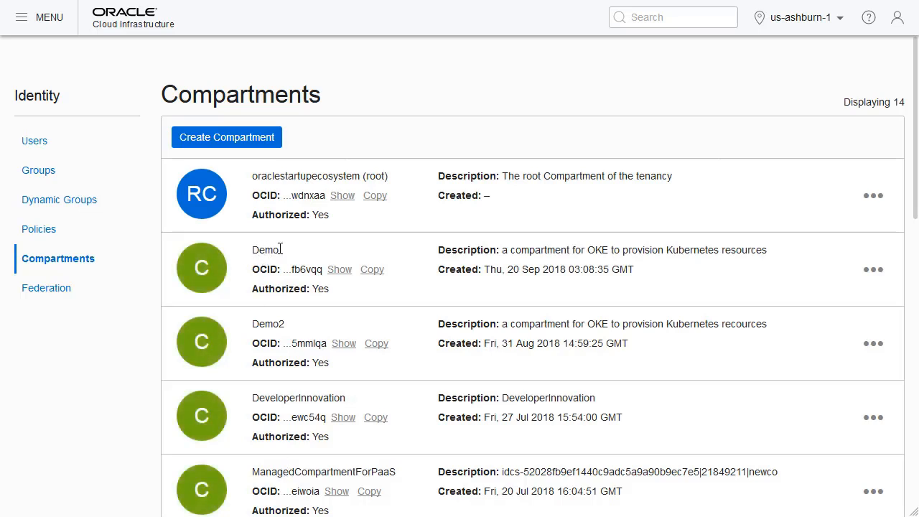
Start creating a new Identity user and name it cluster-admin.
click(23, 23)
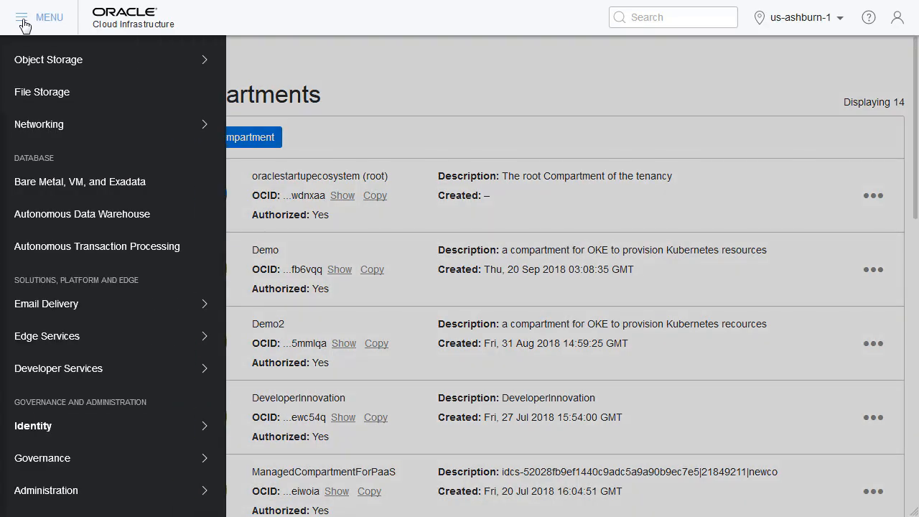
mouse_move(174, 426)
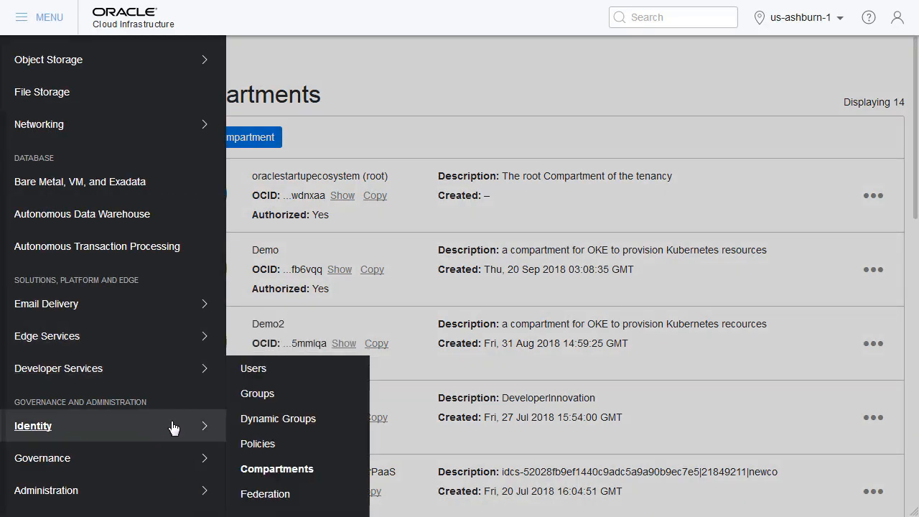
click(255, 370)
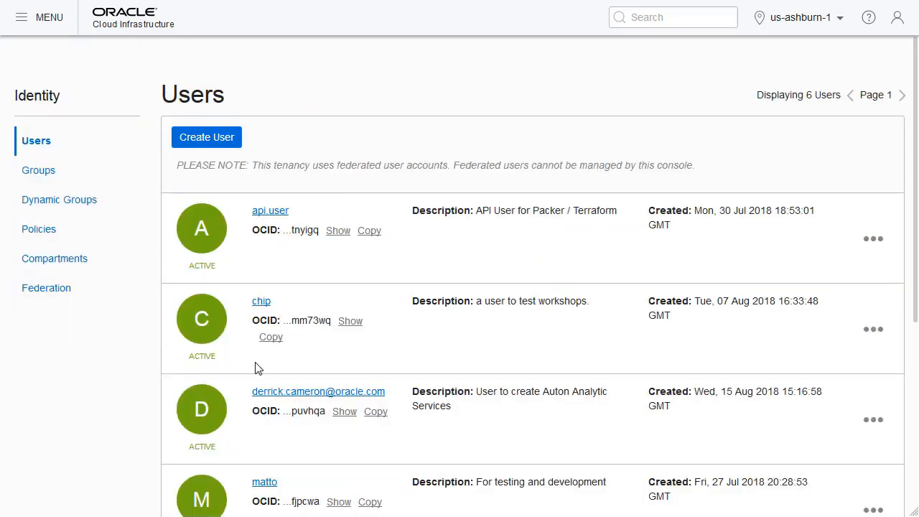
click(207, 138)
click(274, 96)
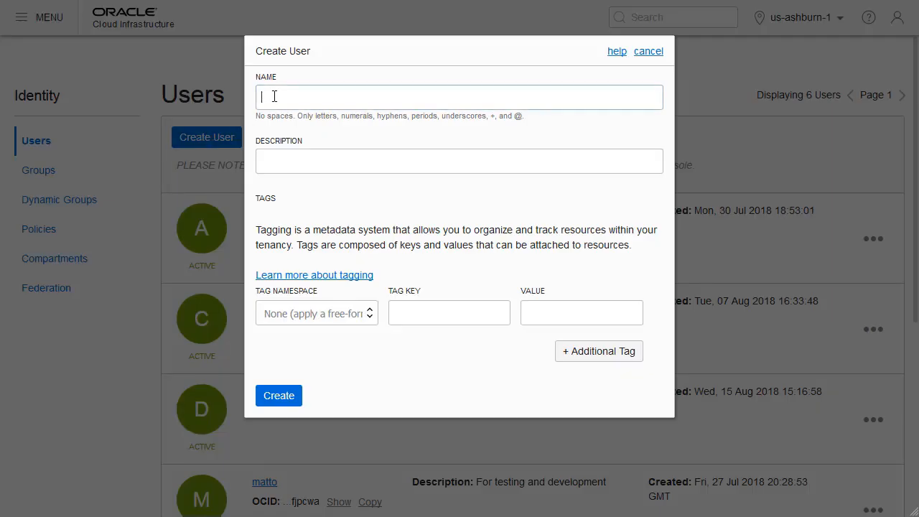
text(cluster-admin)
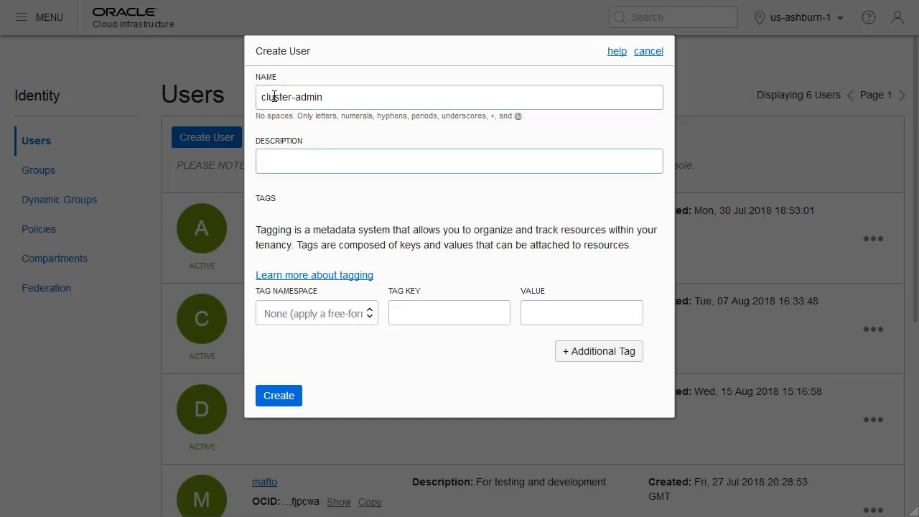
text(admuser for Kubernetes)
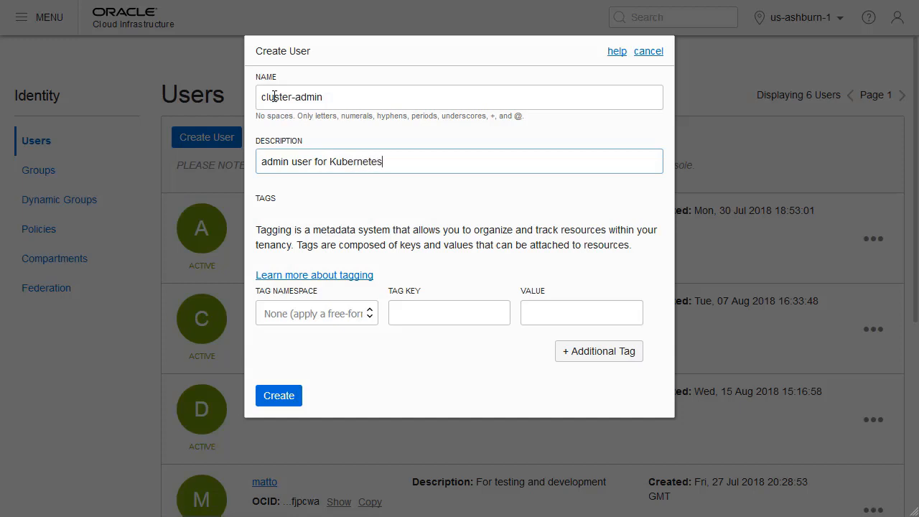
text( clusters)
Describe the new user as "admin user for Kubernetes clusters" and create it.
click(280, 396)
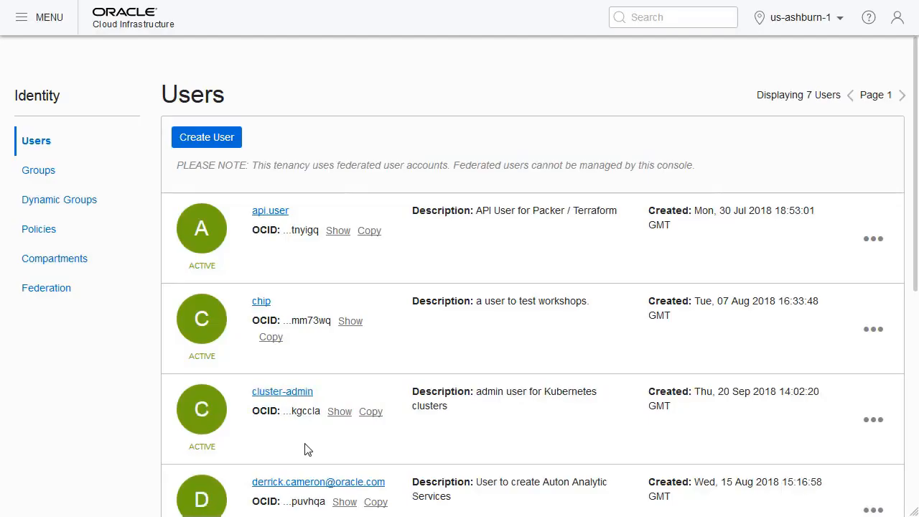
Generate a one-time password for the cluster-admin user and copy it to the clipboard.
click(293, 397)
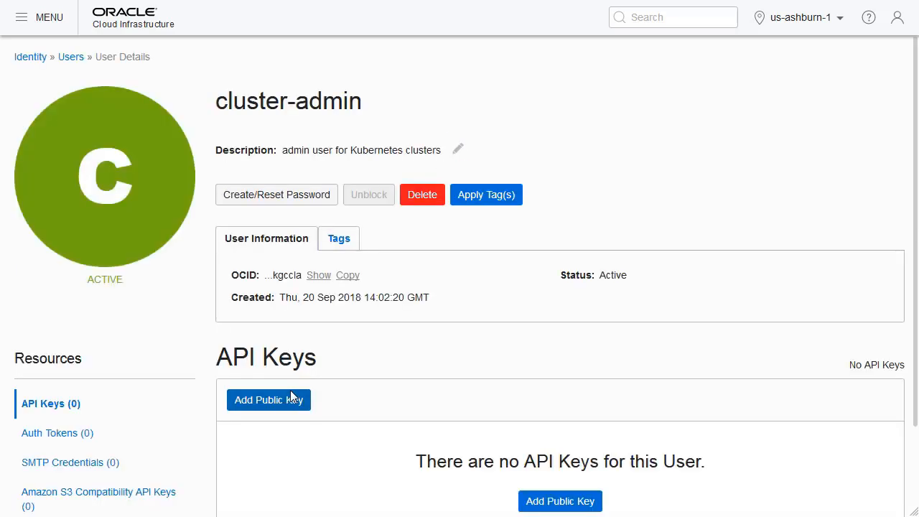
click(272, 201)
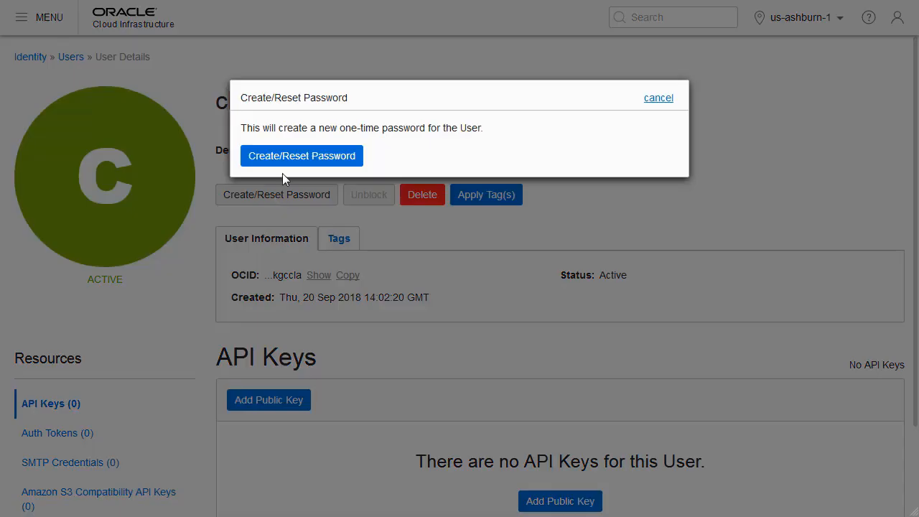
click(289, 156)
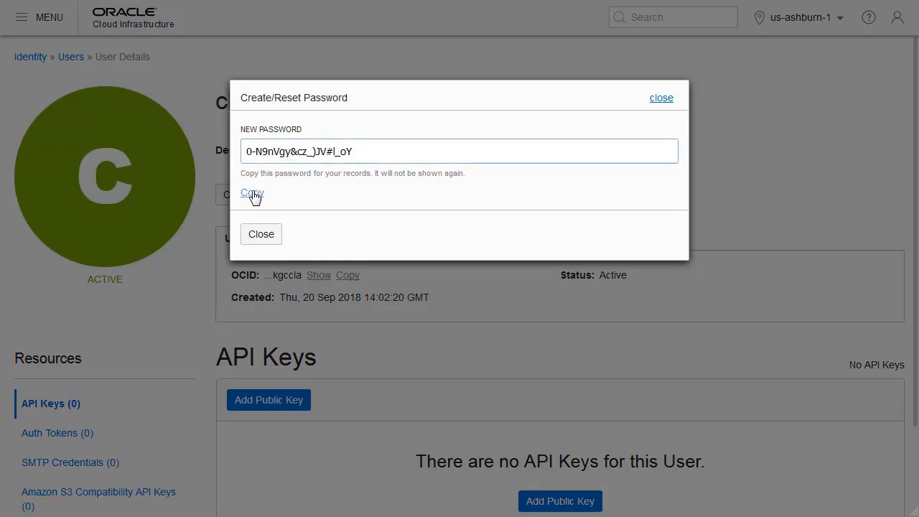
click(252, 194)
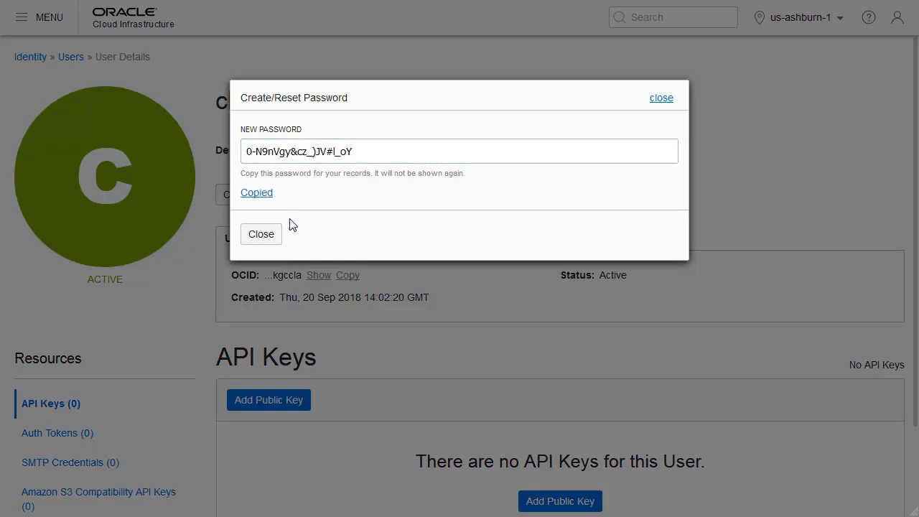
click(263, 240)
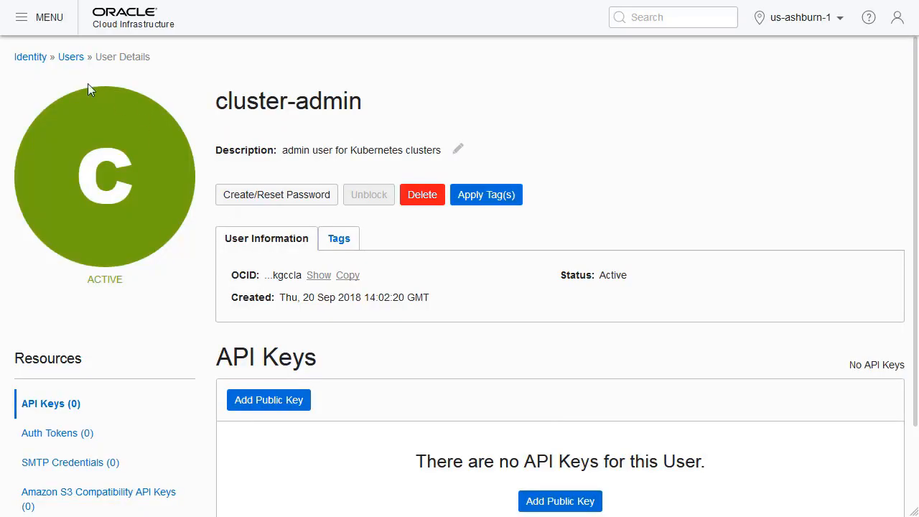
Add the cluster-admin user to the Administrators group.
click(32, 58)
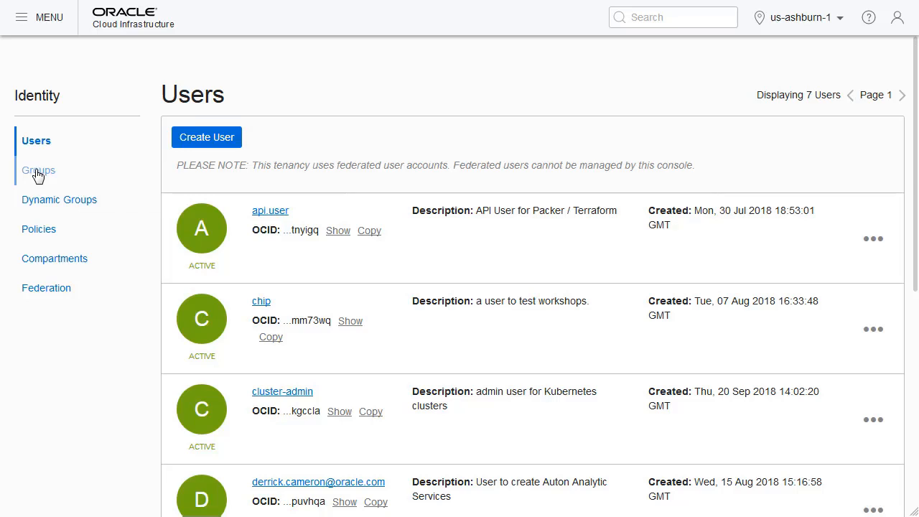
click(38, 173)
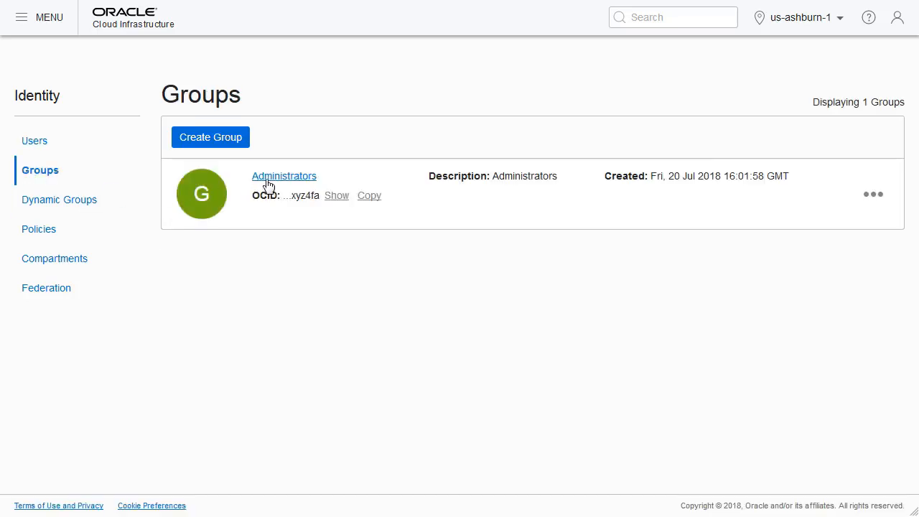
click(285, 180)
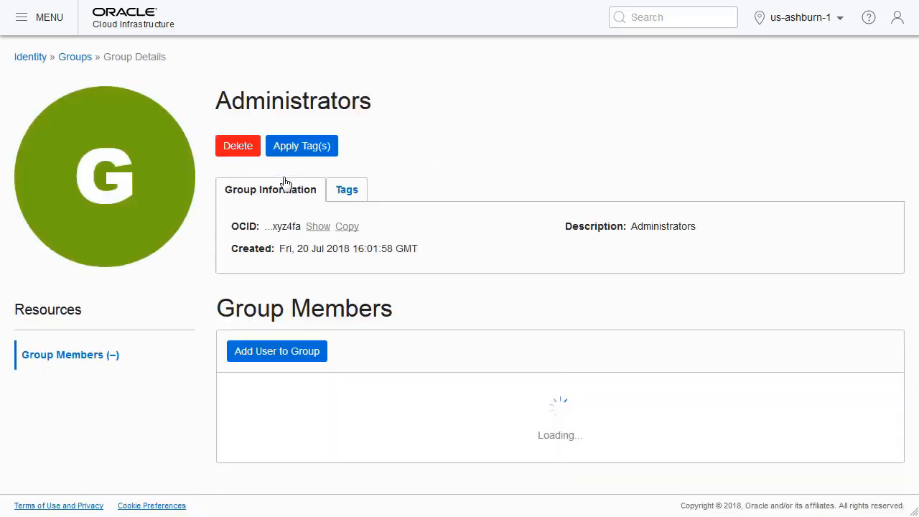
click(279, 358)
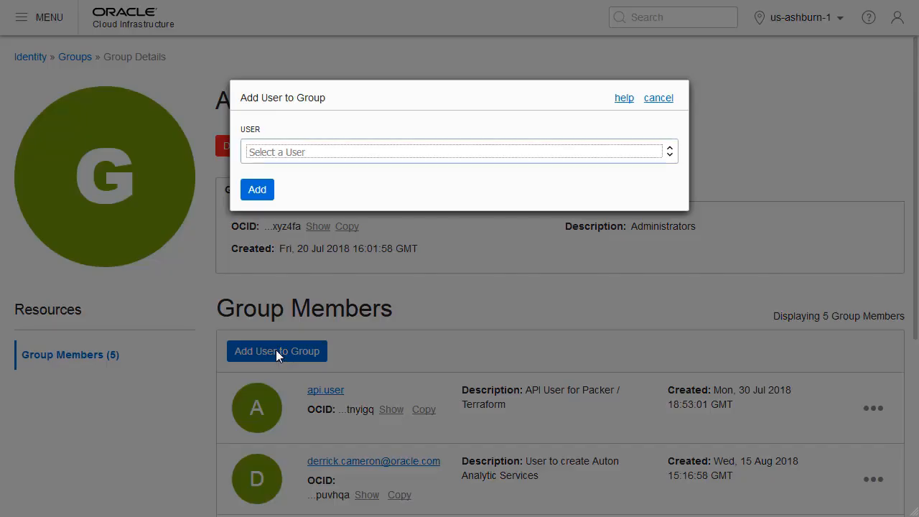
click(523, 156)
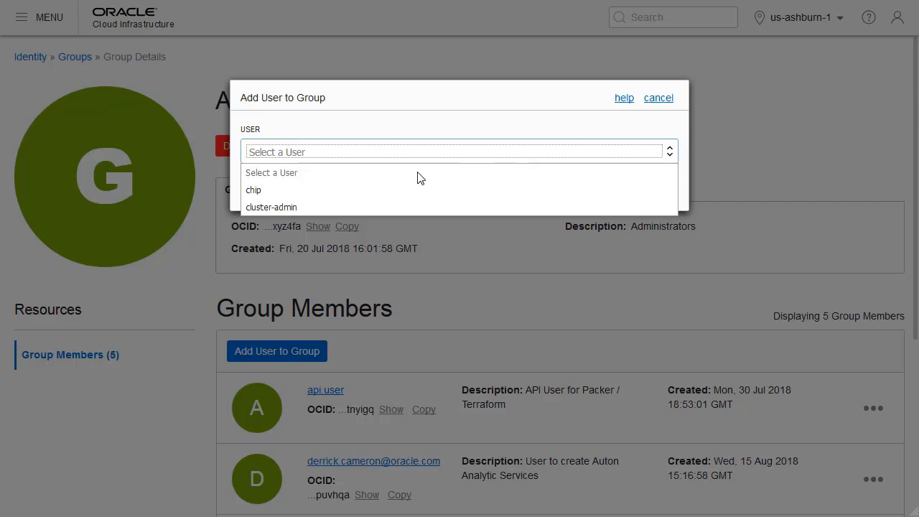
click(280, 207)
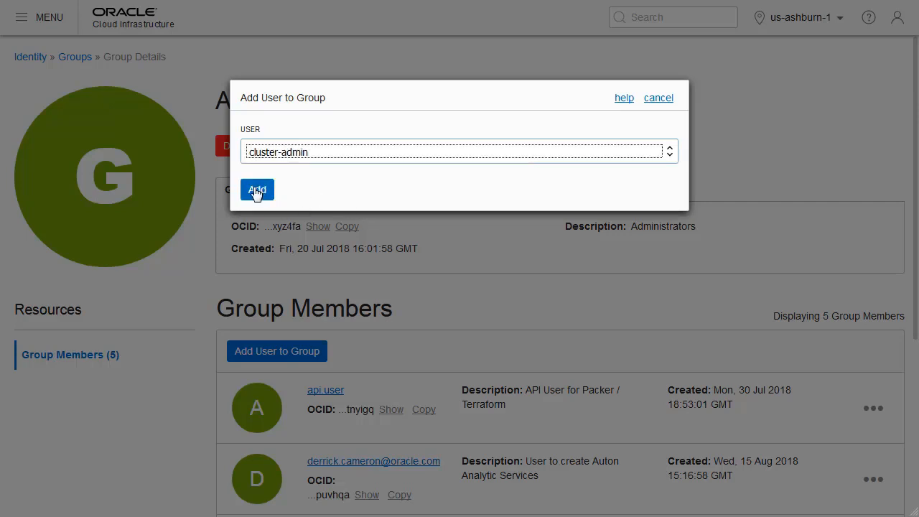
click(256, 190)
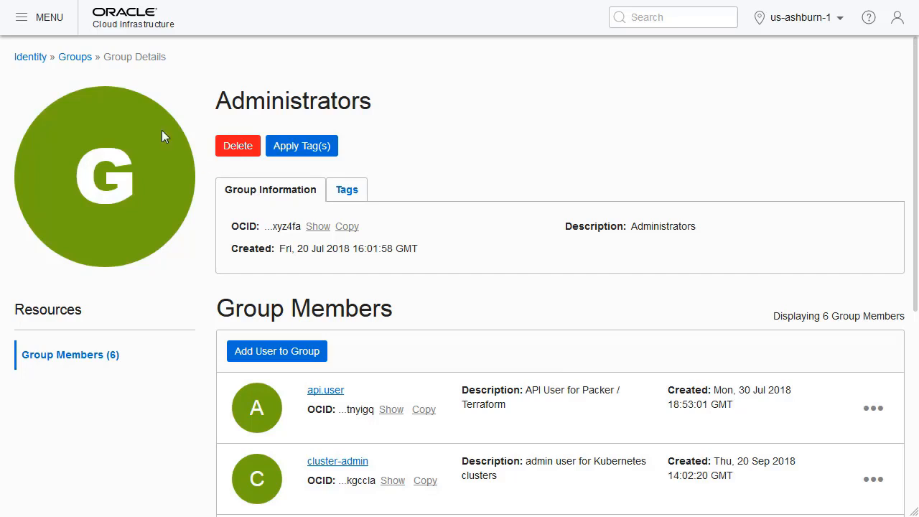
Open PSM-root-policy from the Identity policies of the oraclestartupecosystem (root) compartment.
click(30, 61)
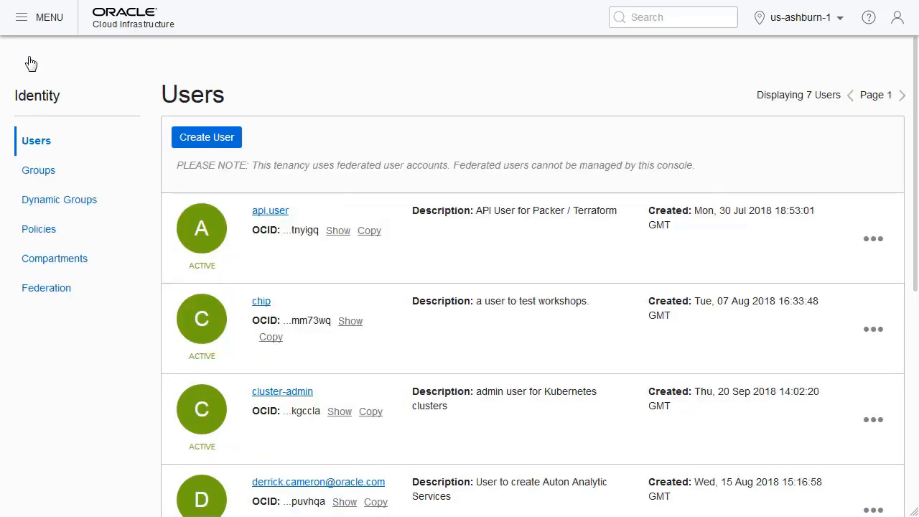
click(39, 231)
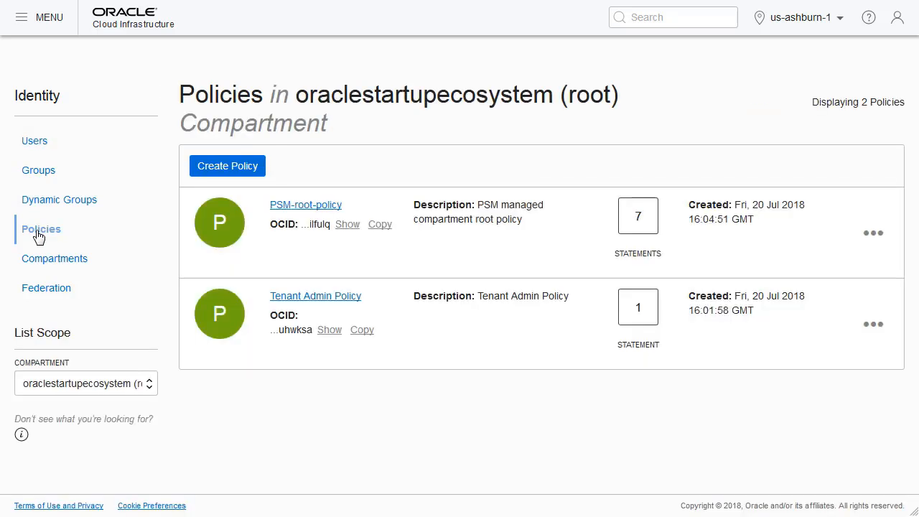
click(153, 392)
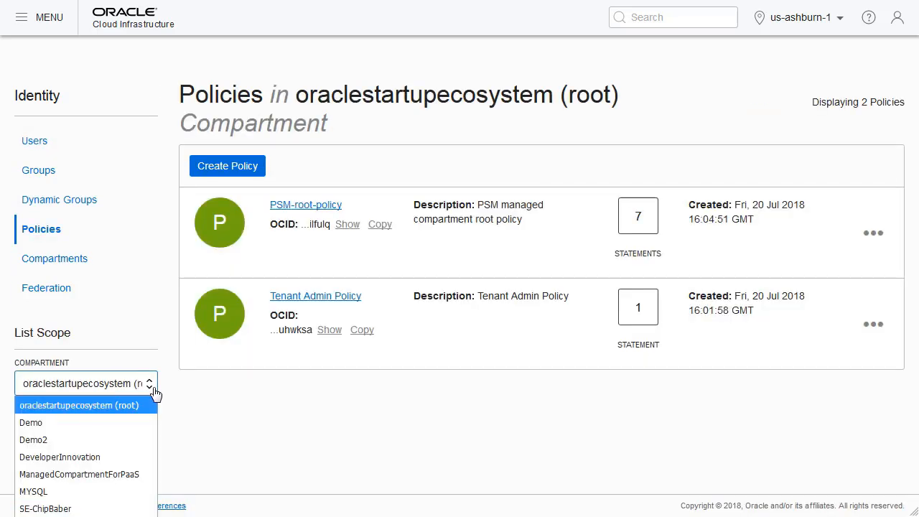
click(111, 405)
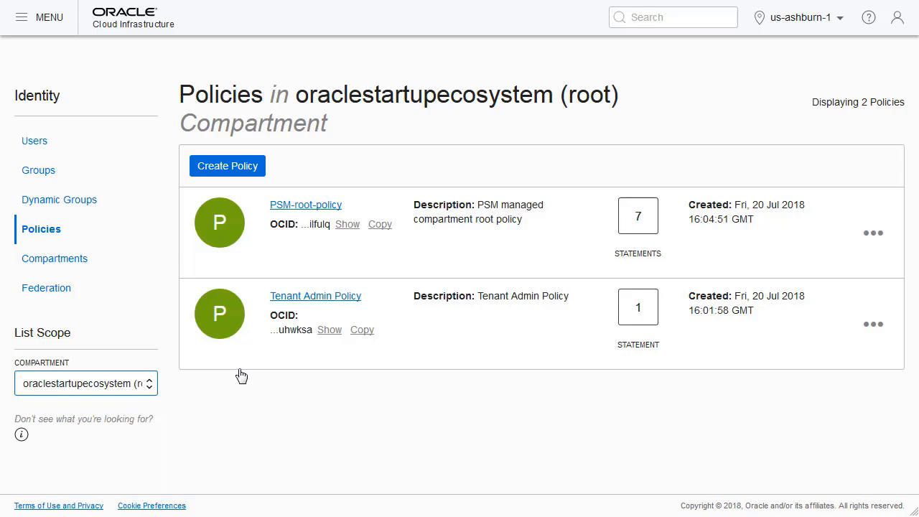
click(316, 208)
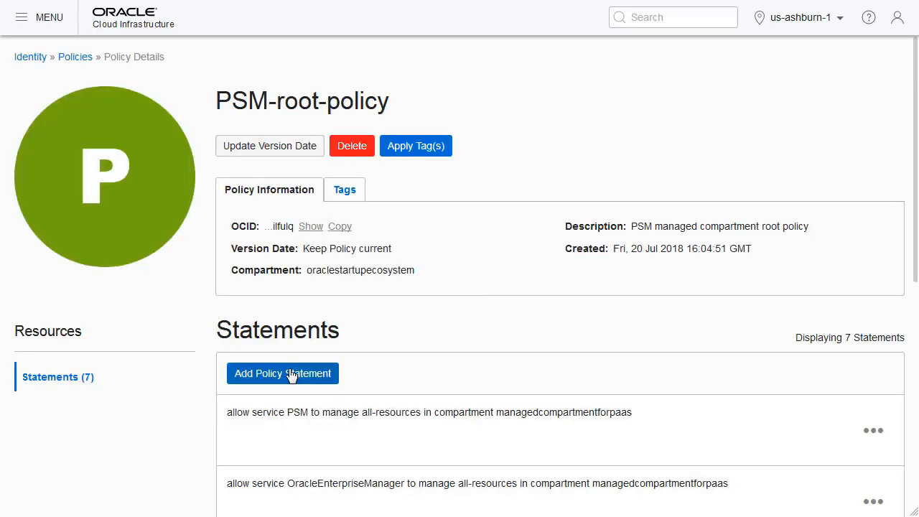
Add the statement "allow service OKE to manage all-resources in tenancy" to the policy.
click(291, 374)
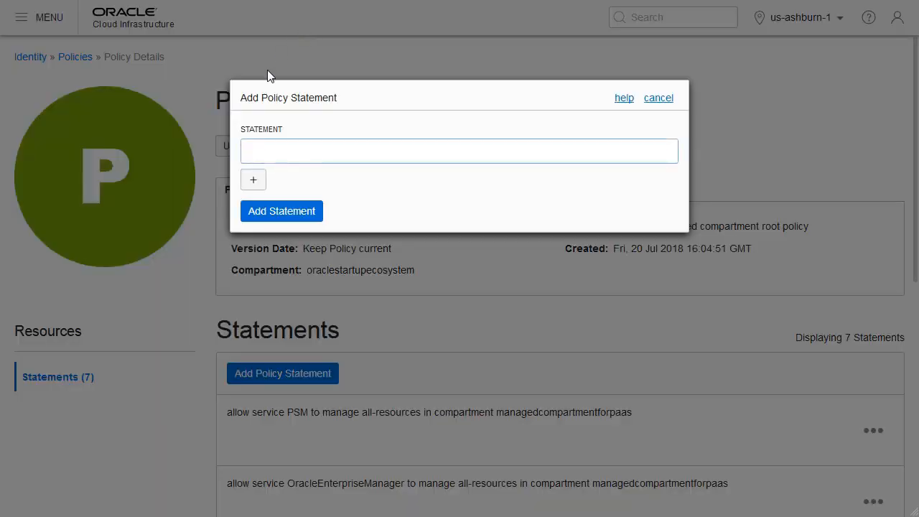
text(allow service OKE to manage all-resources in tenancy)
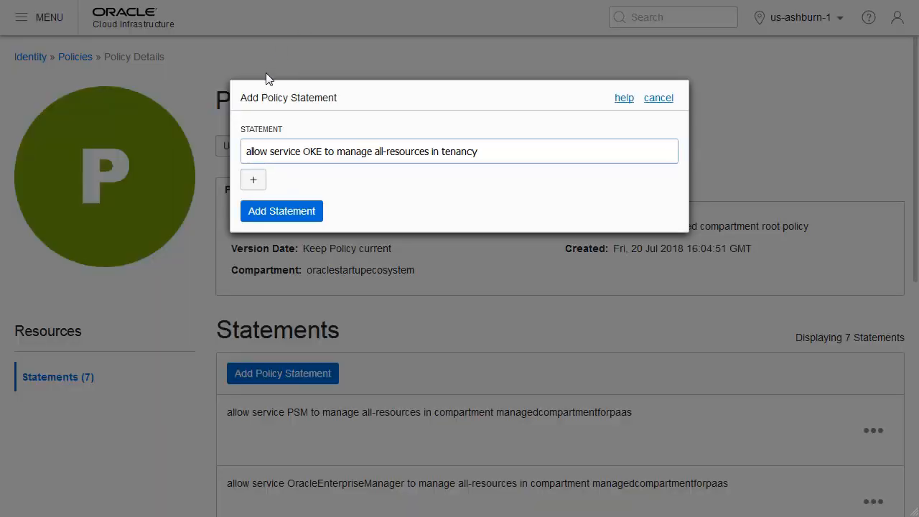
click(282, 212)
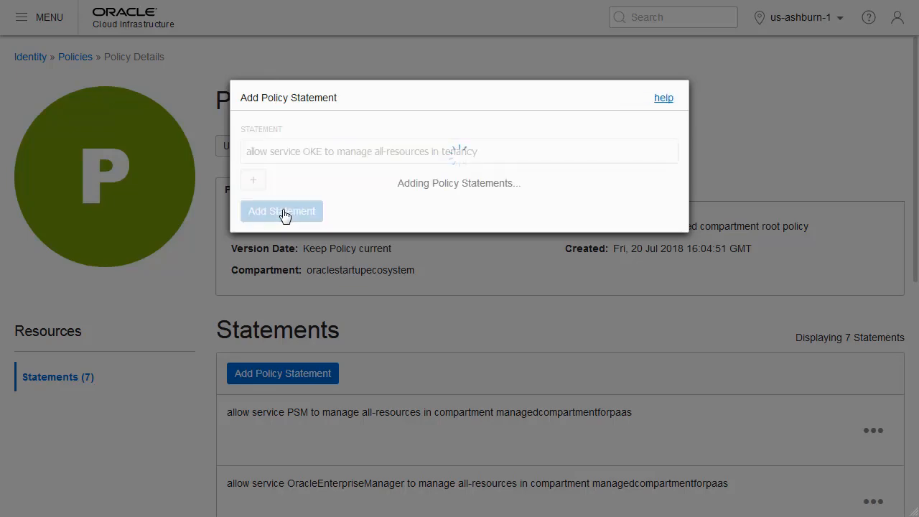
scroll(440, 302, down, 7)
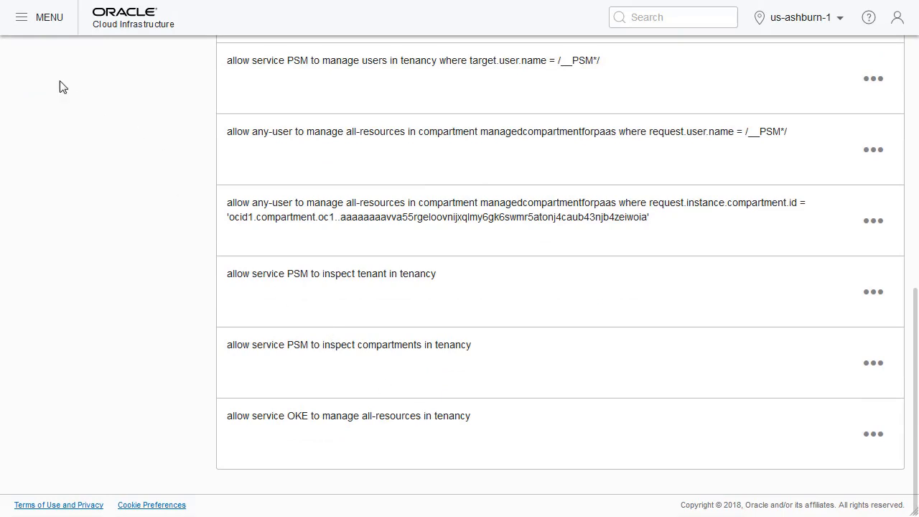
Go to the Networking service's Virtual Cloud Networks and set the list scope to the Demo compartment.
click(21, 25)
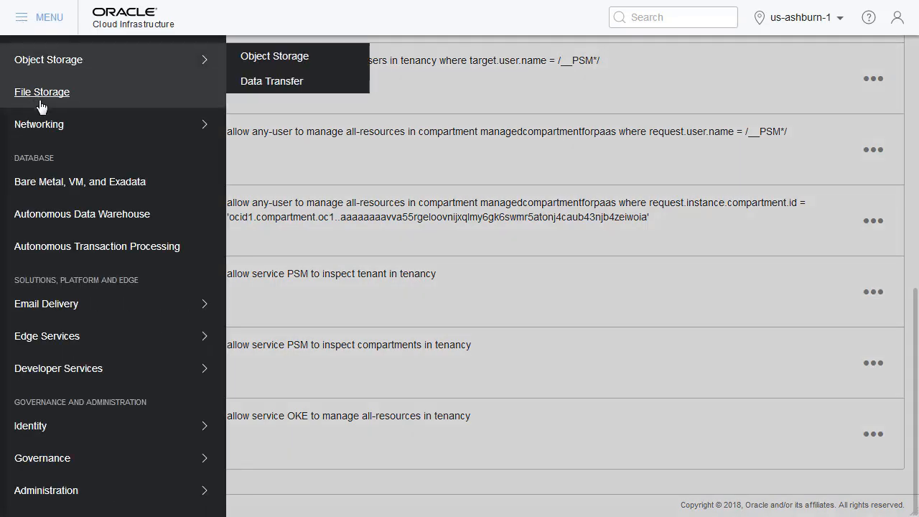
mouse_move(45, 124)
click(257, 124)
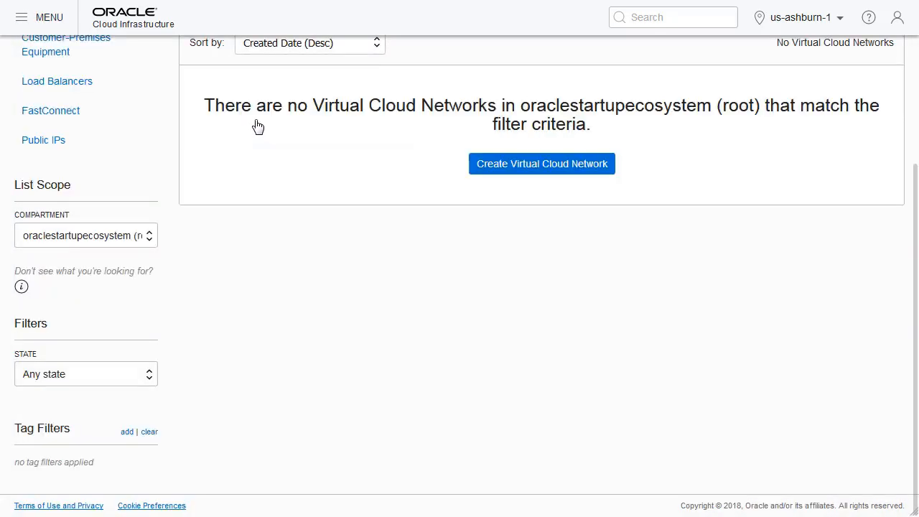
scroll(854, 169, up, 3)
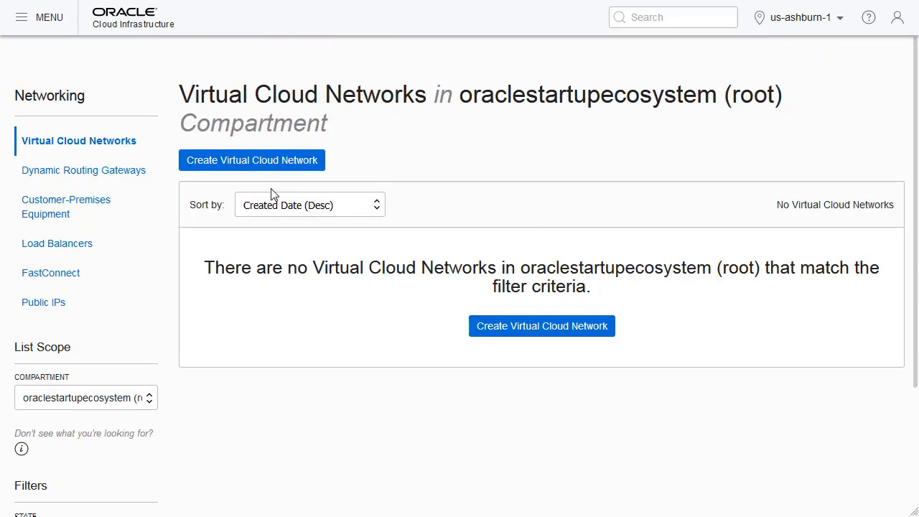
click(151, 400)
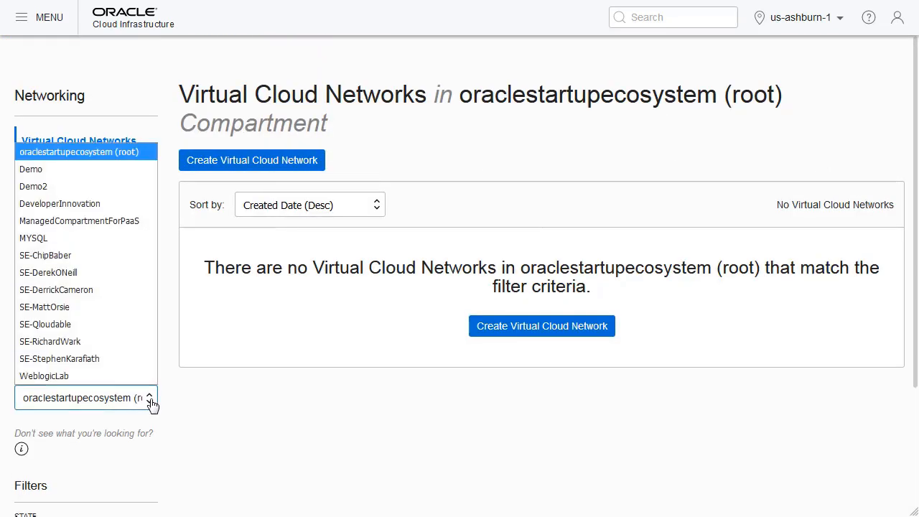
key(Escape)
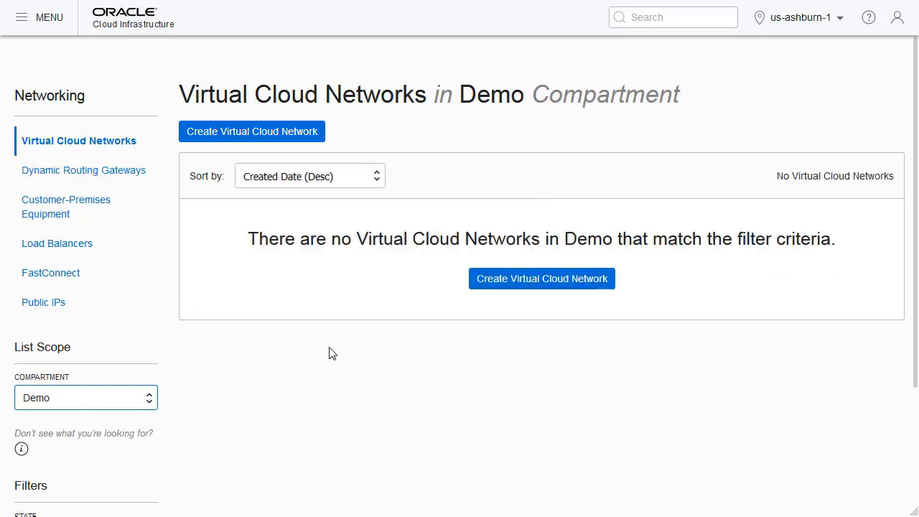
Create a virtual cloud network plus related resources in the Demo compartment, keeping the automatic name and default subnets.
click(262, 132)
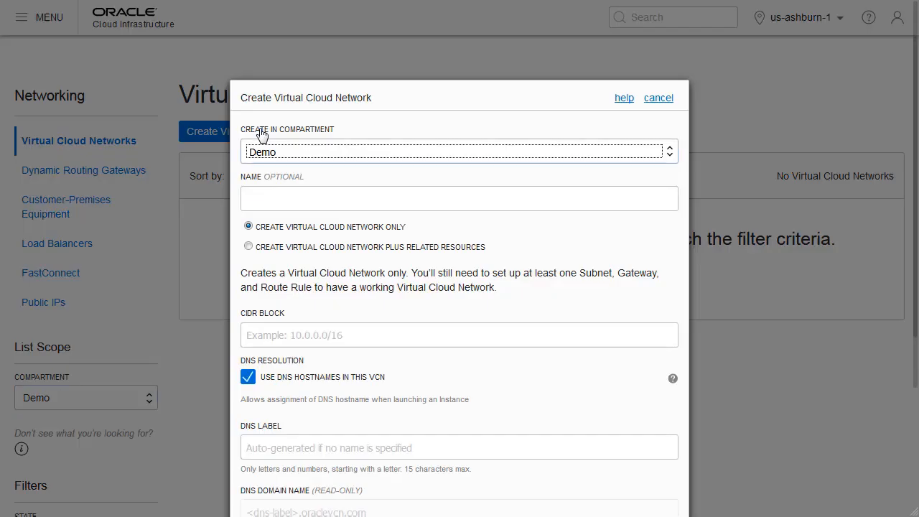
click(318, 153)
click(284, 171)
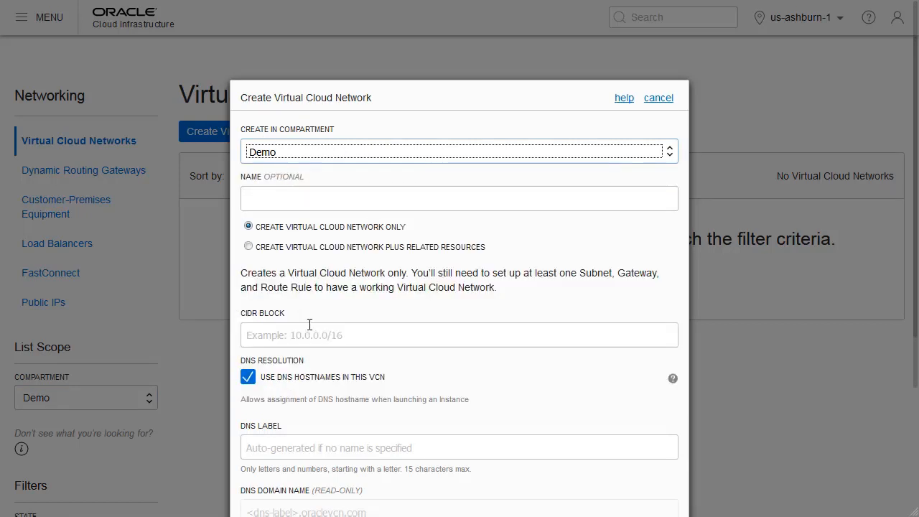
click(248, 247)
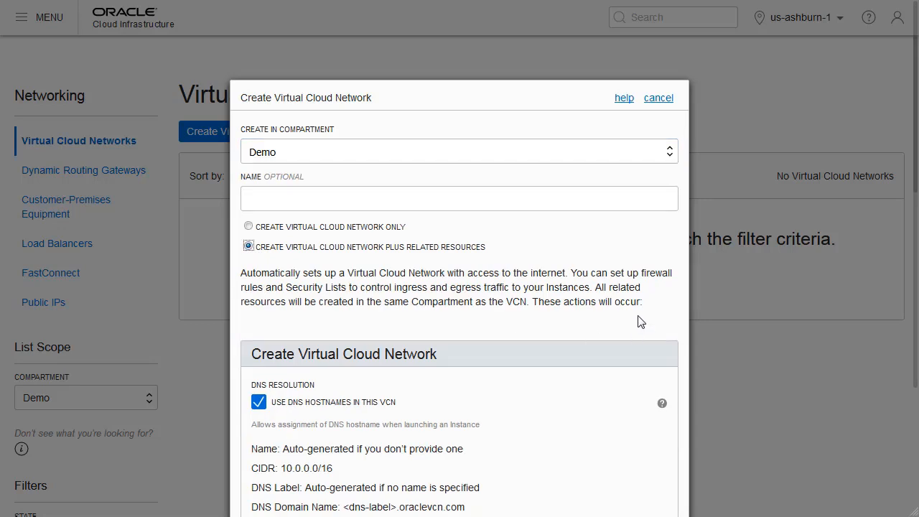
scroll(641, 322, down, 9)
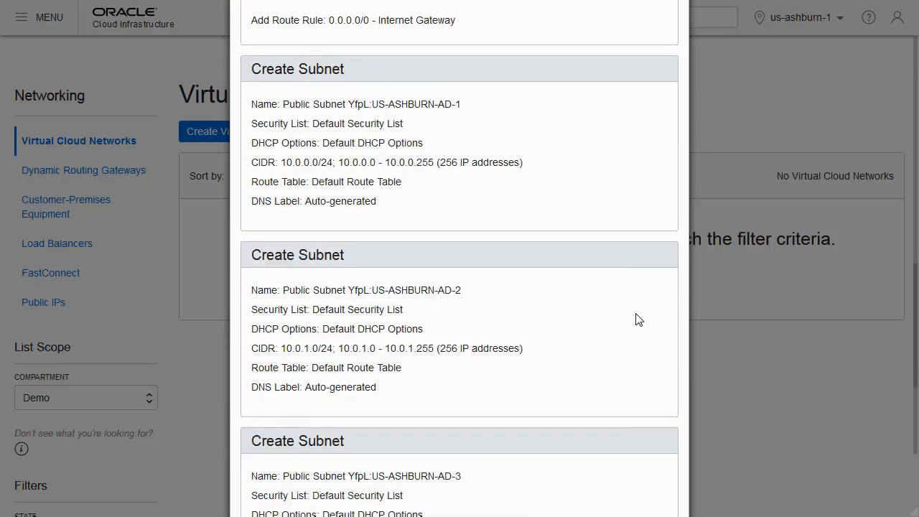
scroll(638, 320, down, 3)
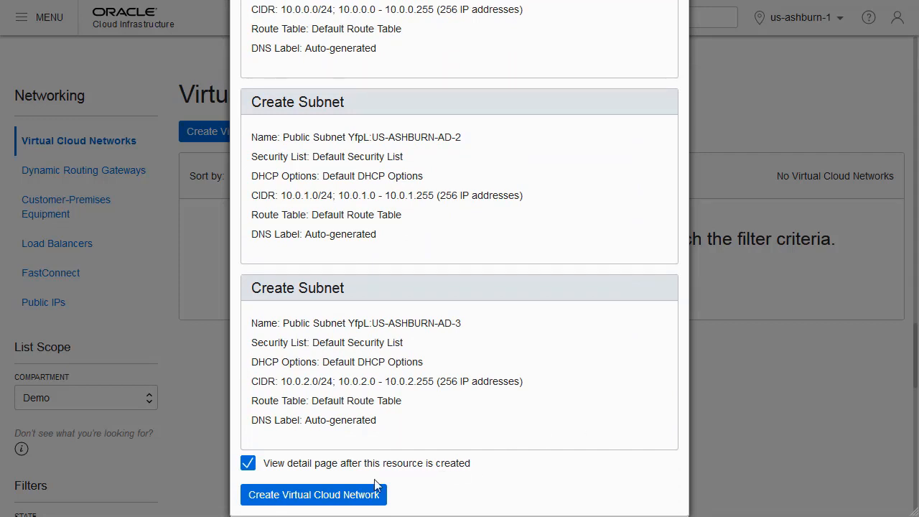
click(335, 496)
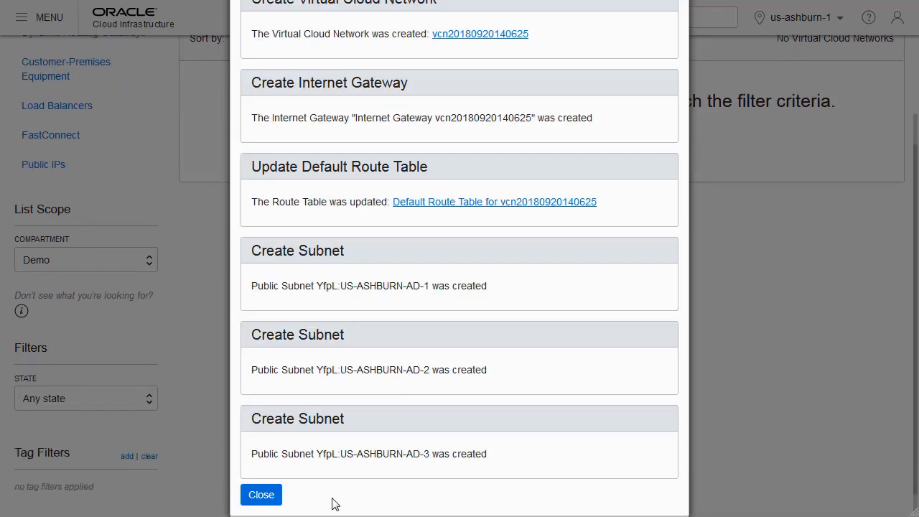
click(262, 495)
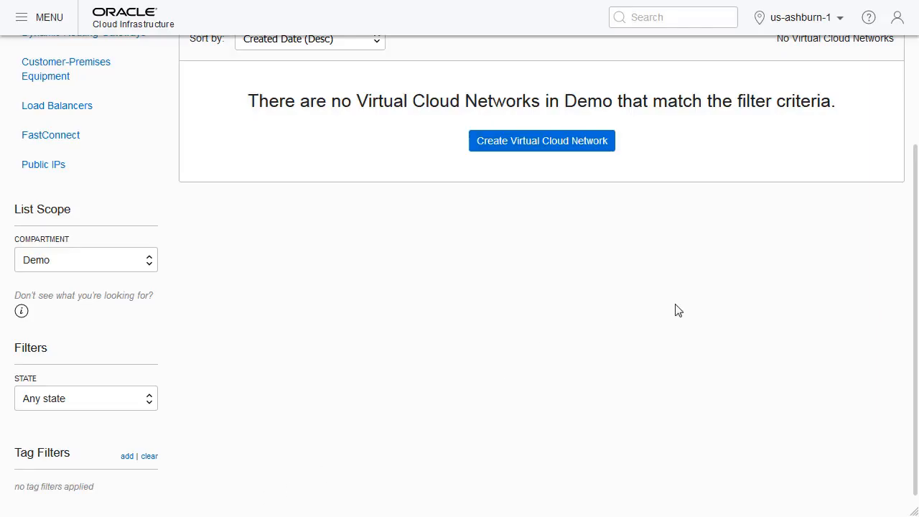
Open the new virtual cloud network and go to the default security list used by its AD-3 public subnet.
scroll(709, 293, up, 2)
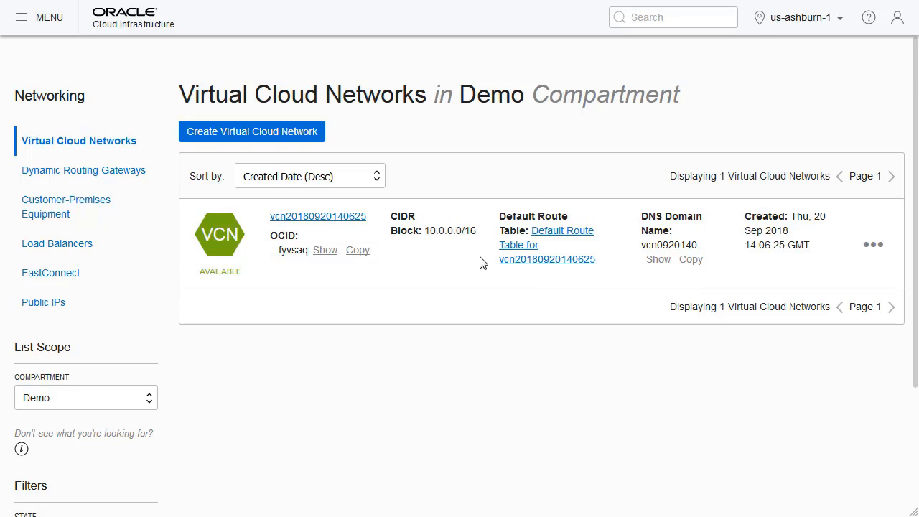
click(323, 217)
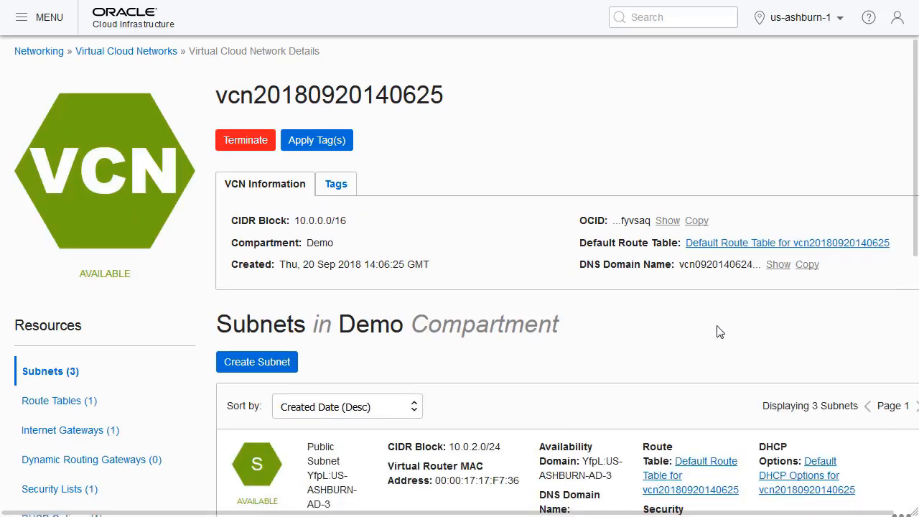
scroll(716, 331, down, 3)
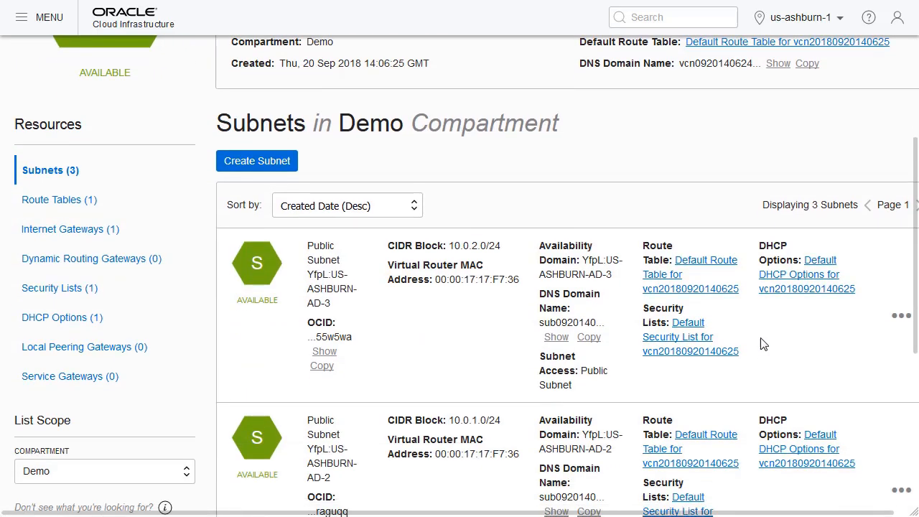
click(690, 340)
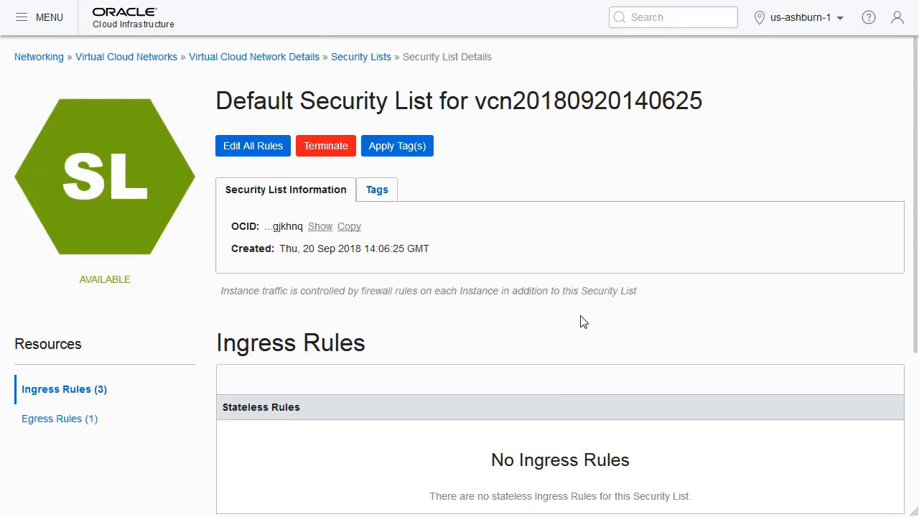
Add a stateless ingress rule to the default security list with source CIDR 0.0.0.0/0 and All Protocols.
click(259, 148)
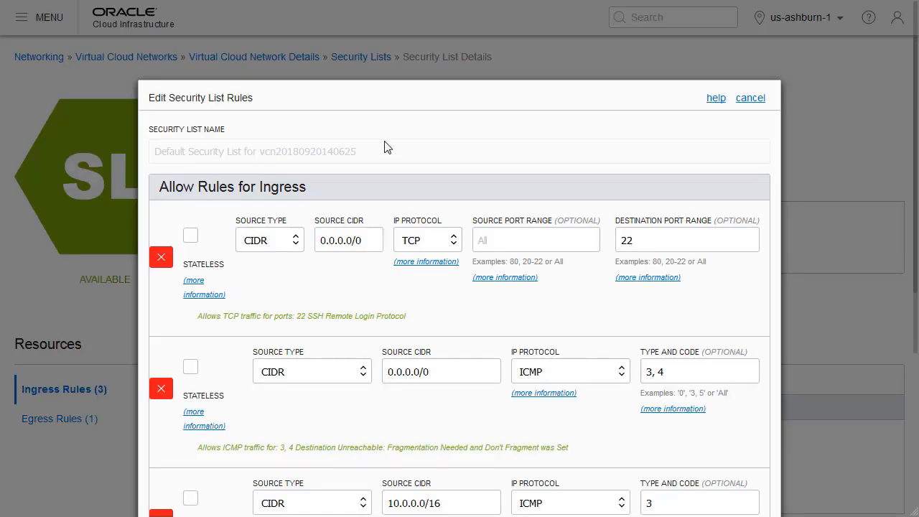
scroll(388, 323, down, 2)
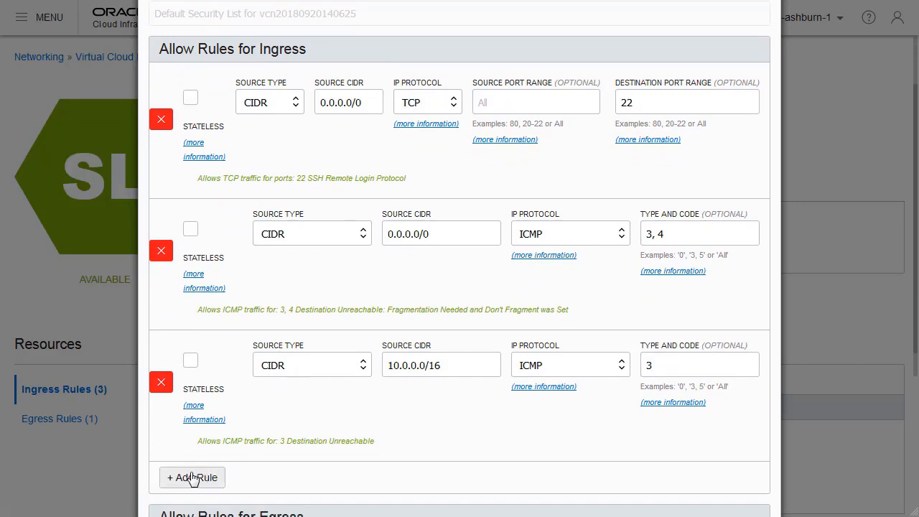
click(190, 478)
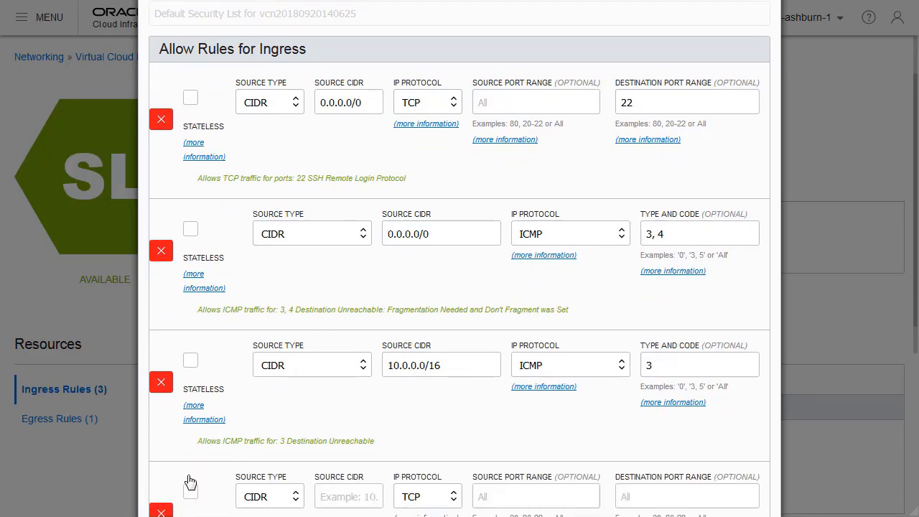
scroll(230, 459, down, 3)
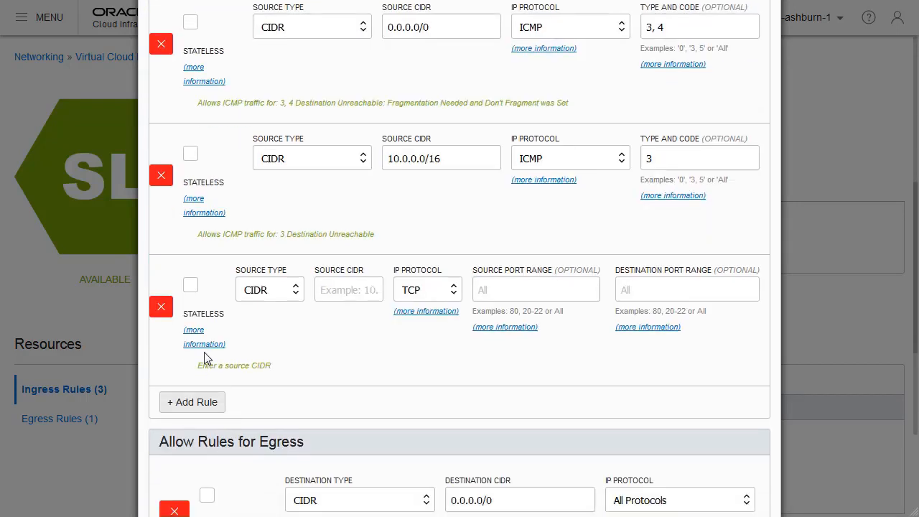
click(191, 287)
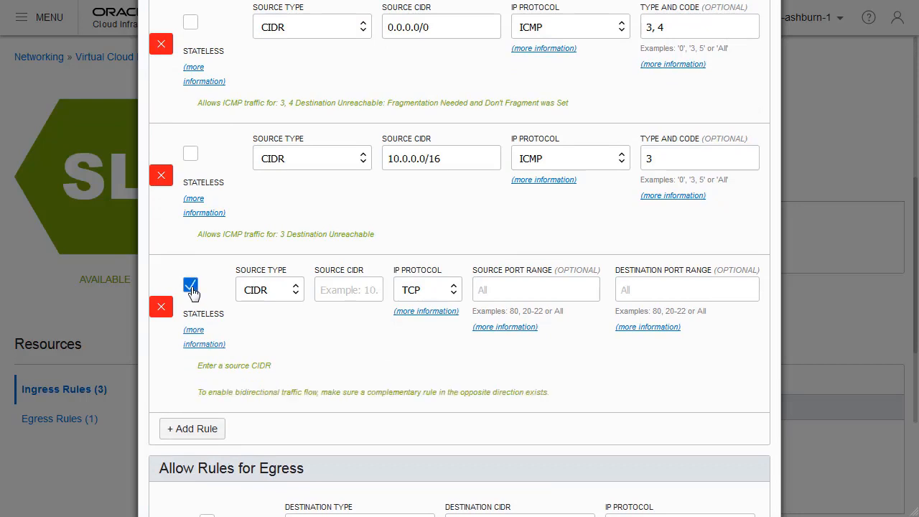
click(335, 290)
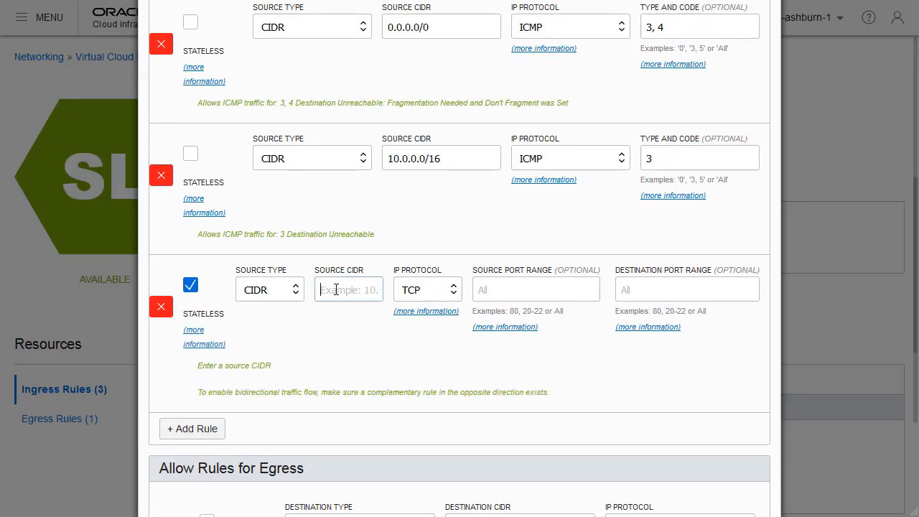
text(0.0.0.0/0)
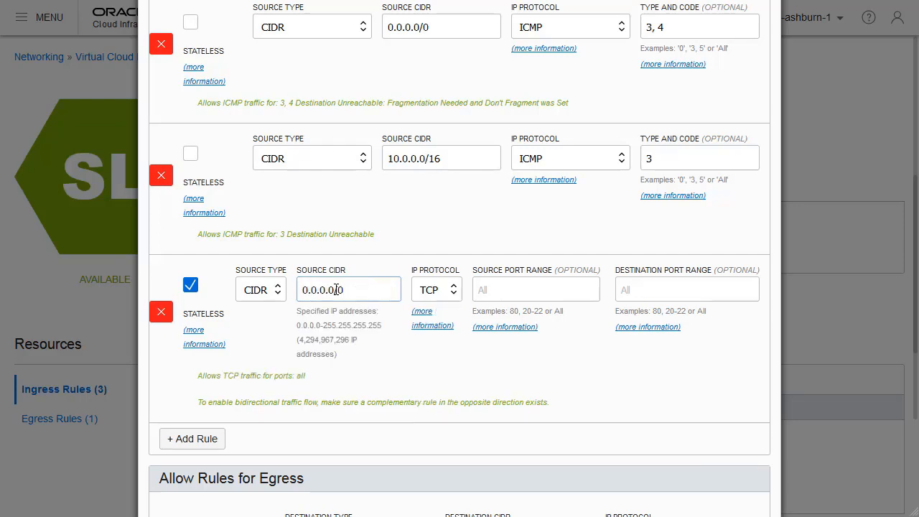
click(453, 290)
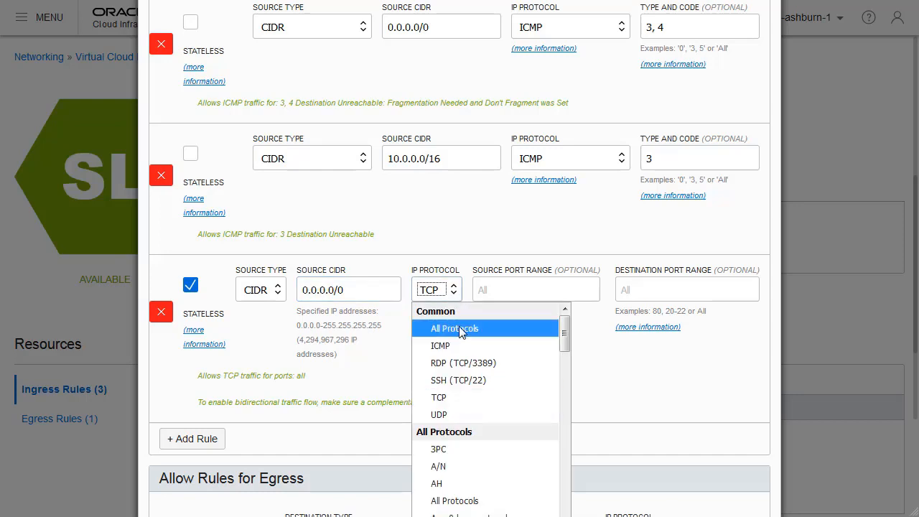
click(458, 328)
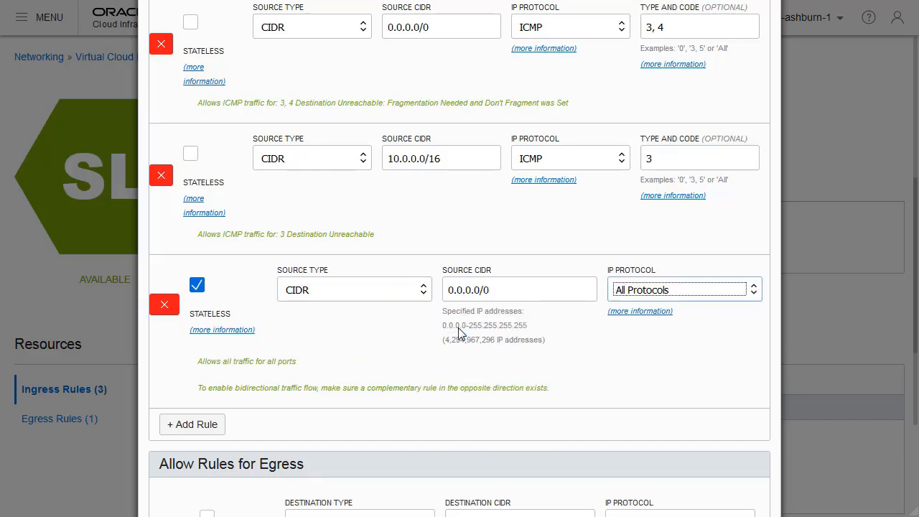
Make the existing egress rule for destination CIDR 0.0.0.0/0 stateless.
scroll(722, 352, down, 2)
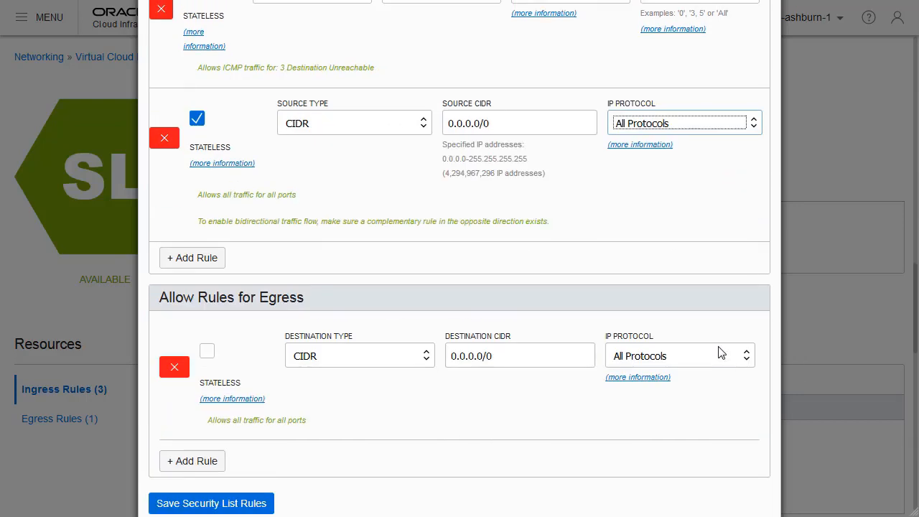
scroll(722, 352, down, 1)
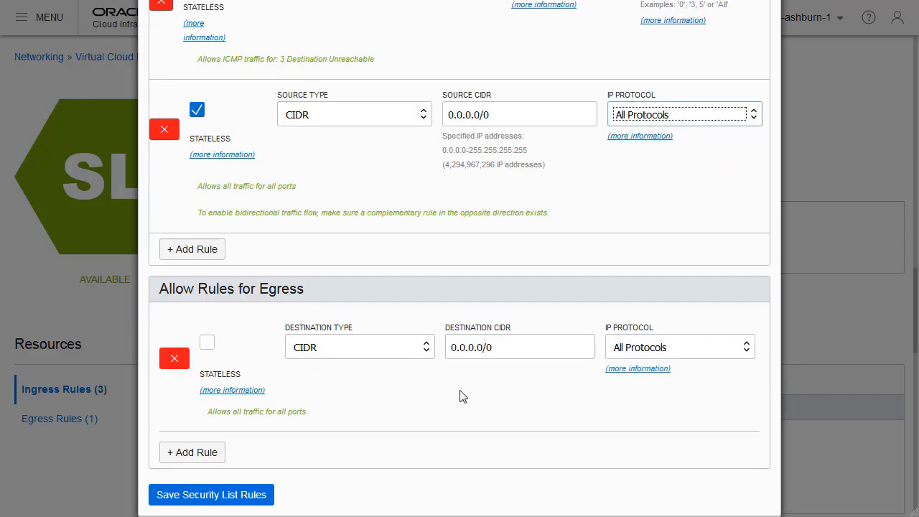
click(208, 344)
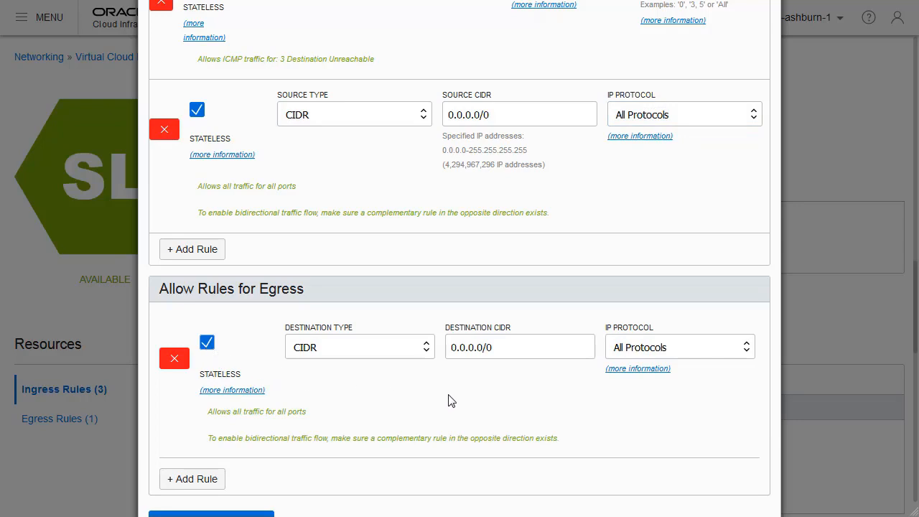
Save the security list rules and review the ingress rules of the default security list.
scroll(450, 400, down, 1)
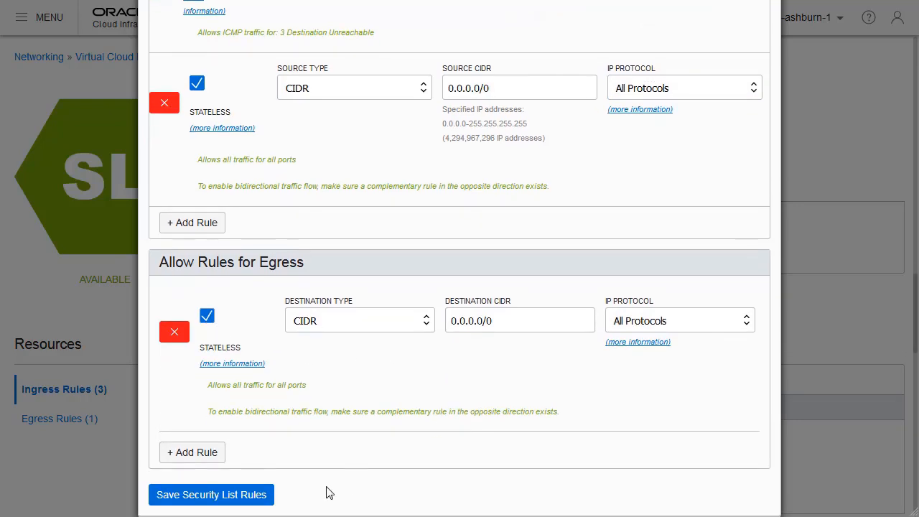
click(227, 496)
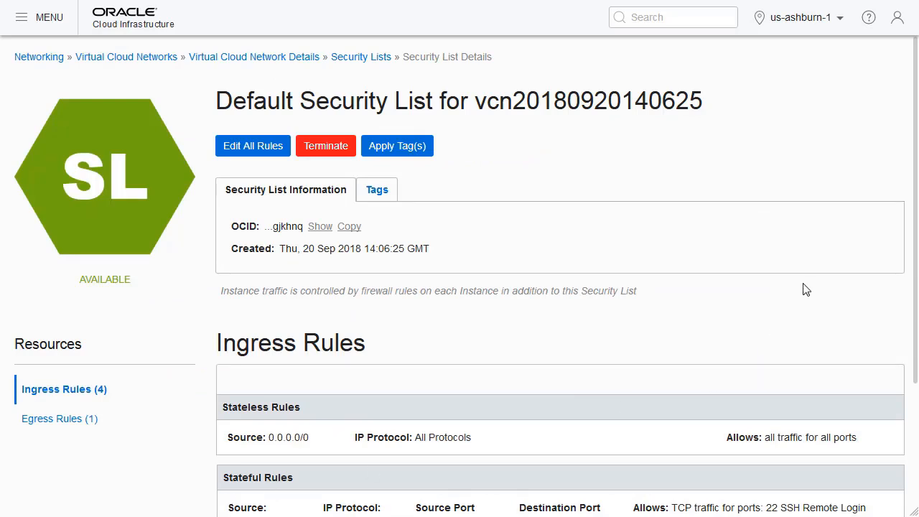
scroll(806, 289, down, 3)
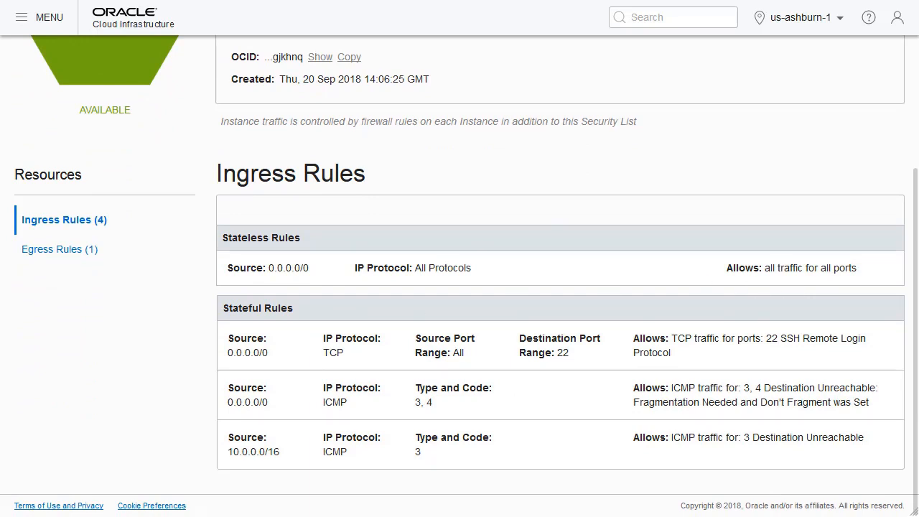
Switch to the Git Bash terminal and create a directory named container-workshop in /d.
key(alt+Tab)
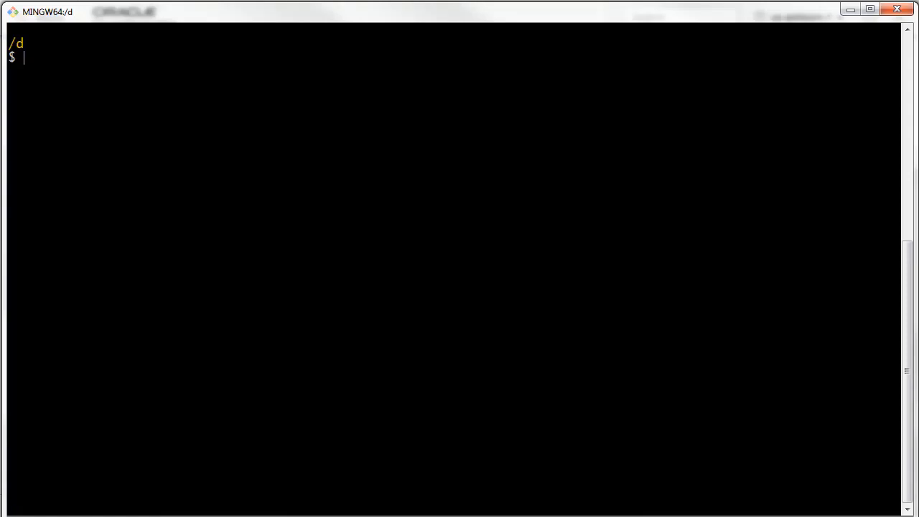
text(mkdir conta)
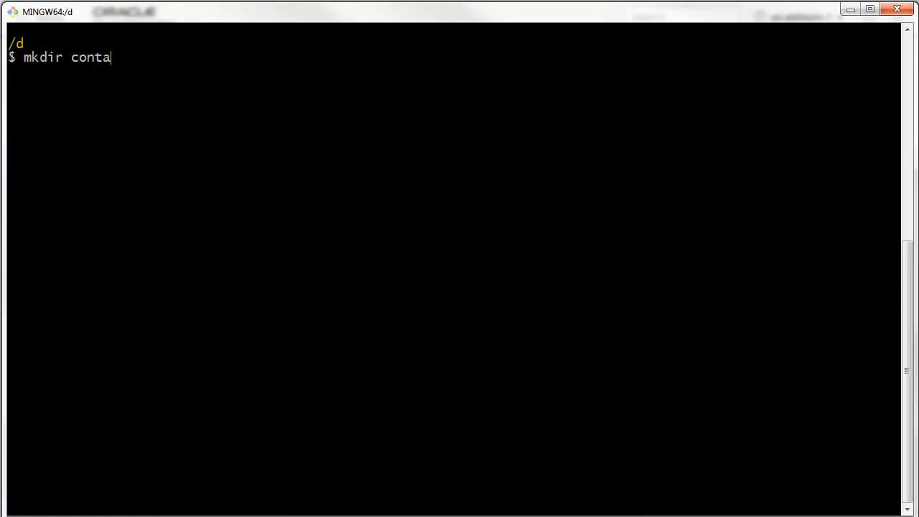
text(iner-workshop)
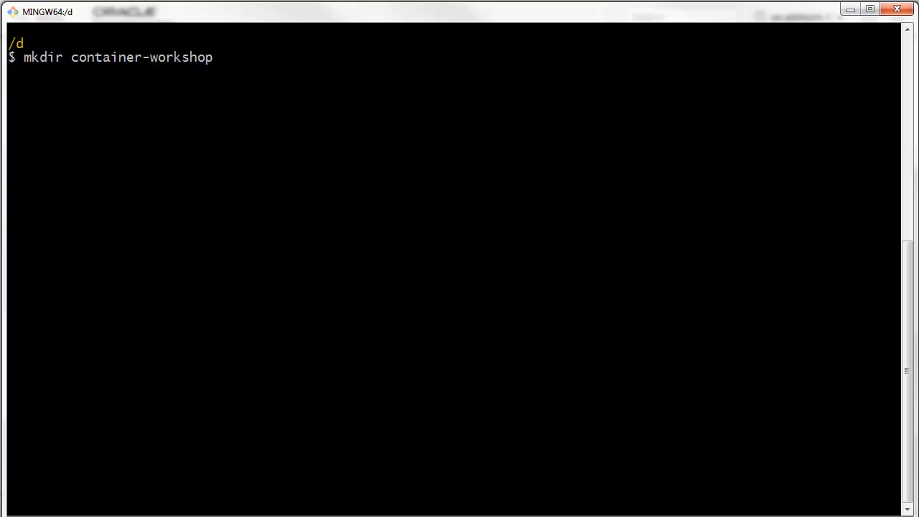
key(Return)
Change the working directory to container-workshop by reusing the previous command with cd in place of mkdir.
key(Up)
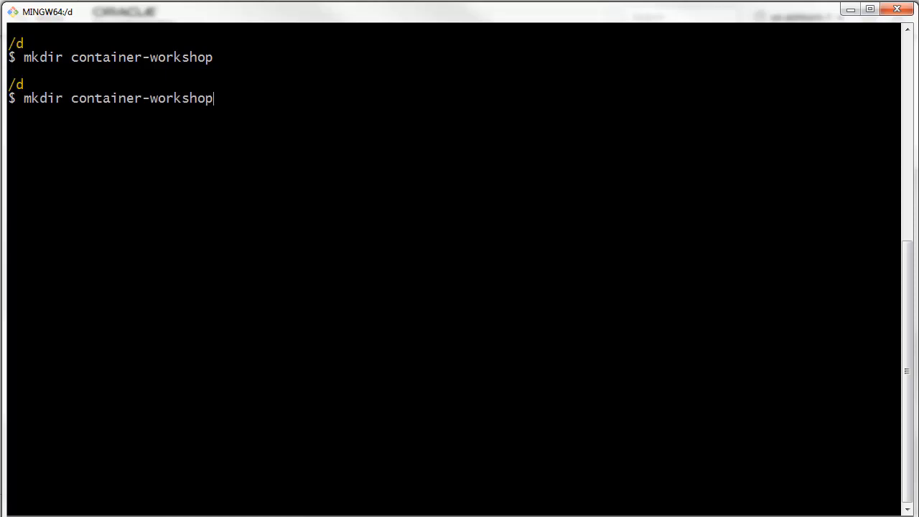
key(Home)
key(Delete)
key(Delete)
key(Delete)
key(Delete)
key(Delete)
text(cd)
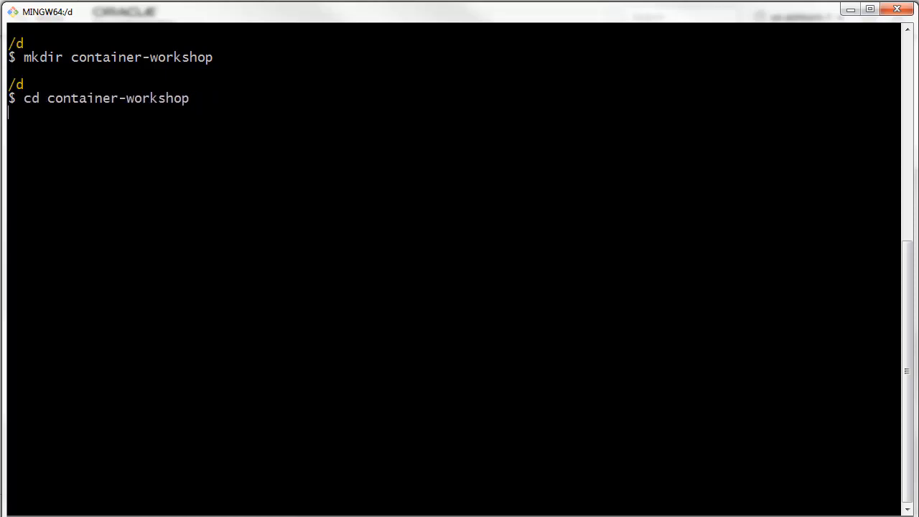
key(Return)
Create an ssh-keys directory inside container-workshop and change into it.
text(mkdir)
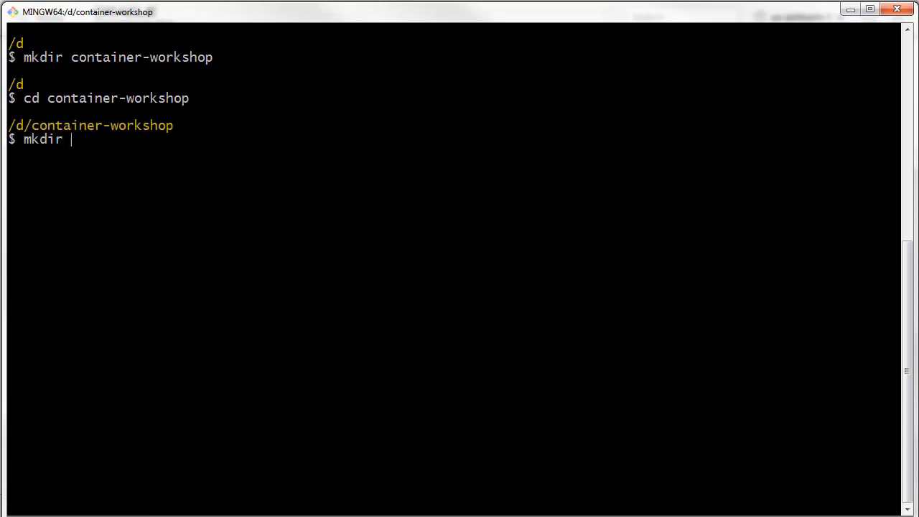
text( ssh-keys)
key(Up)
key(Home)
key(Delete)
key(Delete)
key(Delete)
key(Delete)
key(Delete)
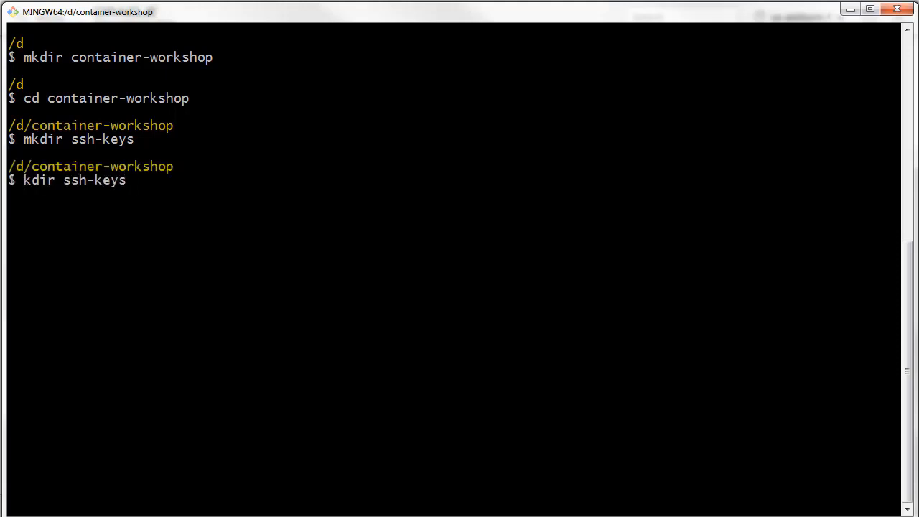
text(cd)
key(End)
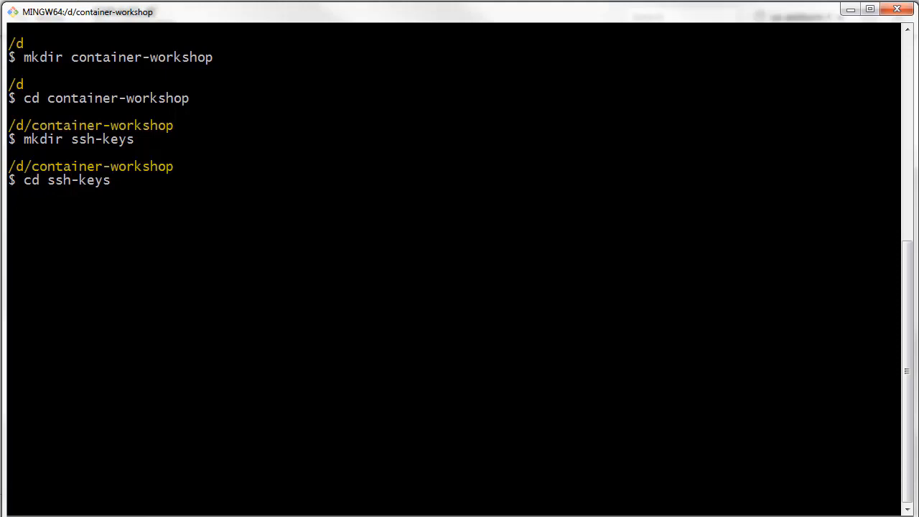
key(Return)
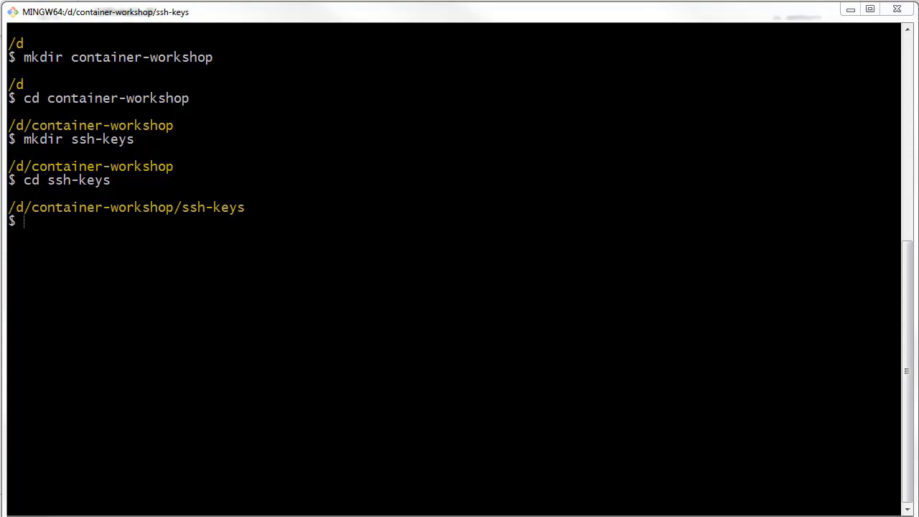
Generate an SSH key pair with the pasted command ssh-keygen -f ./ssh-key -N "" and list the directory with ls -l.
right_click(33, 222)
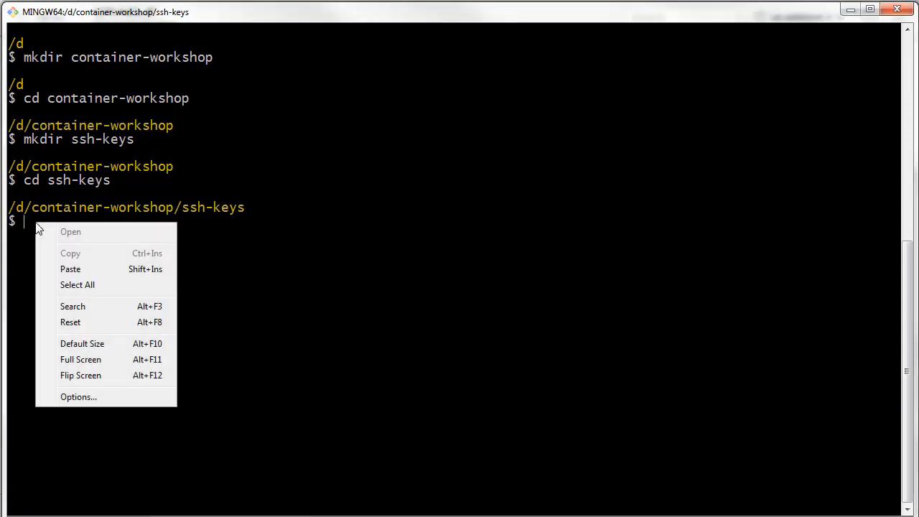
click(69, 268)
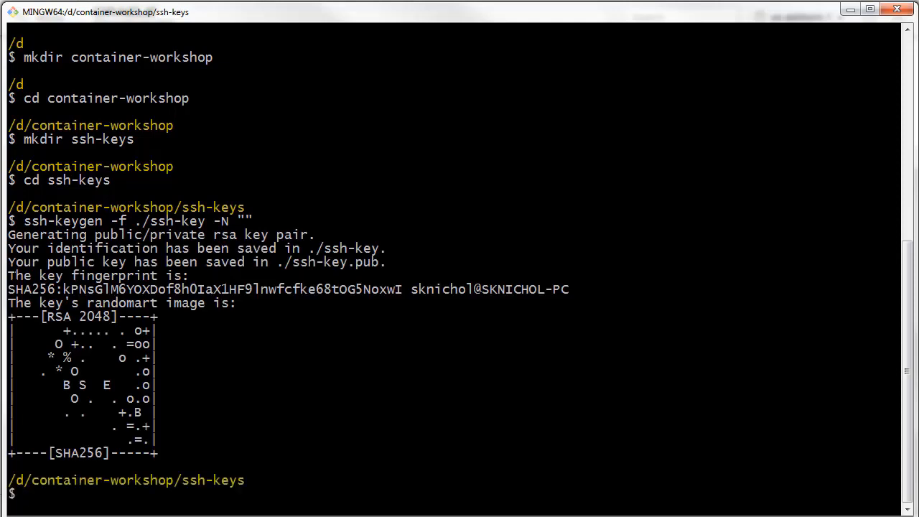
text(ls -l)
key(Return)
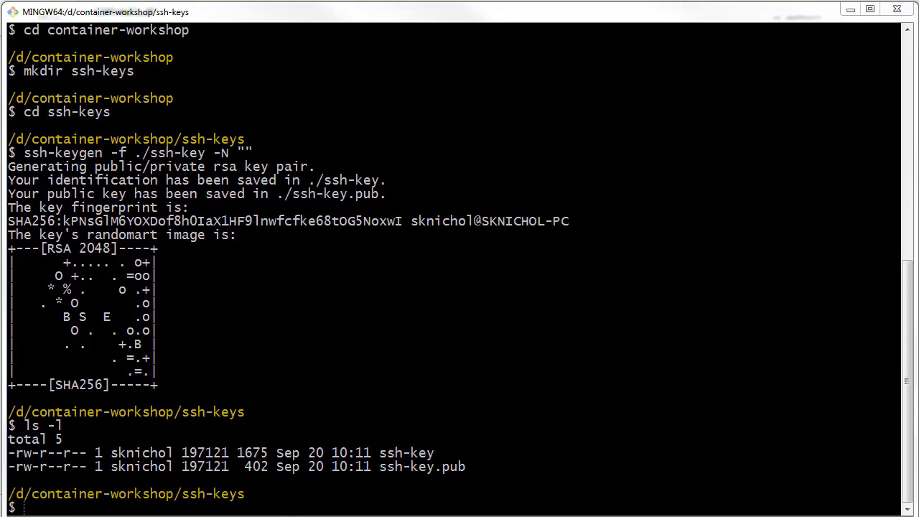
Return to the Oracle Cloud console in the browser and go to the Compute instances of the Demo compartment.
click(852, 10)
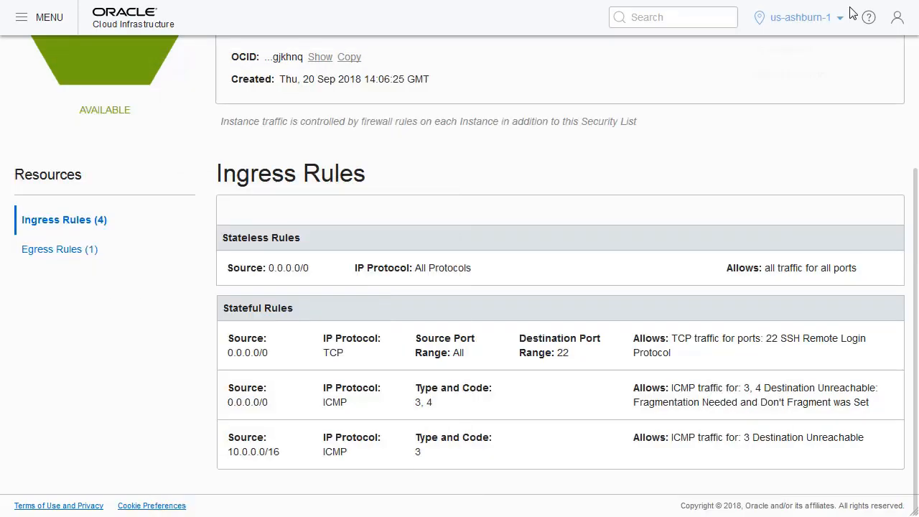
click(21, 23)
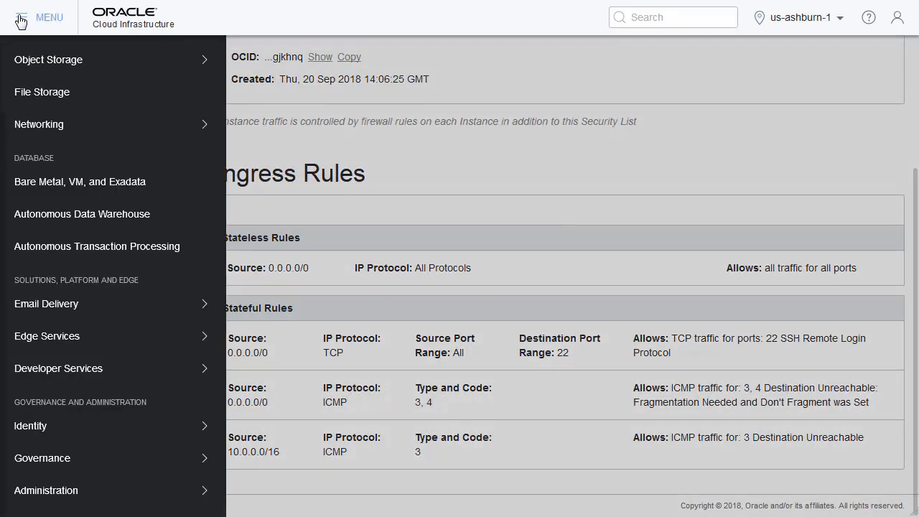
scroll(90, 108, up, 2)
mouse_move(113, 88)
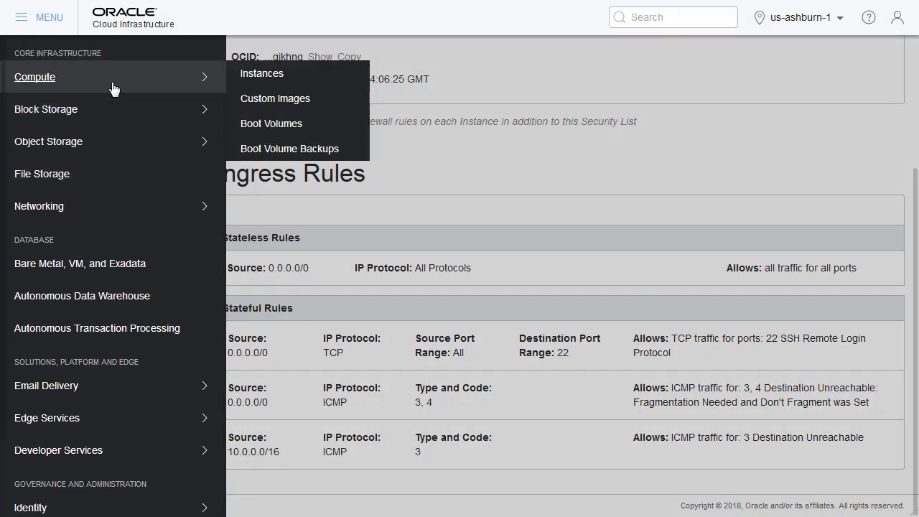
click(254, 75)
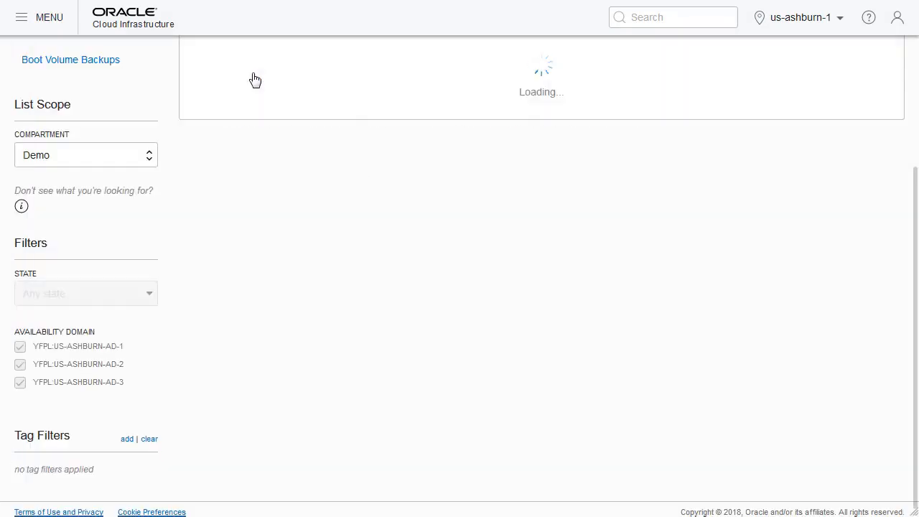
scroll(286, 83, up, 3)
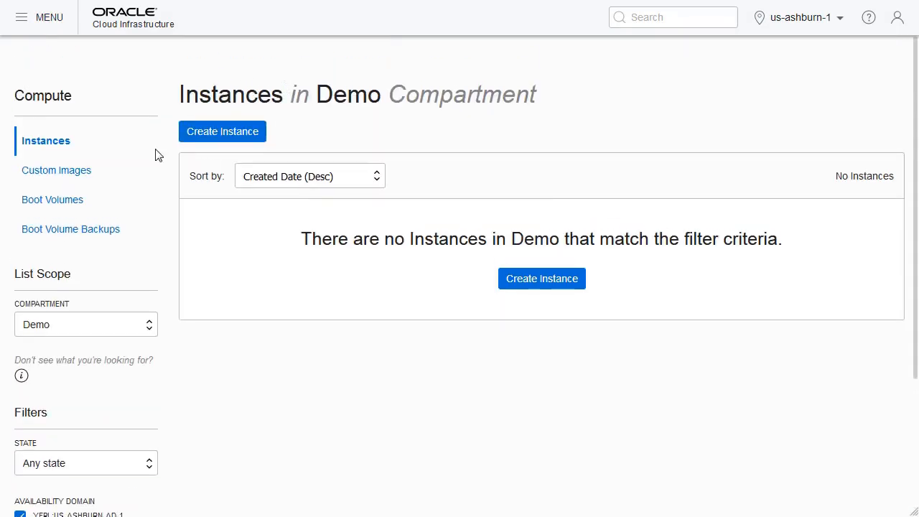
Start creating a compute instance with the default name and Oracle Linux 7.5 image, and set its shape to VM.Standard1.1 (1 OCPU, 7GB RAM).
click(227, 136)
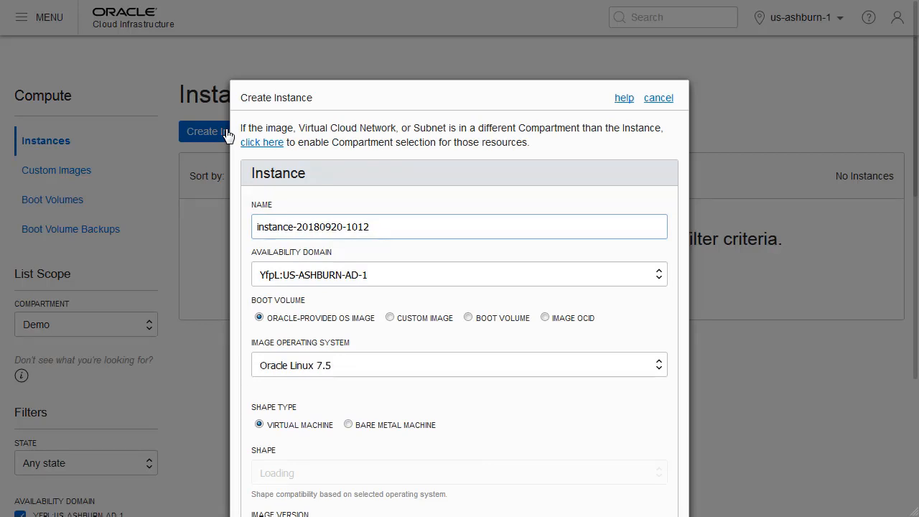
scroll(468, 185, down, 2)
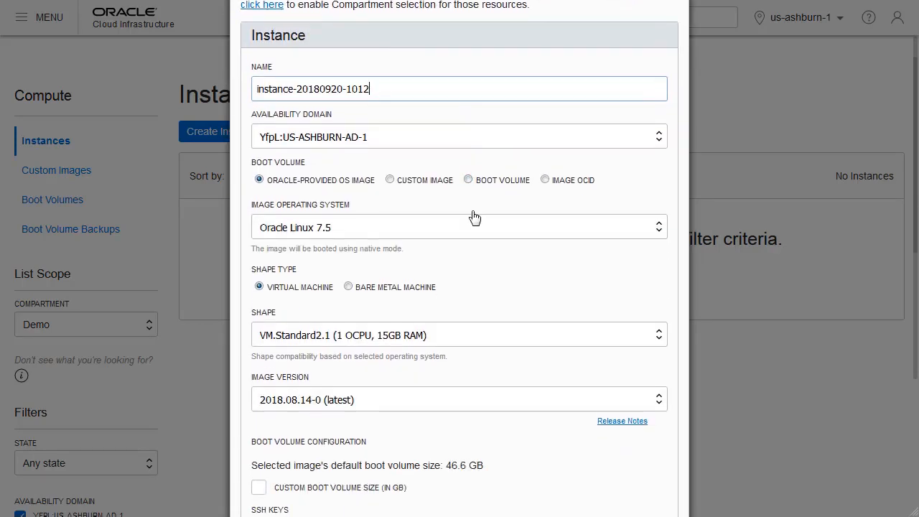
scroll(474, 217, down, 1)
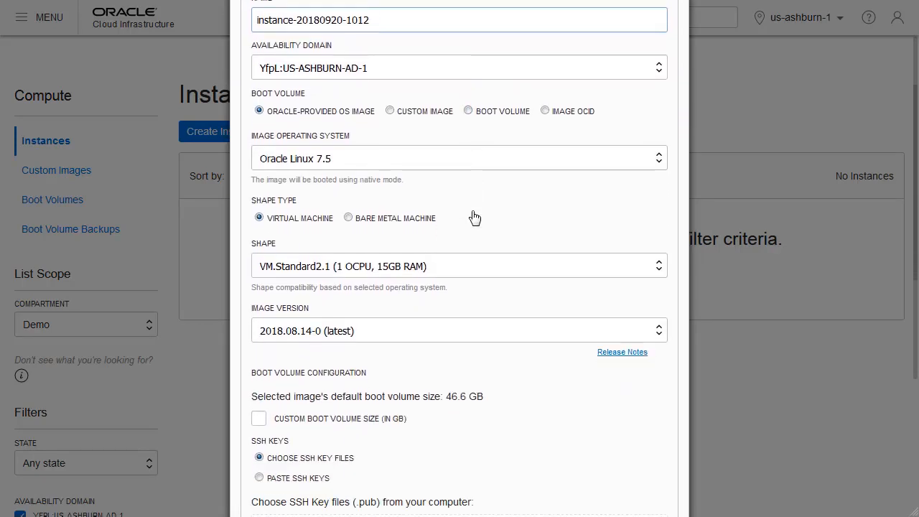
click(660, 272)
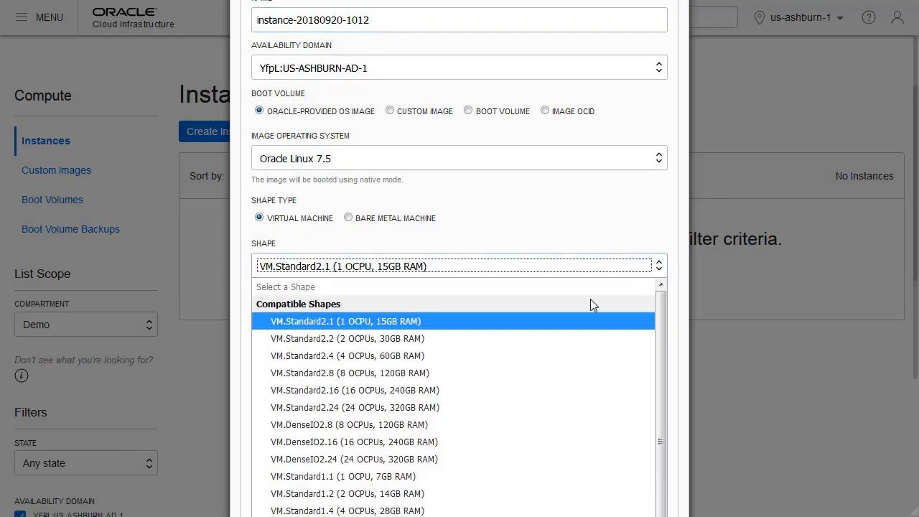
click(412, 480)
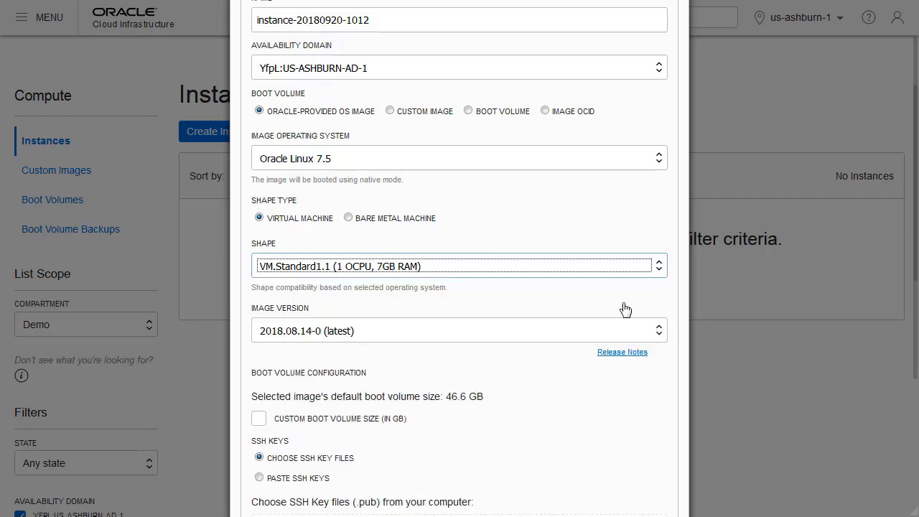
Attach the public key file ssh-key.pub from D:\container-workshop\ssh-keys as the instance's SSH key.
scroll(661, 219, down, 3)
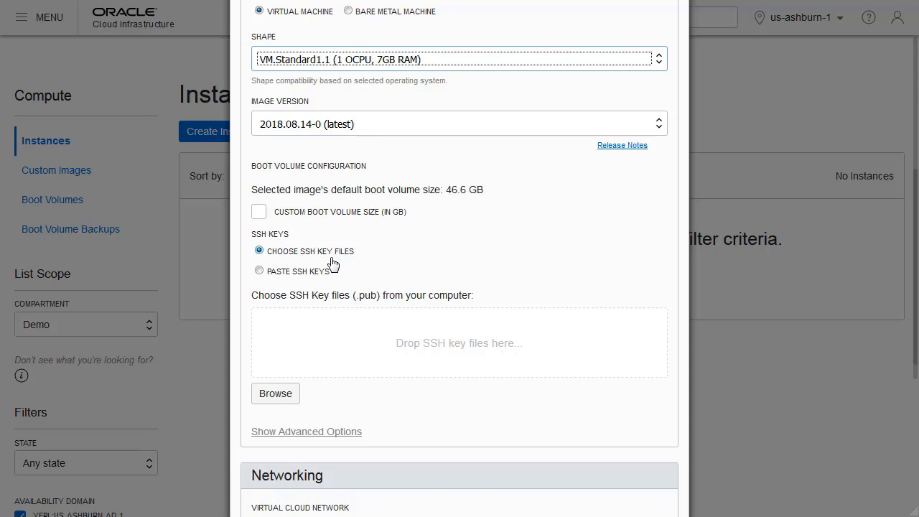
click(280, 396)
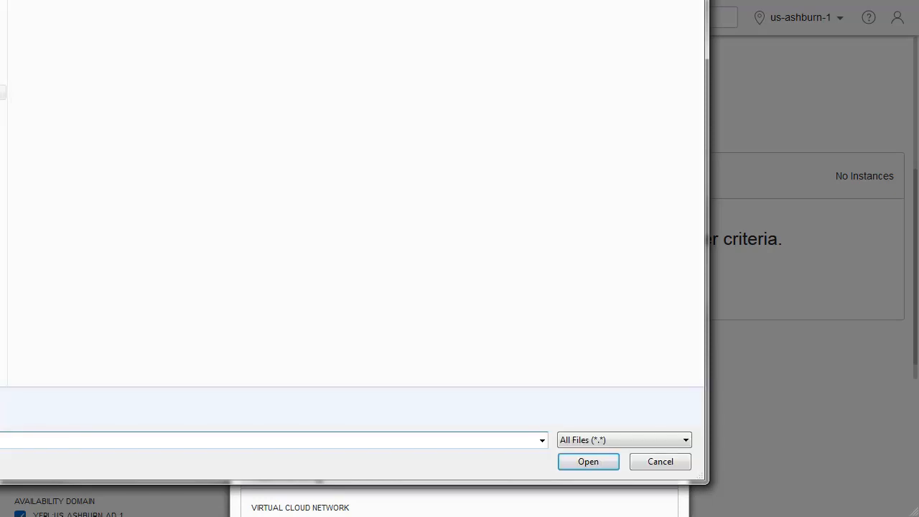
double_click(541, 9)
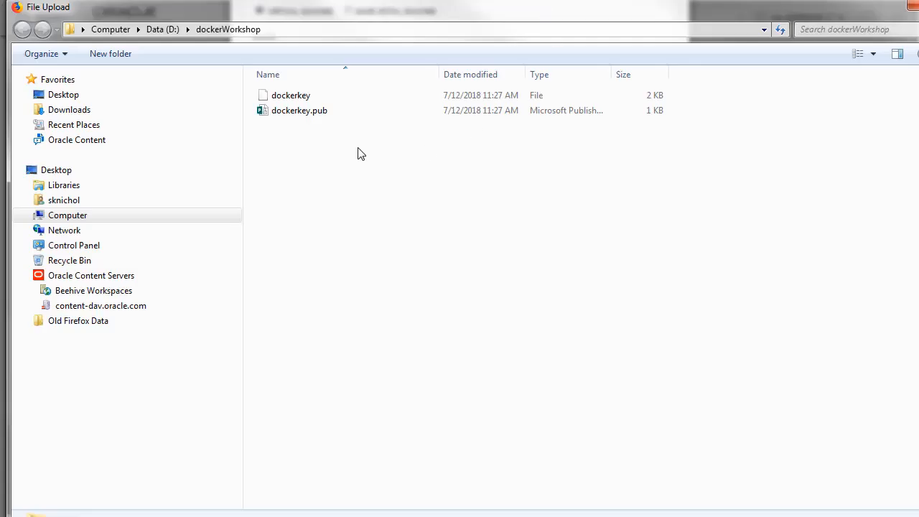
click(189, 31)
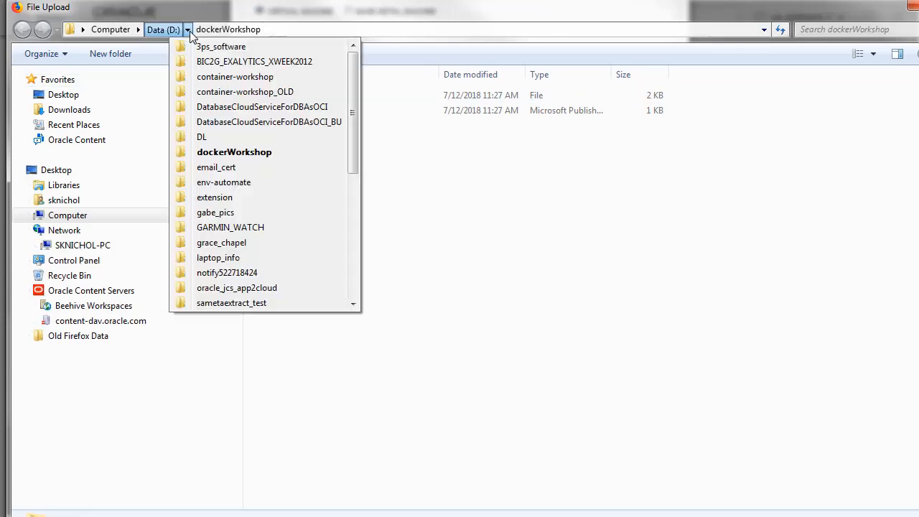
click(218, 78)
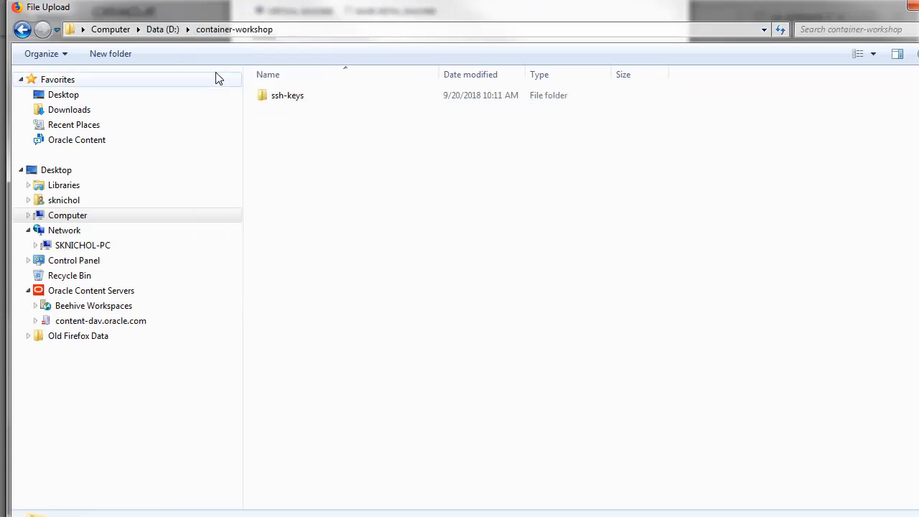
double_click(293, 98)
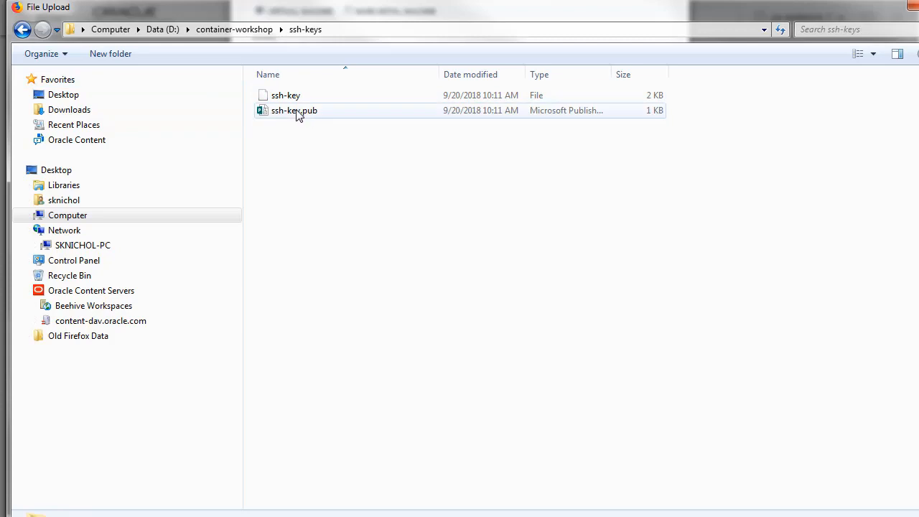
click(301, 112)
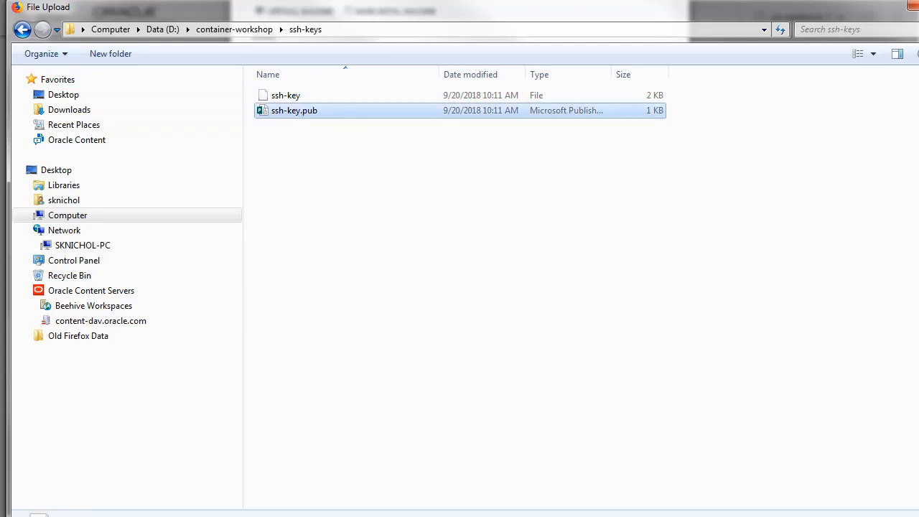
key(Return)
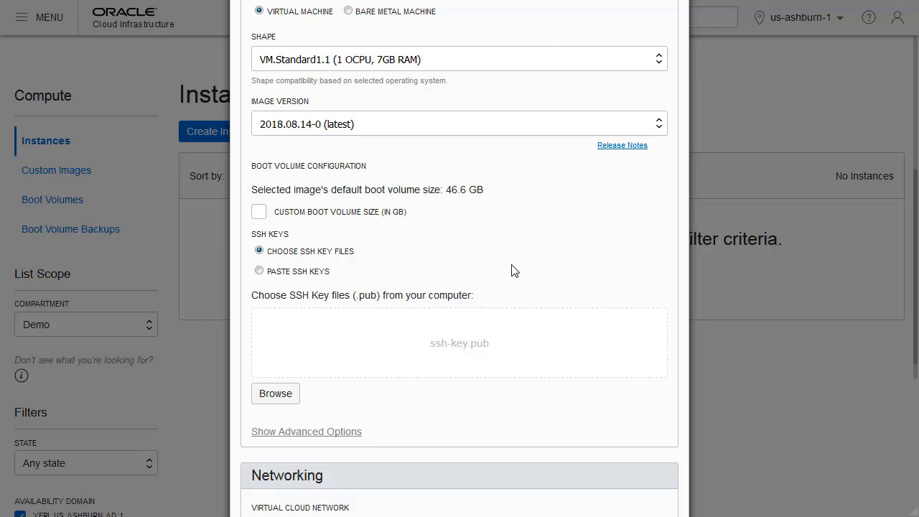
scroll(515, 270, down, 3)
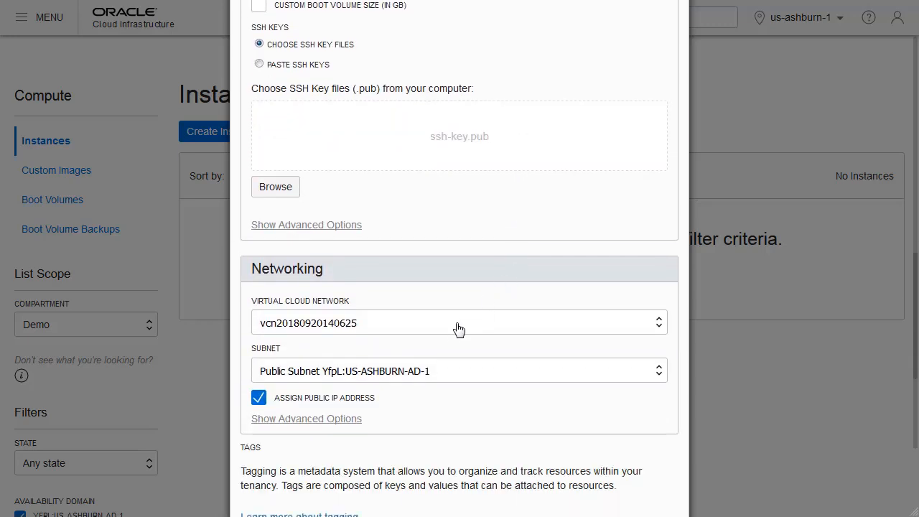
click(657, 323)
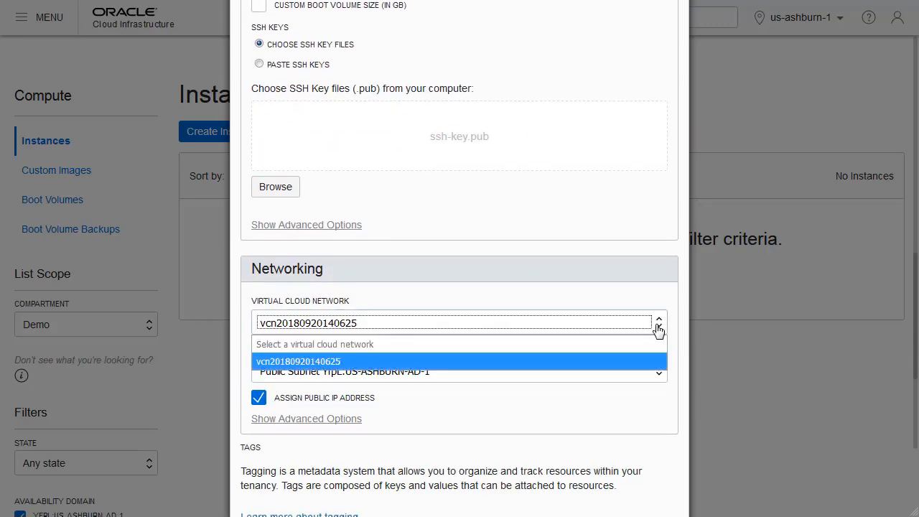
click(367, 360)
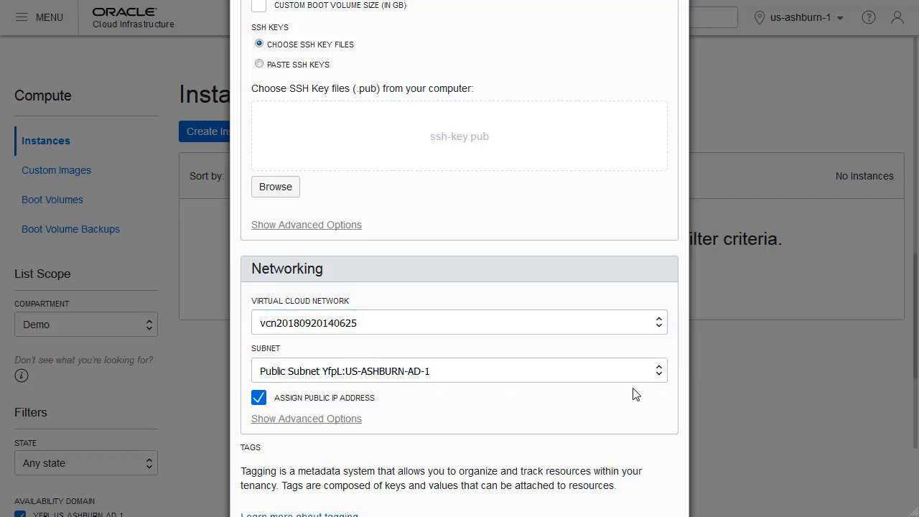
click(659, 376)
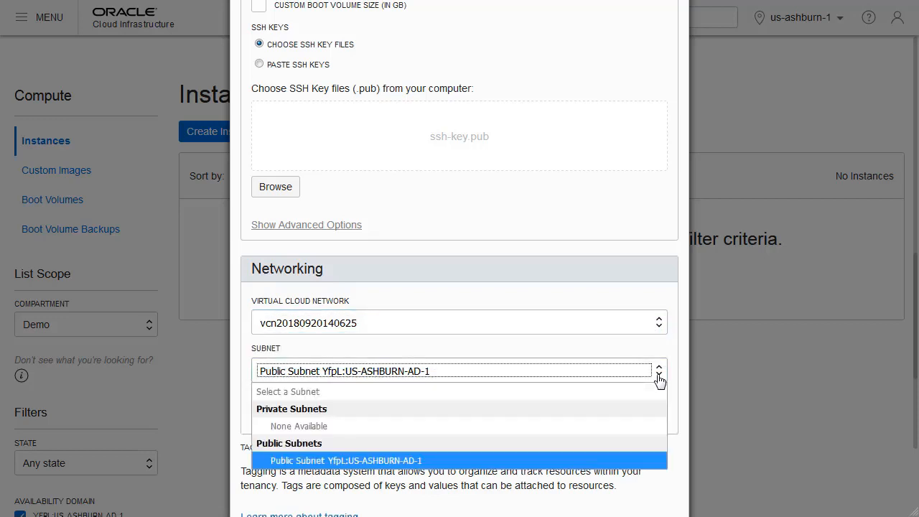
click(449, 459)
scroll(481, 430, down, 2)
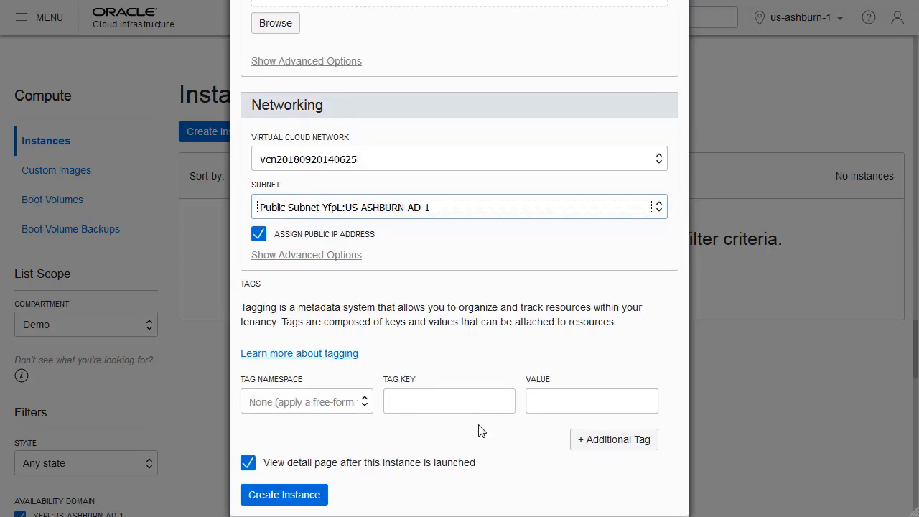
scroll(478, 430, down, 2)
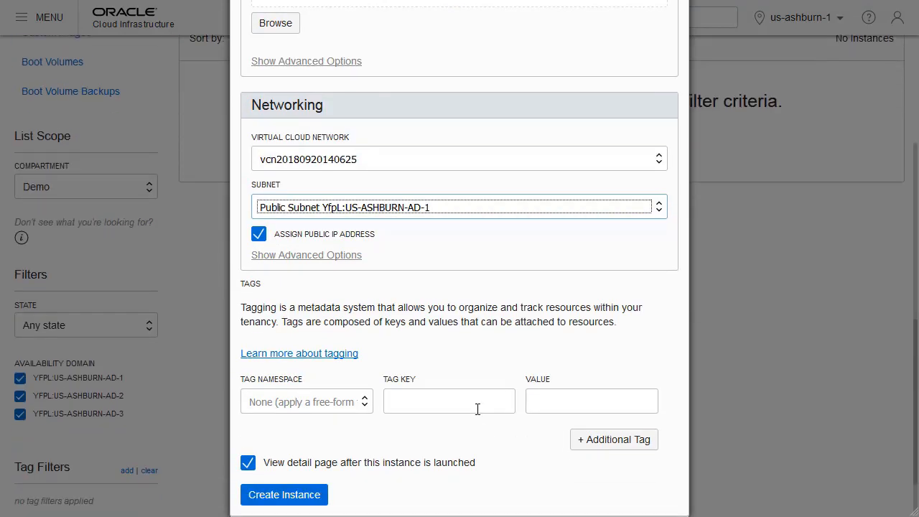
click(289, 496)
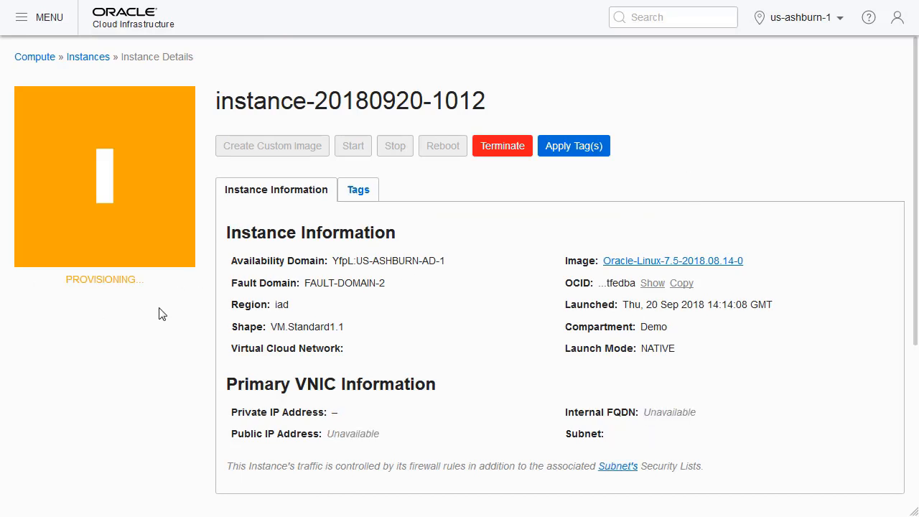
Sign out of the current console account.
click(897, 20)
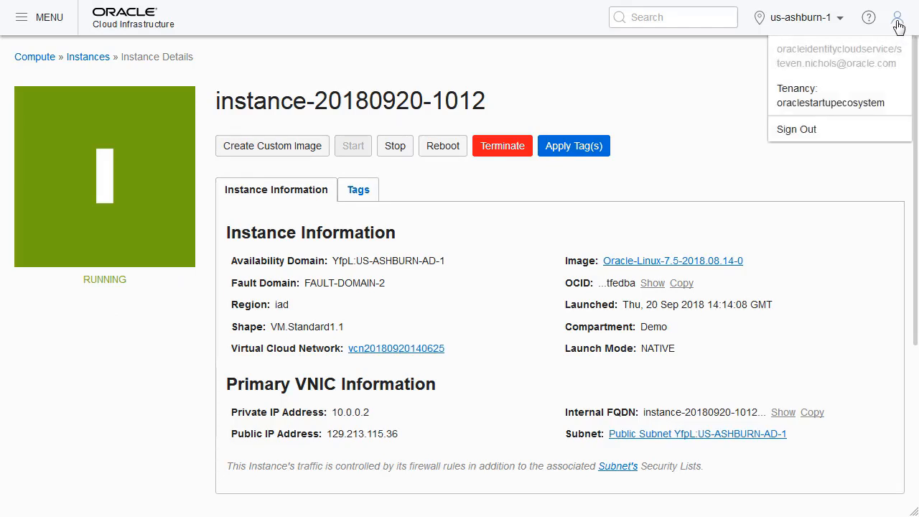
click(898, 26)
click(898, 26)
click(816, 134)
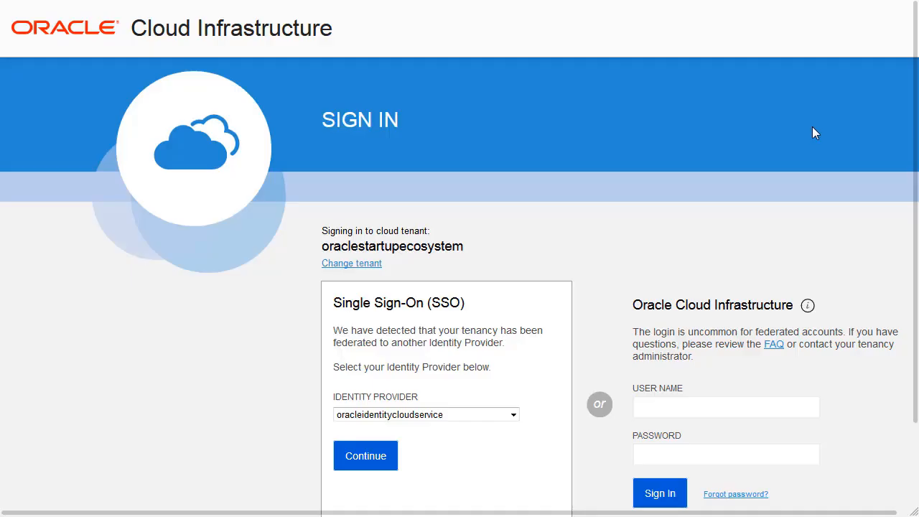
Sign in to Oracle Cloud Infrastructure directly as cluster-admin, pasting the account password.
click(667, 407)
text(cluster-admin)
key(Tab)
key(ctrl+v)
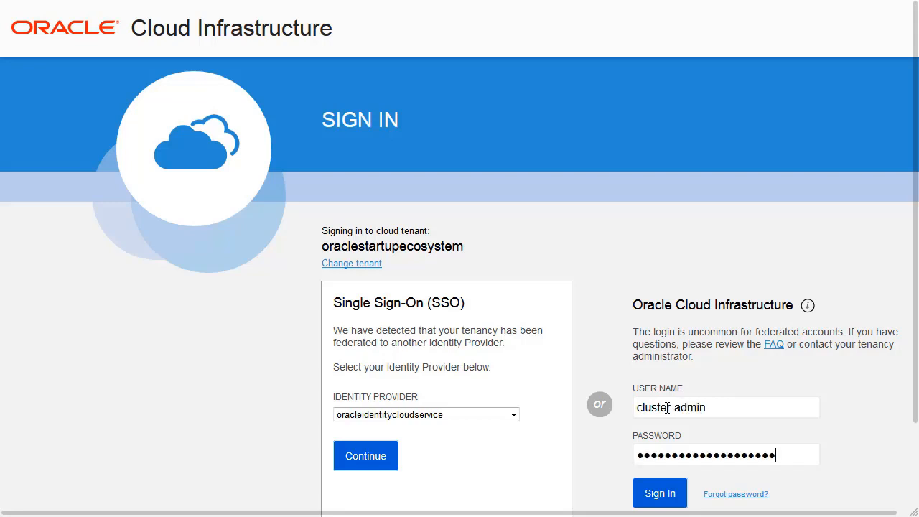
click(660, 493)
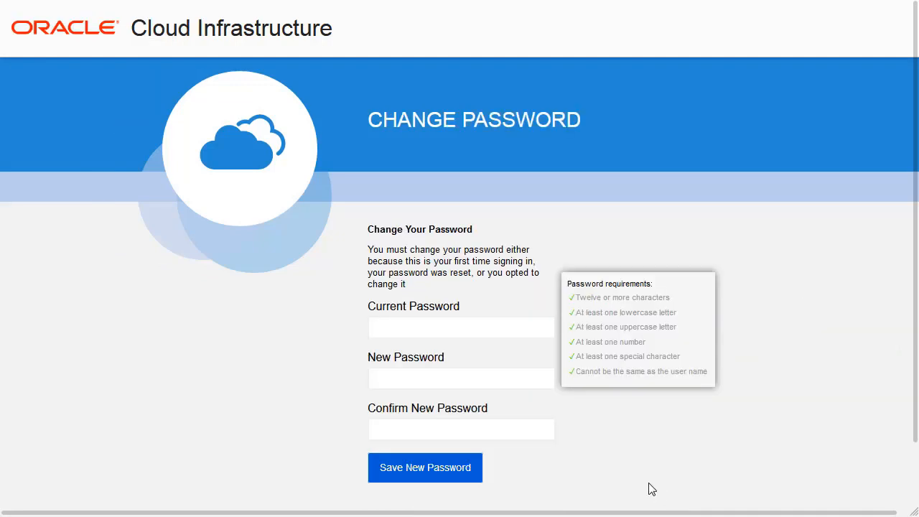
Paste the current password, enter and confirm a new account password, save it, and check which account is signed in.
click(399, 329)
key(ctrl+v)
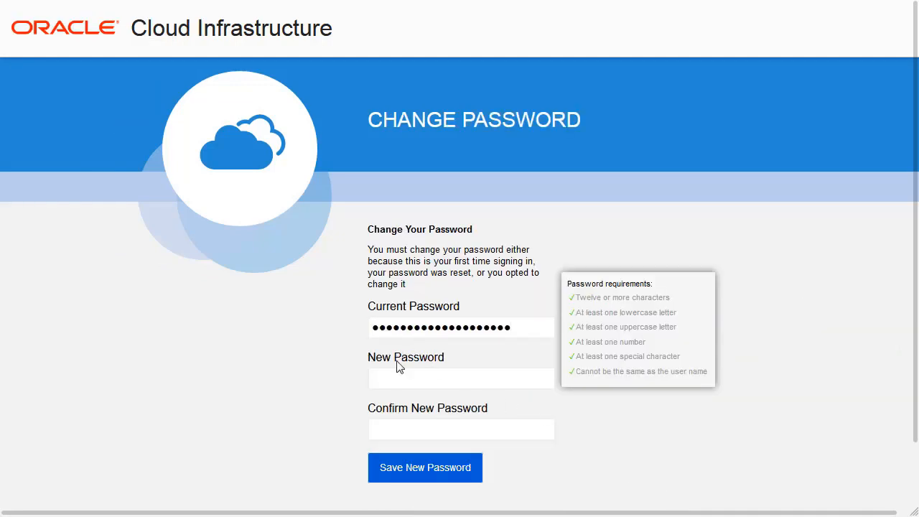
right_click(392, 380)
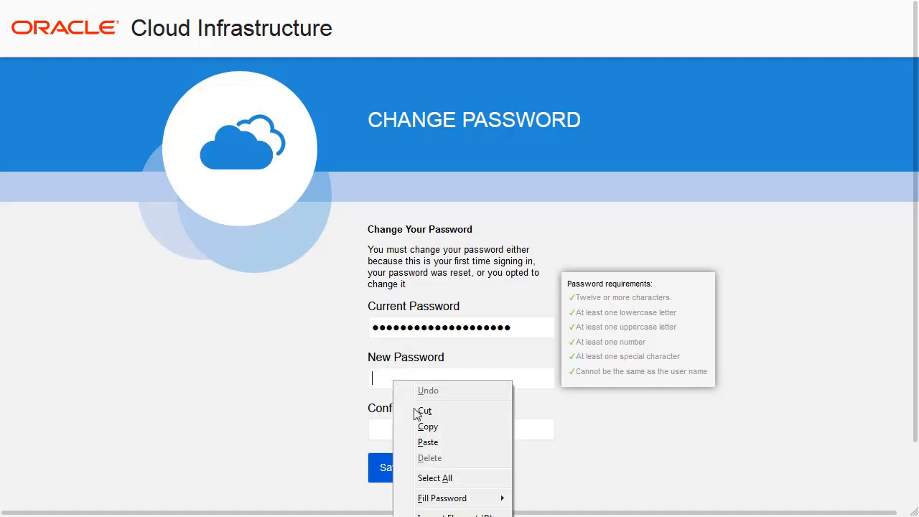
click(431, 442)
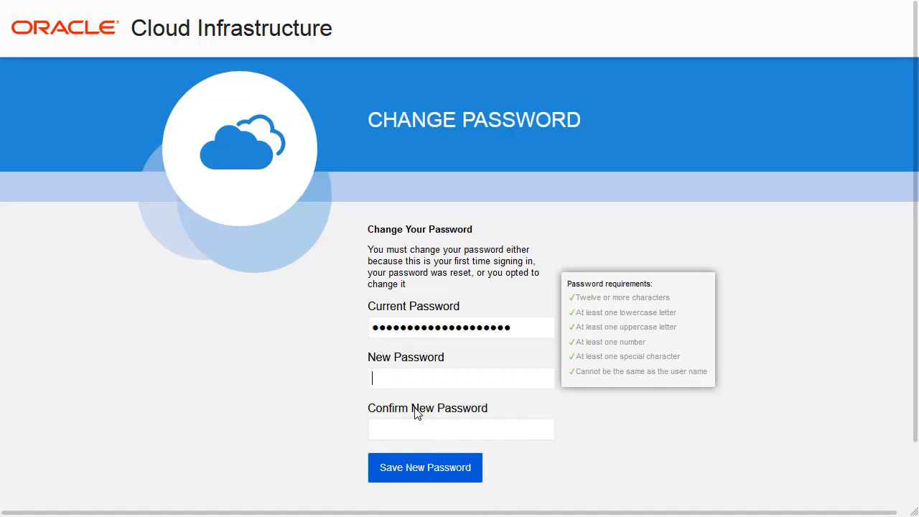
key(ctrl+v)
click(399, 431)
key(ctrl+v)
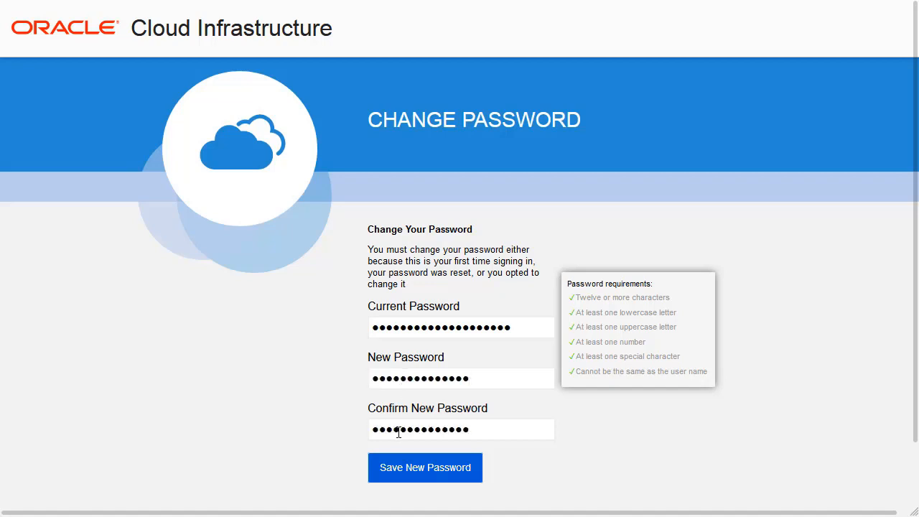
click(417, 470)
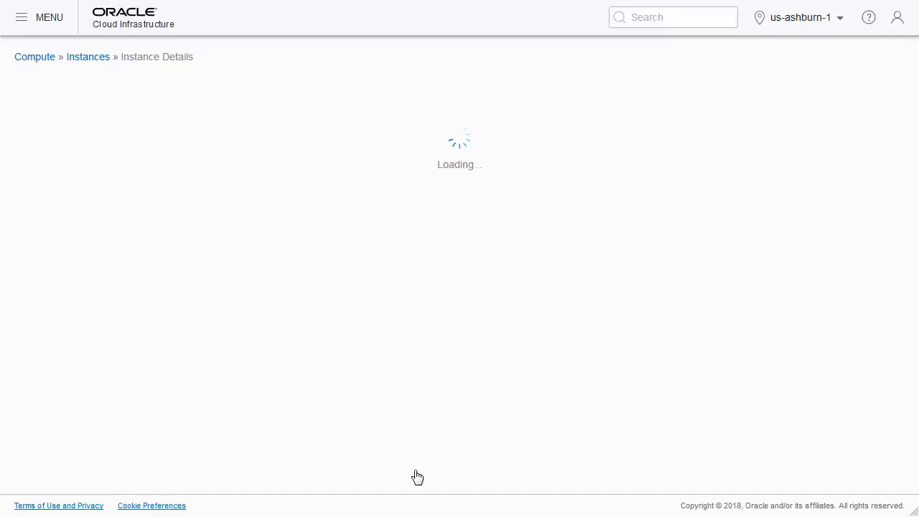
click(899, 27)
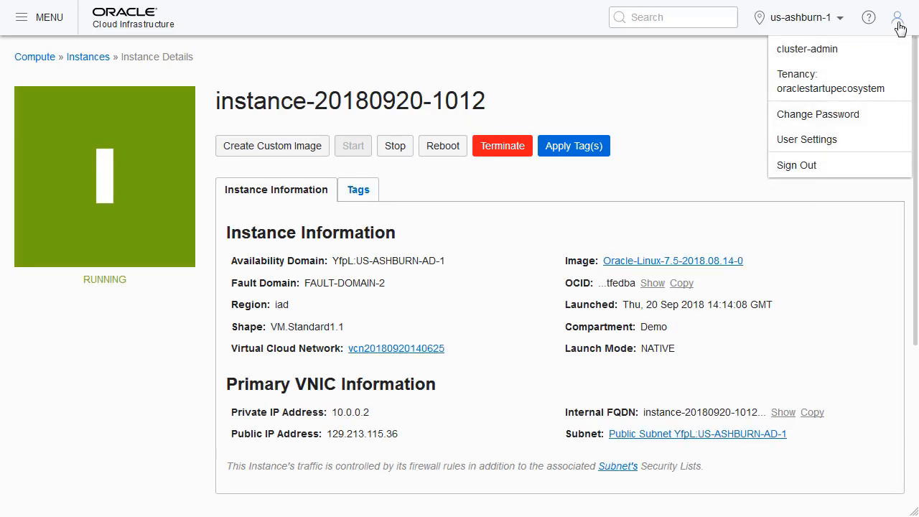
click(664, 104)
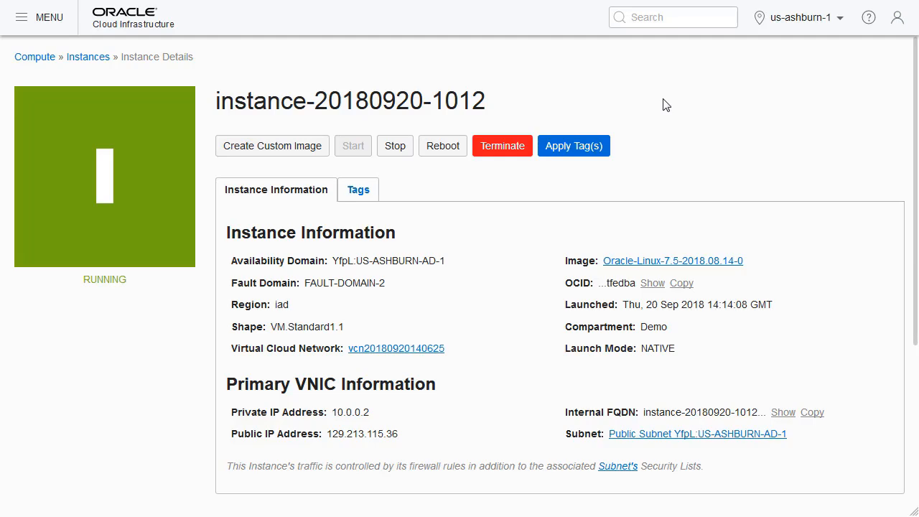
Go to Container Clusters (OKE) under Developer Services and list the clusters of the Demo compartment.
click(21, 21)
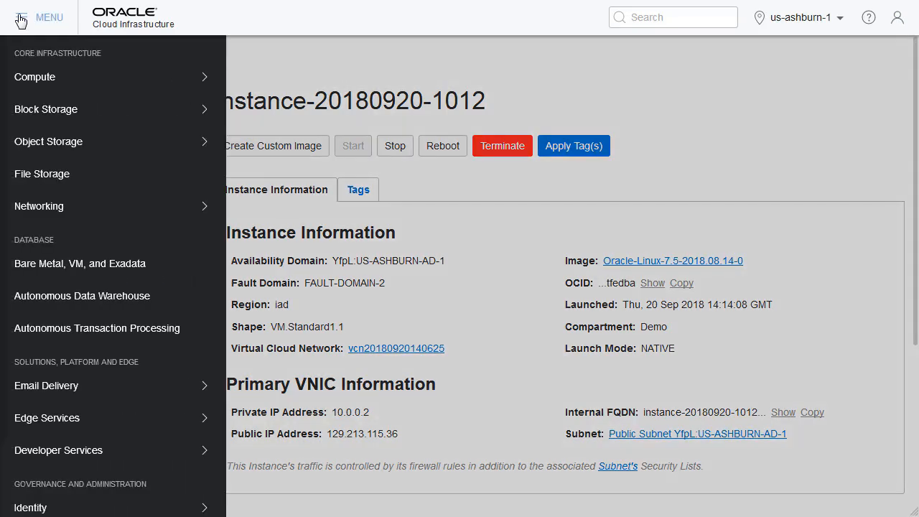
mouse_move(112, 221)
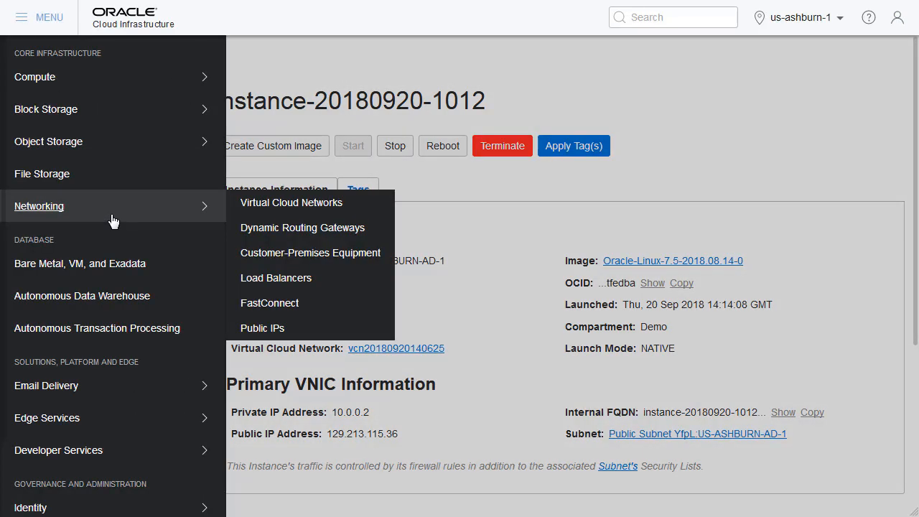
mouse_move(139, 456)
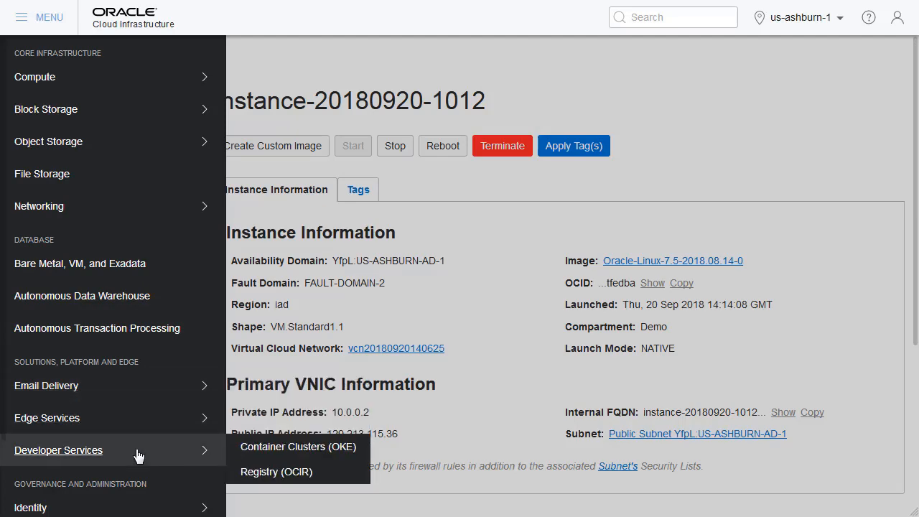
click(262, 448)
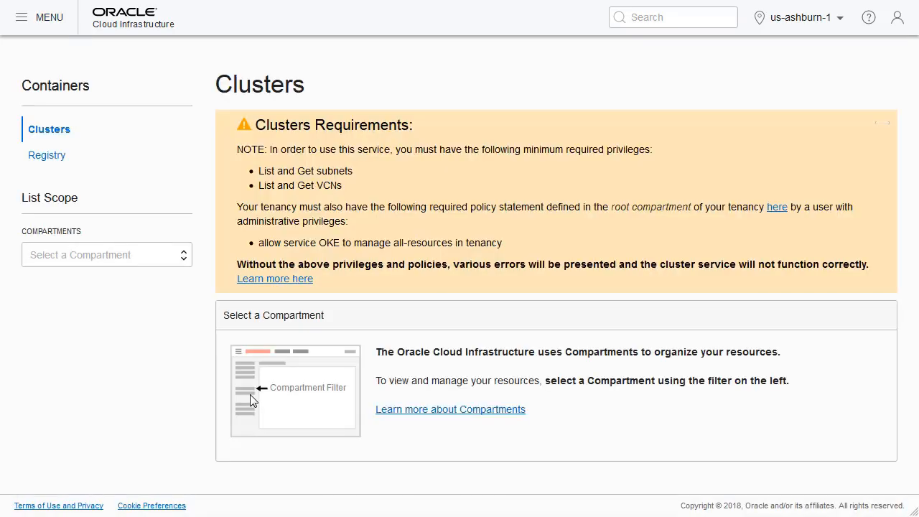
click(184, 260)
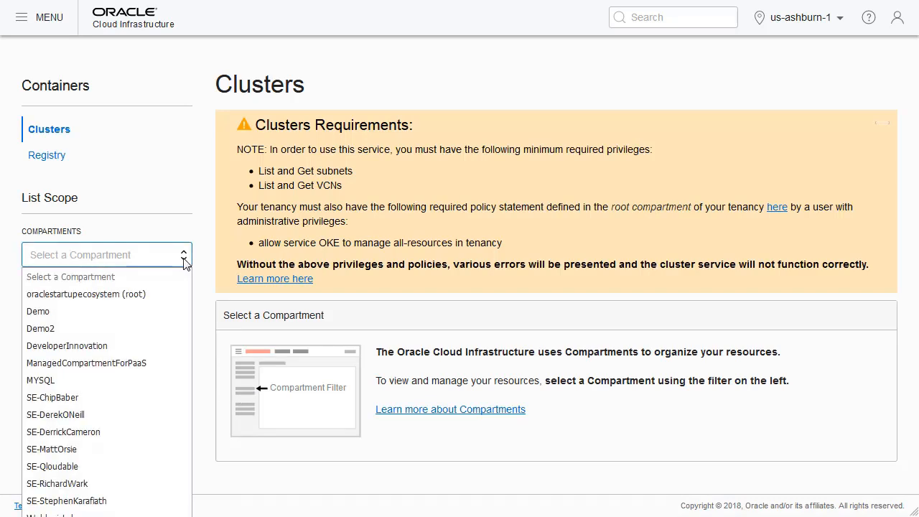
click(66, 310)
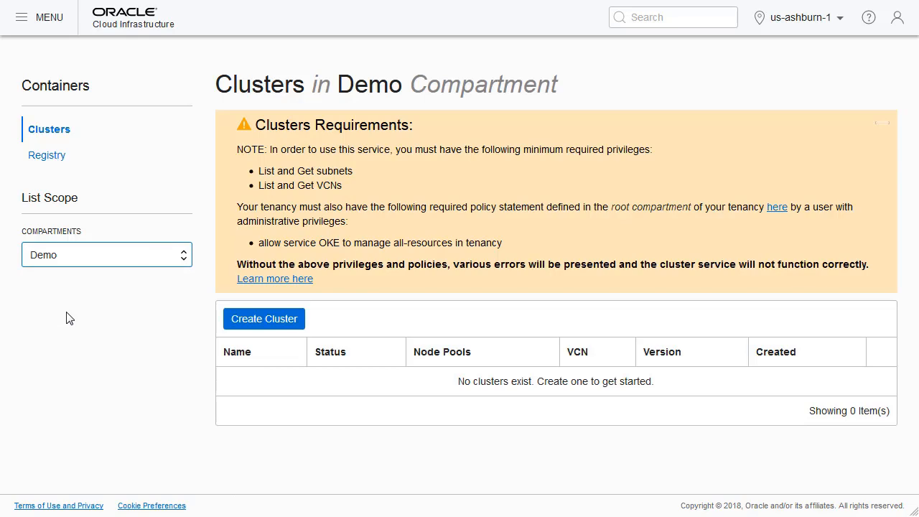
Start creating a cluster named managed-kubernetes with Kubernetes version v1.11.1.
click(255, 325)
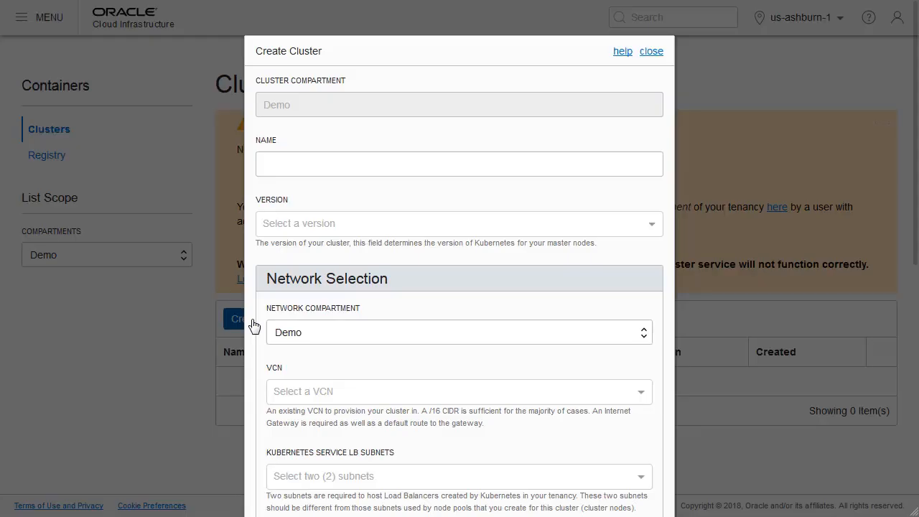
click(286, 165)
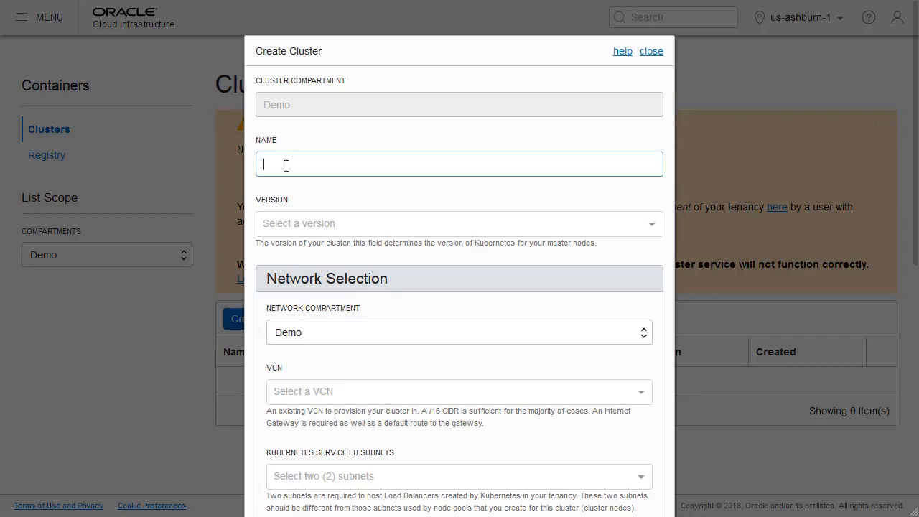
text(managed)
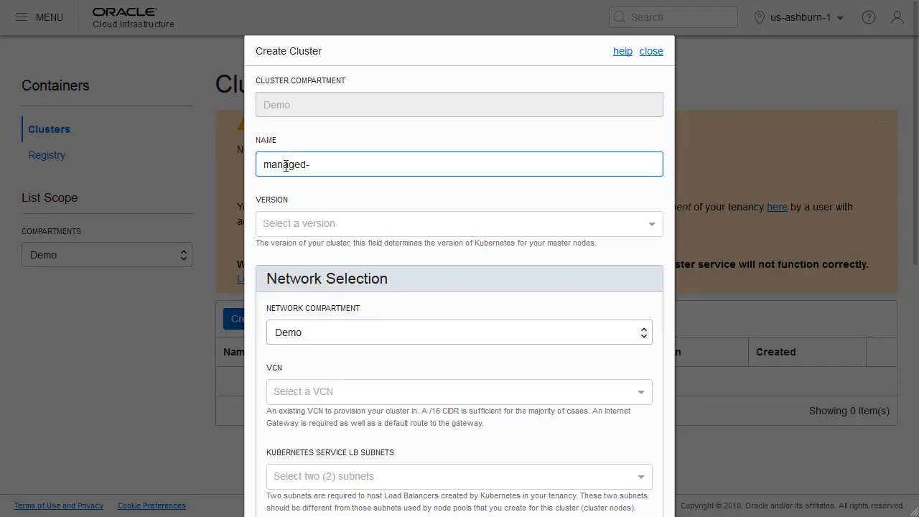
text(-kubernetes)
click(652, 228)
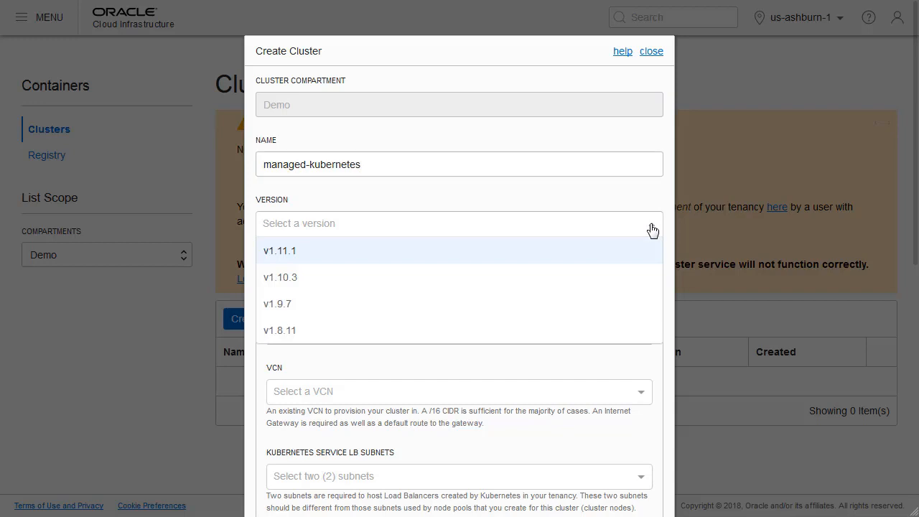
click(286, 254)
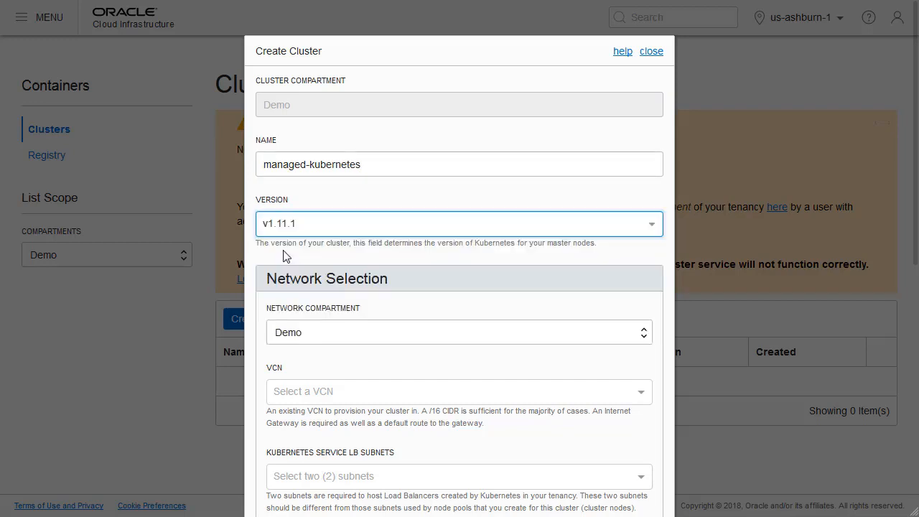
scroll(494, 318, down, 2)
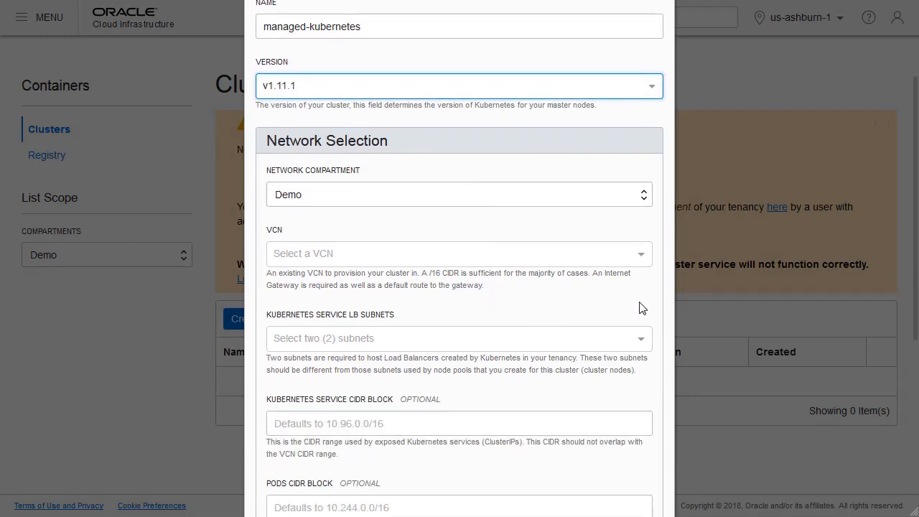
click(641, 263)
click(359, 282)
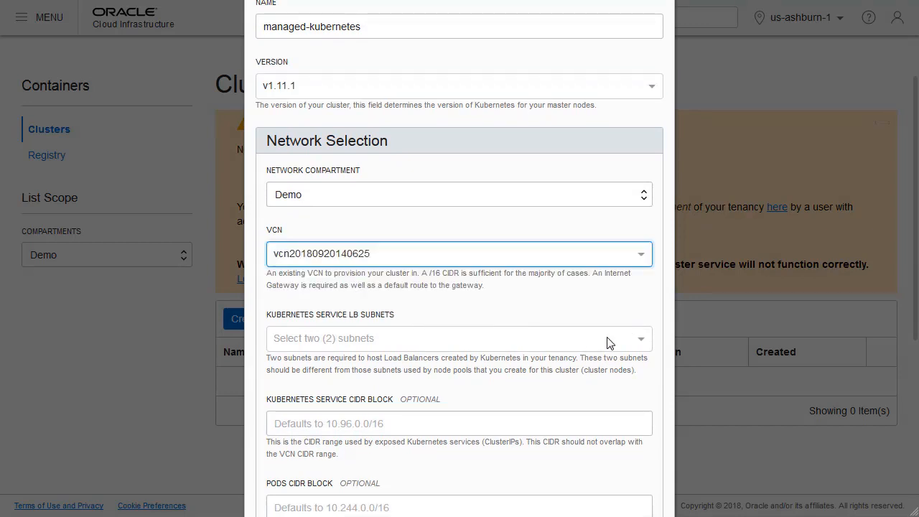
click(643, 348)
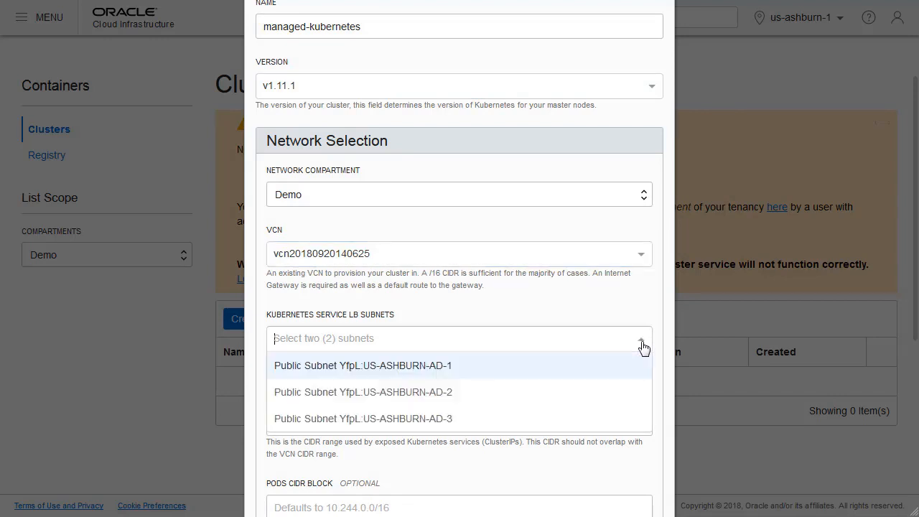
click(480, 371)
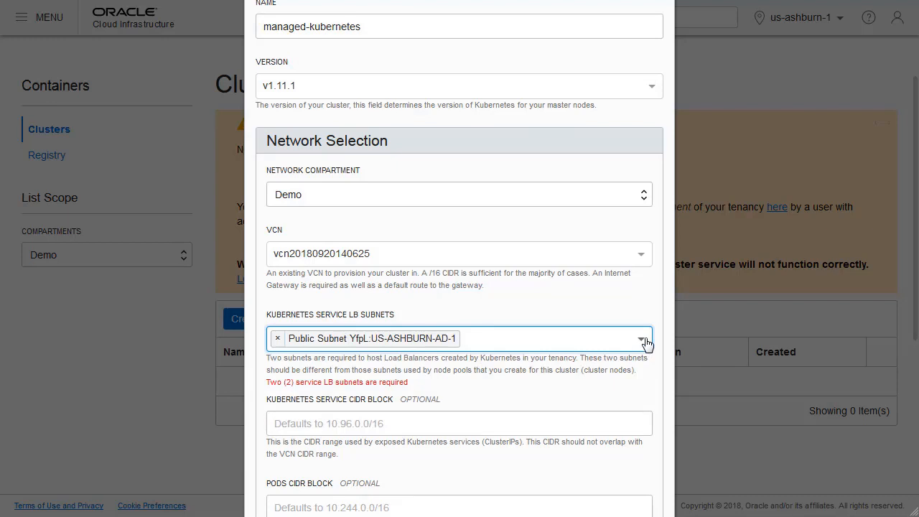
click(645, 343)
click(510, 372)
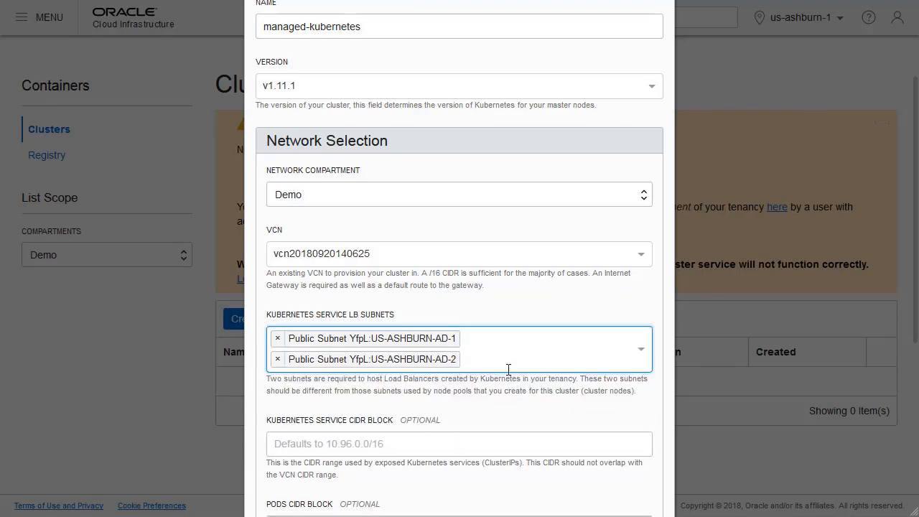
scroll(708, 339, down, 1)
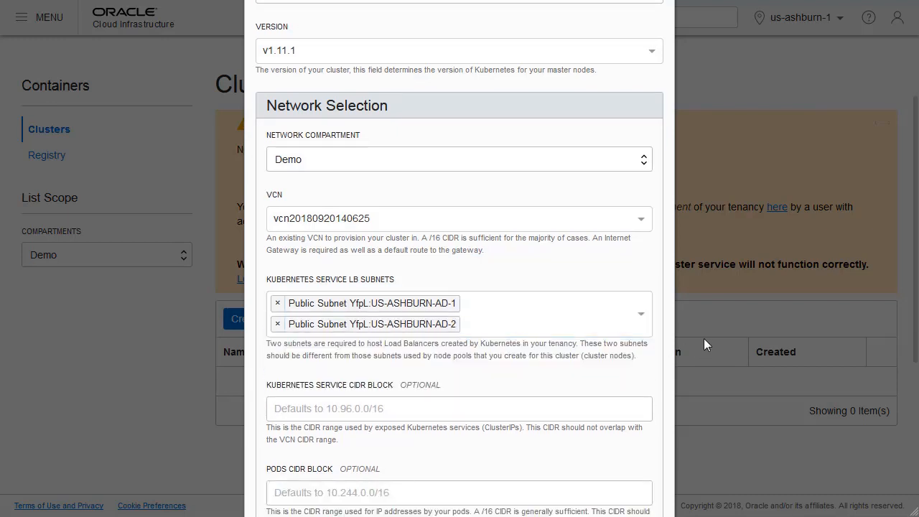
Add a node pool named node-pool-1 to the cluster and choose Kubernetes version v1.10.3 for it.
scroll(648, 266, down, 8)
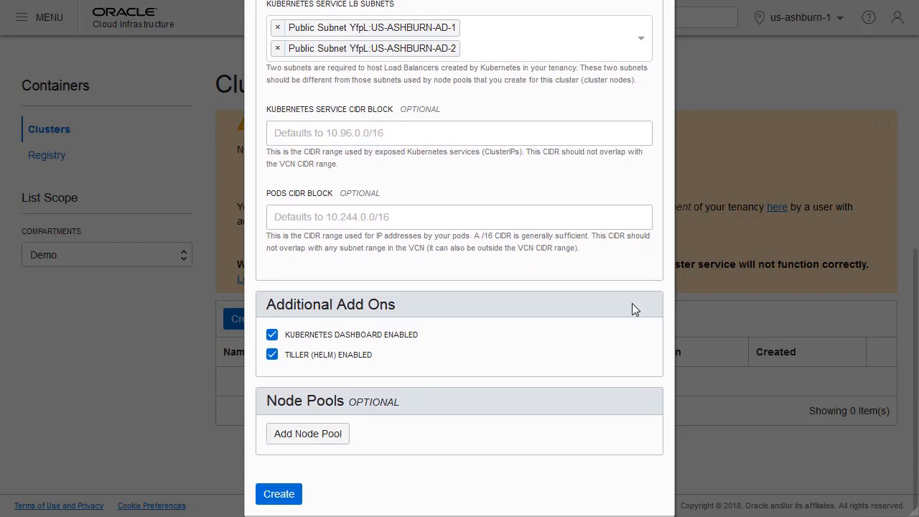
click(316, 436)
scroll(696, 350, down, 12)
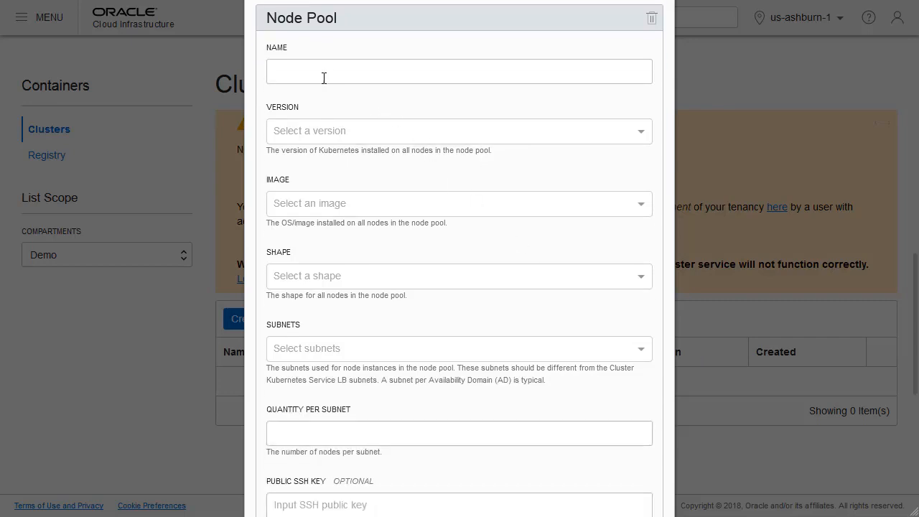
click(311, 68)
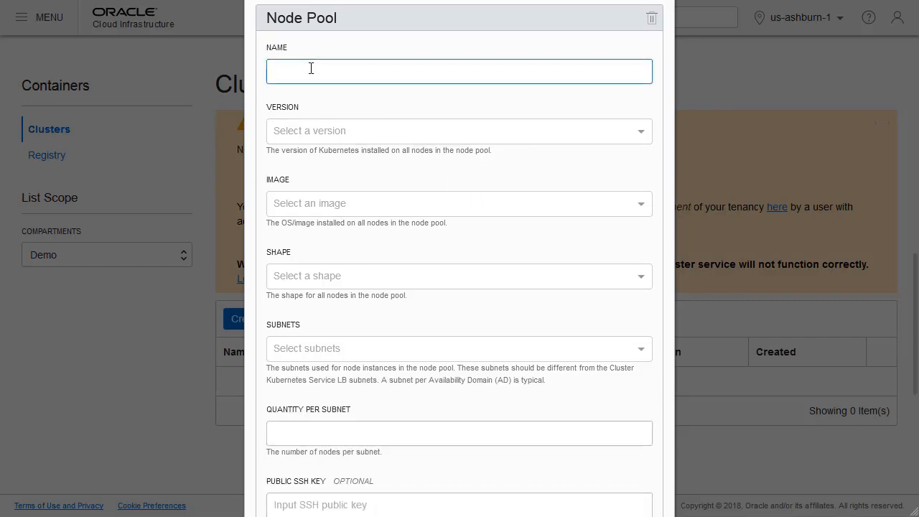
text(node-pool-1)
key(Tab)
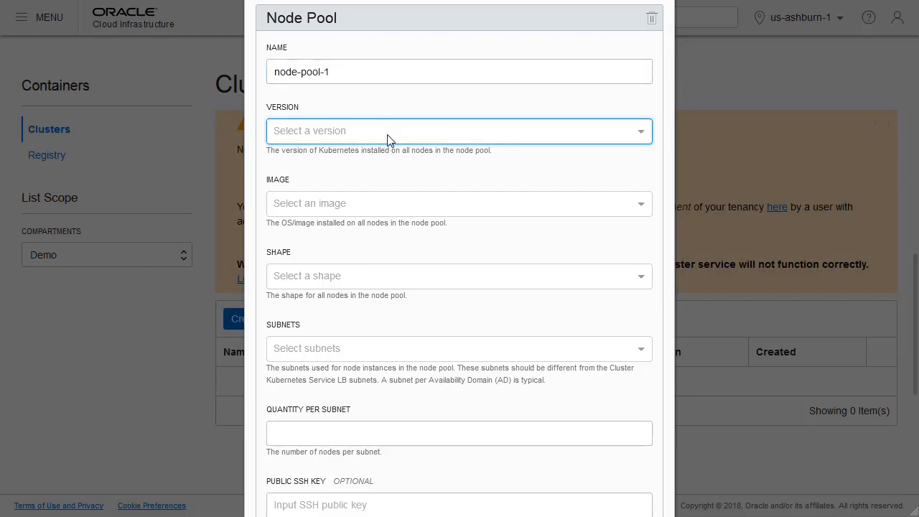
click(387, 135)
click(303, 188)
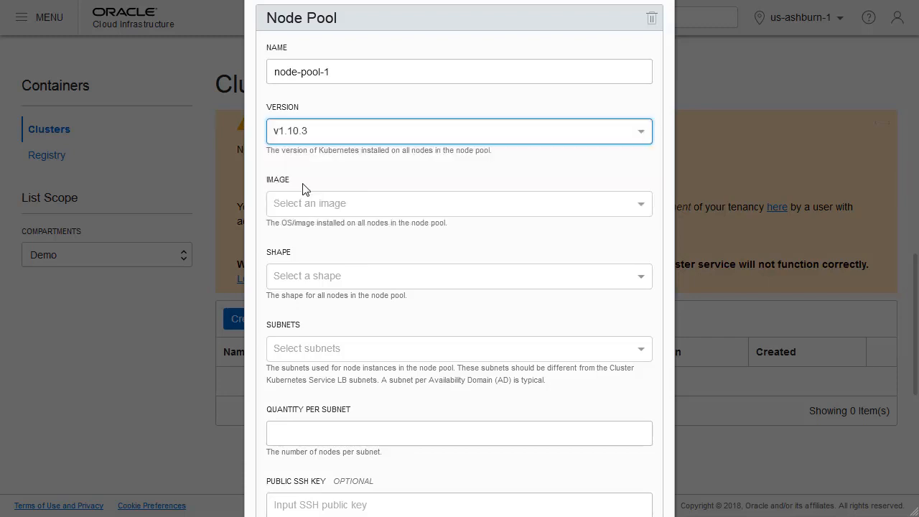
Set the node pool's image to Oracle-Linux-7.4 and its shape to VM.Standard2.1.
click(354, 206)
click(345, 234)
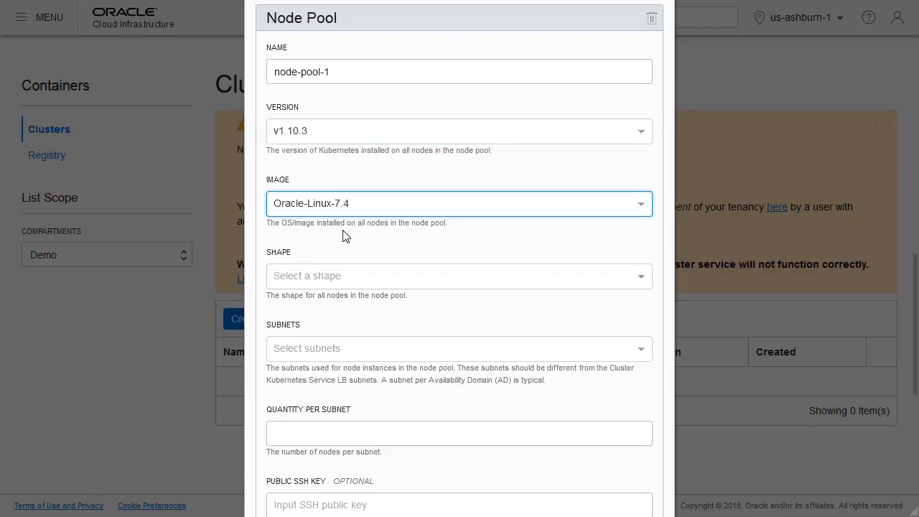
click(344, 279)
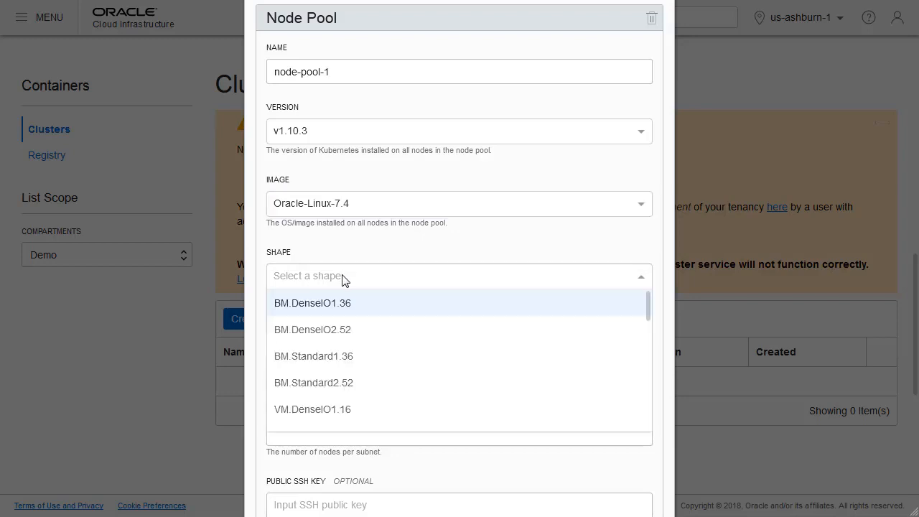
scroll(480, 361, down, 3)
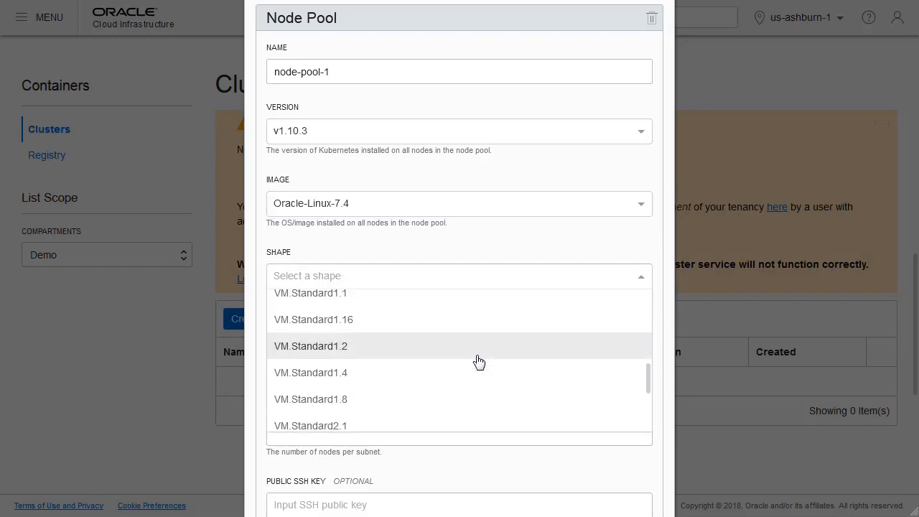
scroll(479, 360, down, 2)
scroll(445, 349, up, 1)
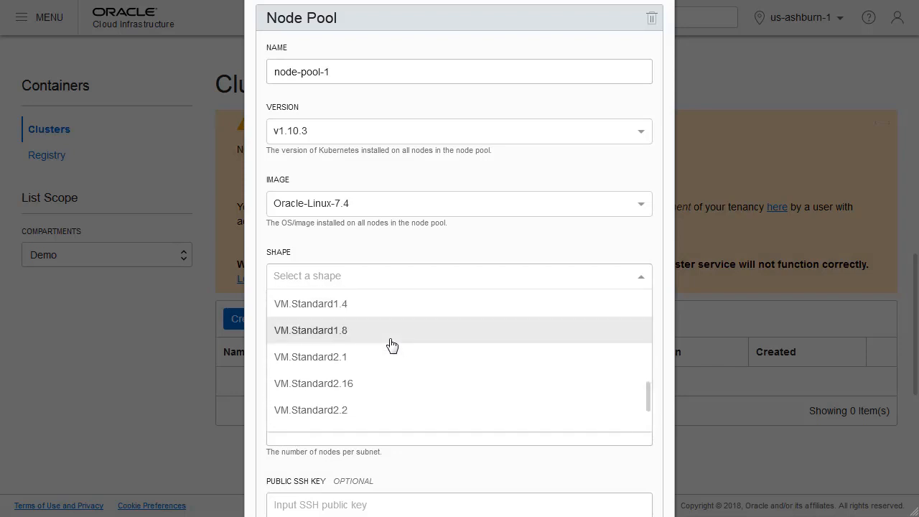
click(333, 358)
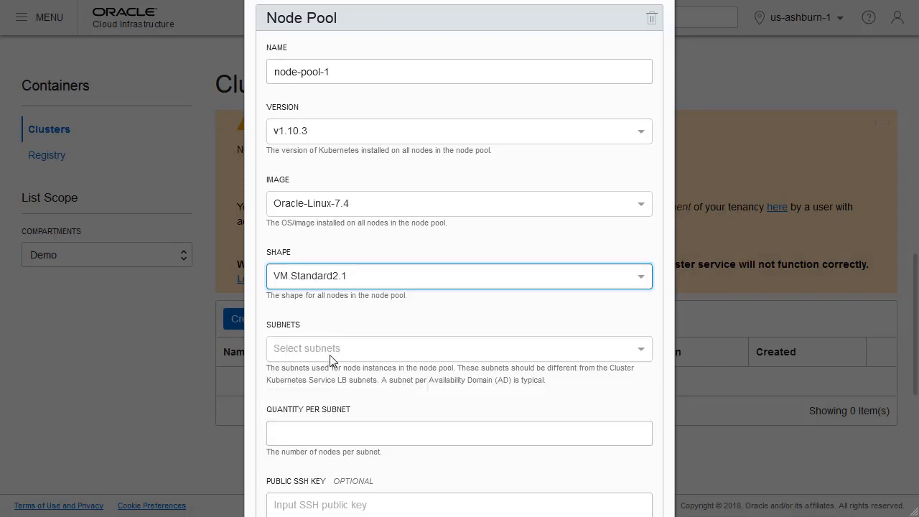
Assign the US-ASHBURN-AD-3 public subnet with 2 nodes per subnet to the node pool and create the cluster.
click(638, 351)
click(453, 379)
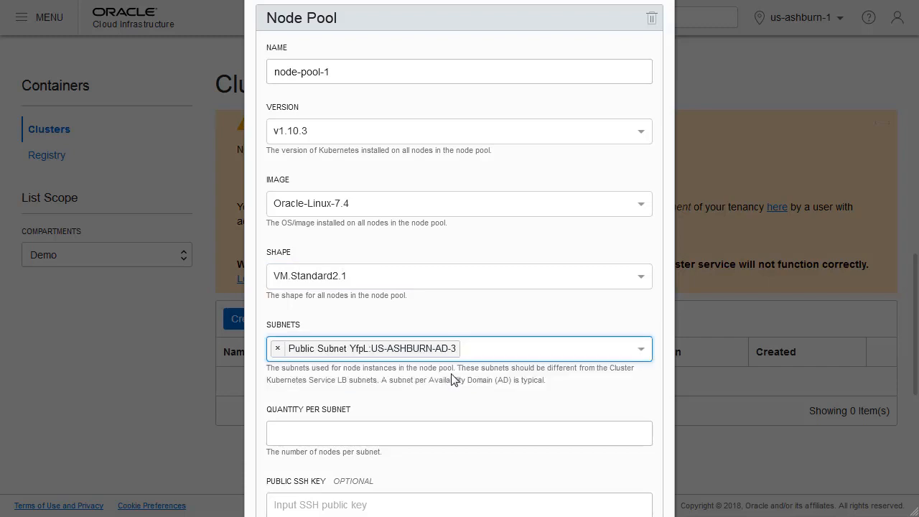
click(342, 433)
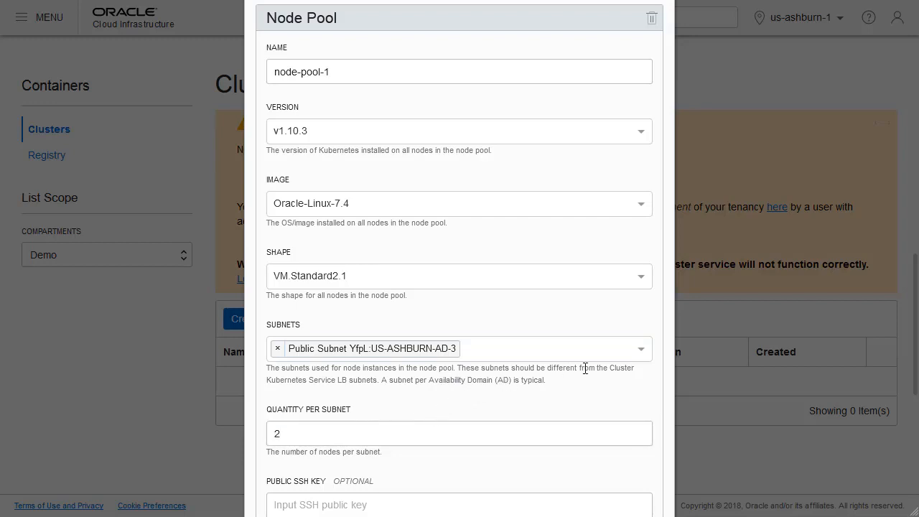
scroll(642, 385, down, 5)
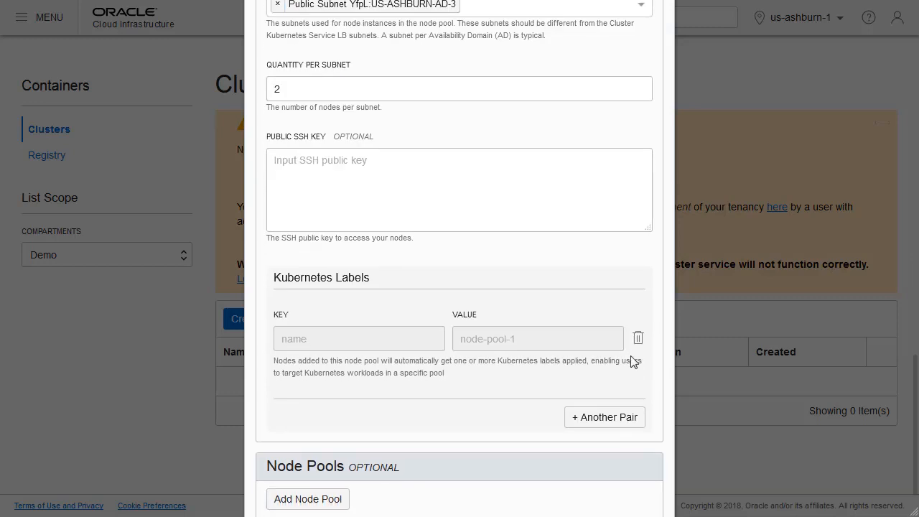
scroll(560, 224, down, 1)
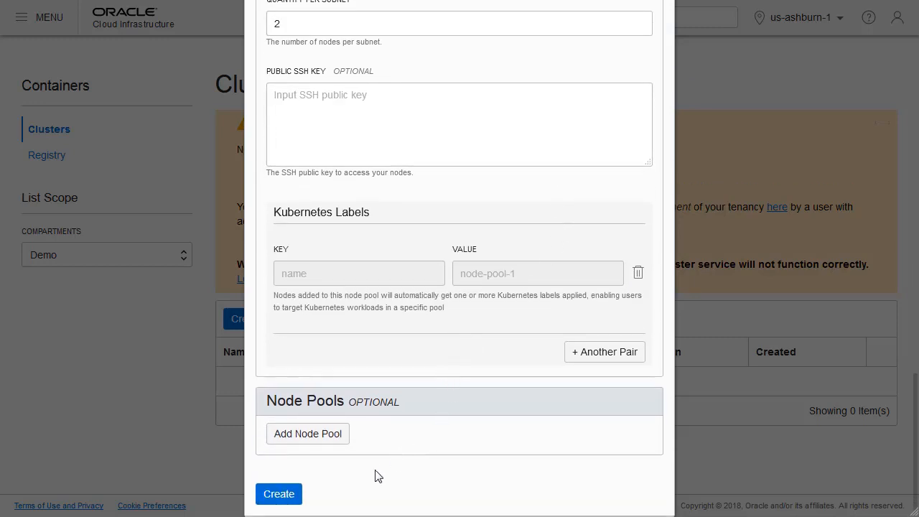
click(279, 496)
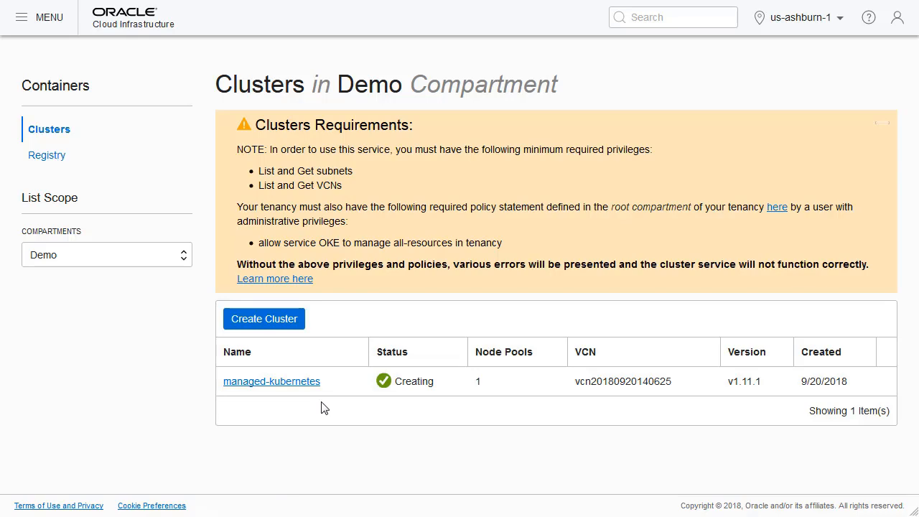
click(21, 26)
mouse_move(91, 82)
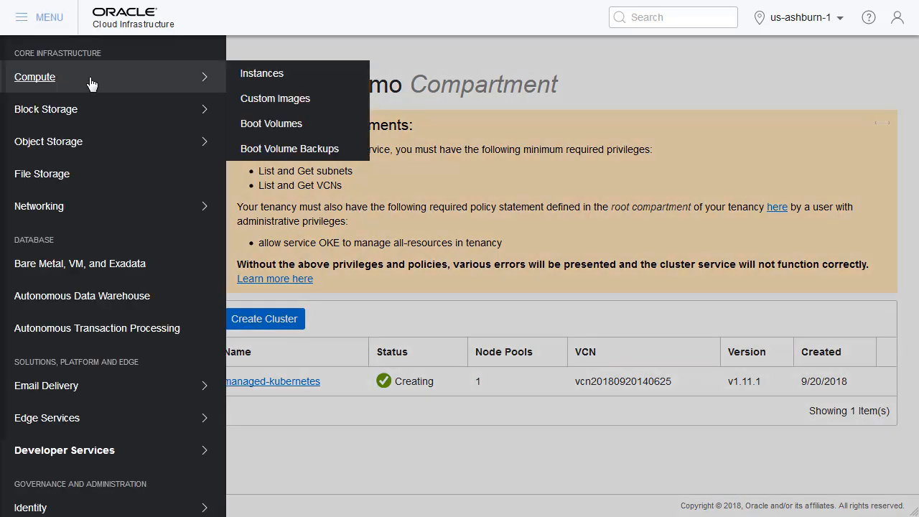
click(256, 83)
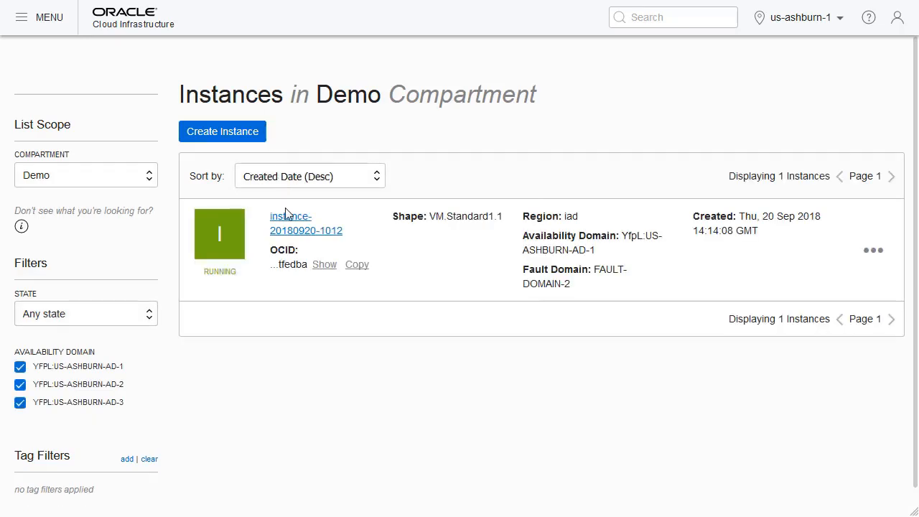
click(288, 224)
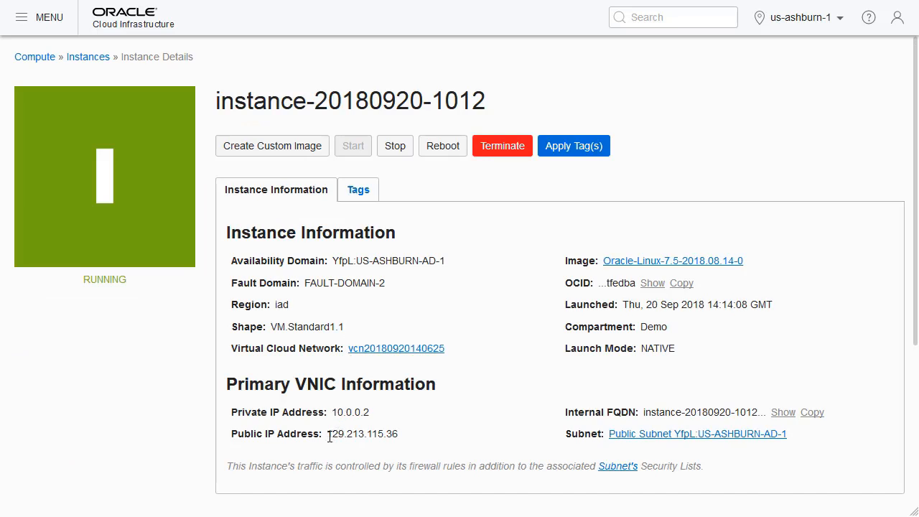
drag(327, 435, 399, 435)
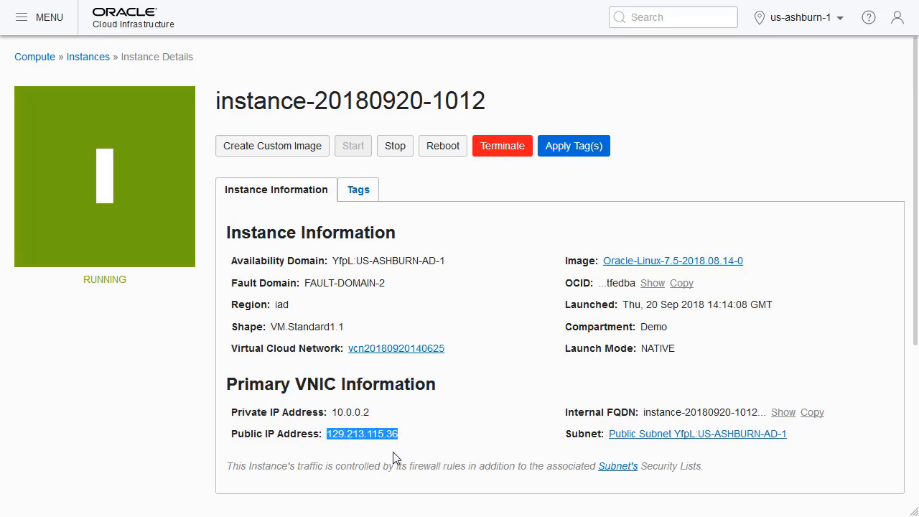
key(alt+Tab)
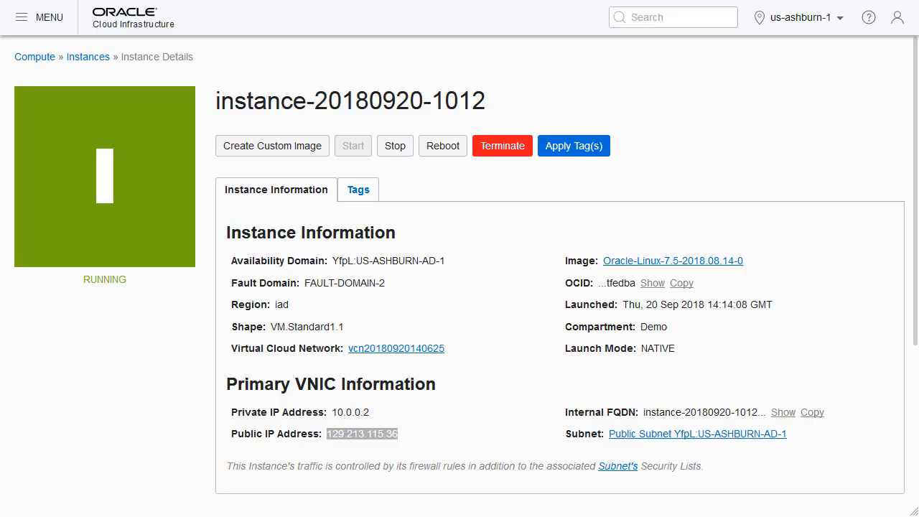
key(alt+Tab)
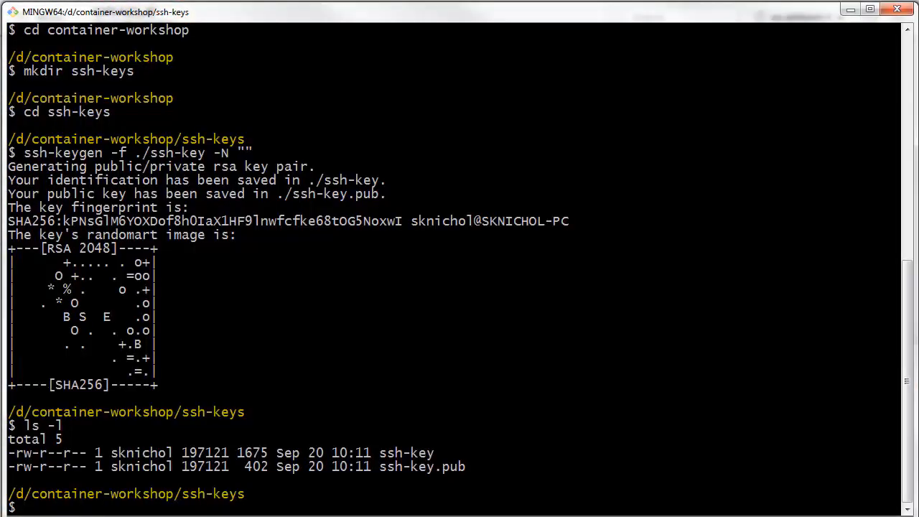
right_click(50, 322)
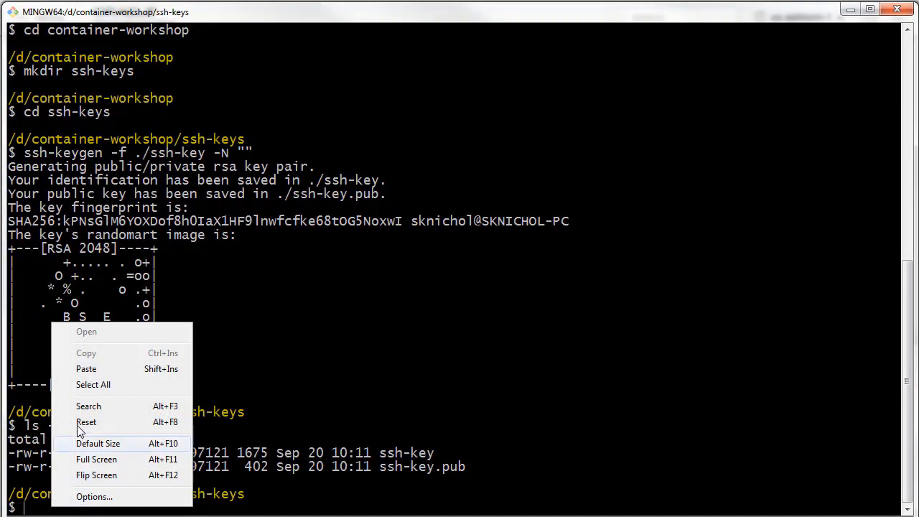
click(86, 369)
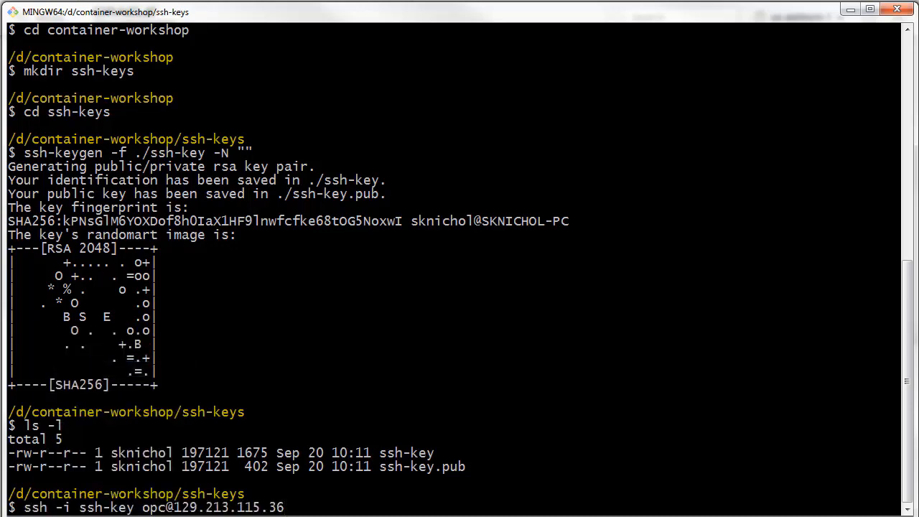
key(Return)
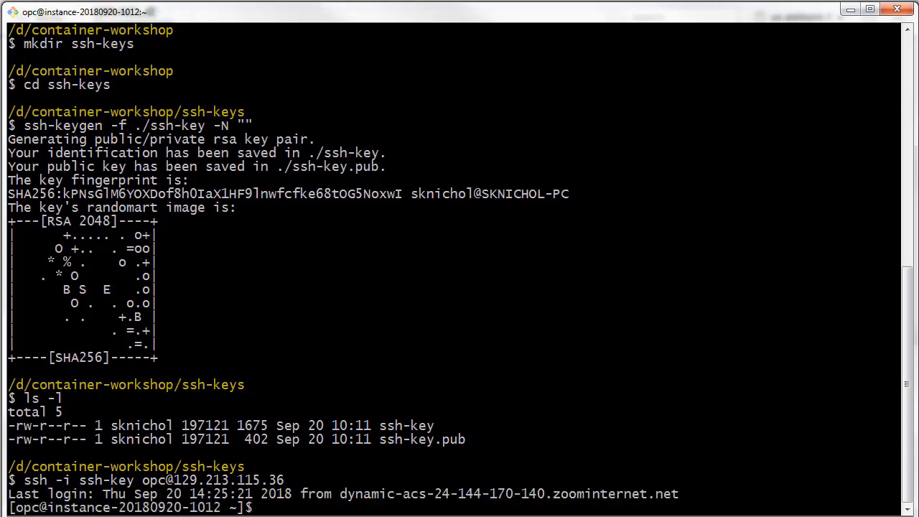
text(clear)
key(Return)
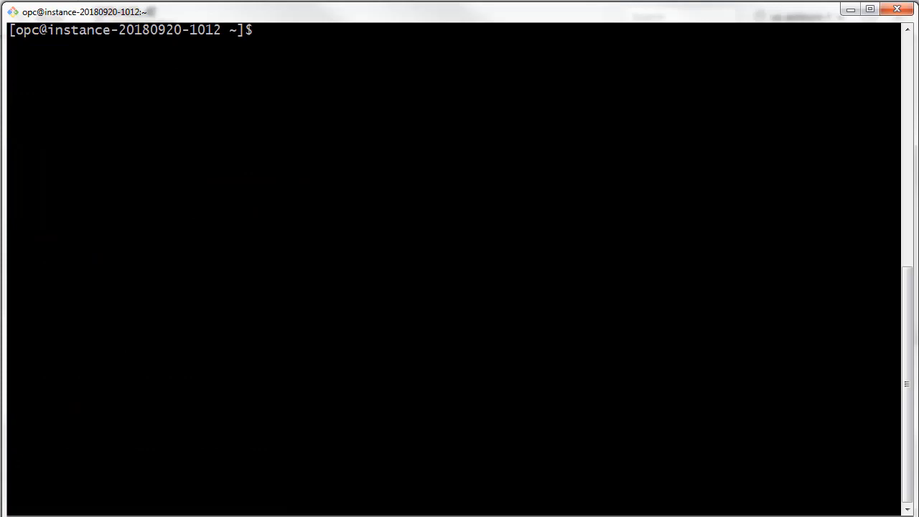
Install the OCI CLI with the pasted bash/curl install.sh command, accepting the default directories, the profile update (Y) and the default rc file.
right_click(262, 31)
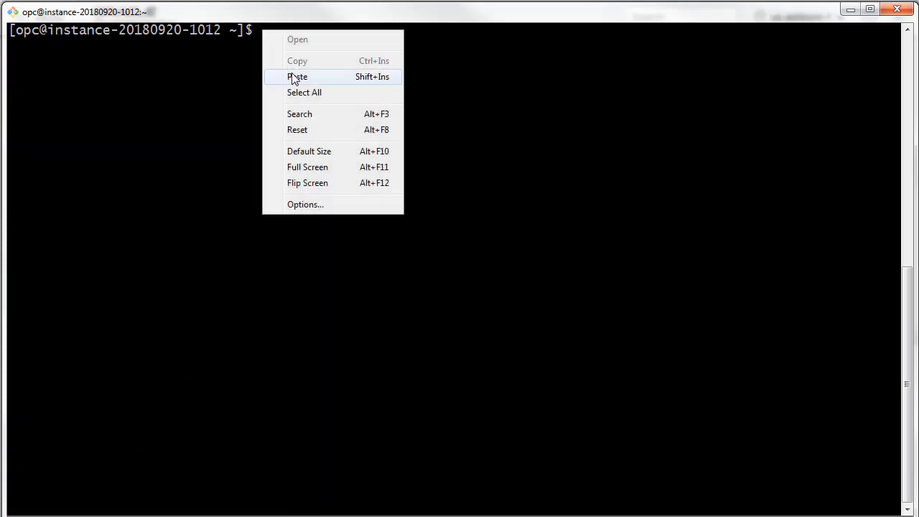
click(293, 77)
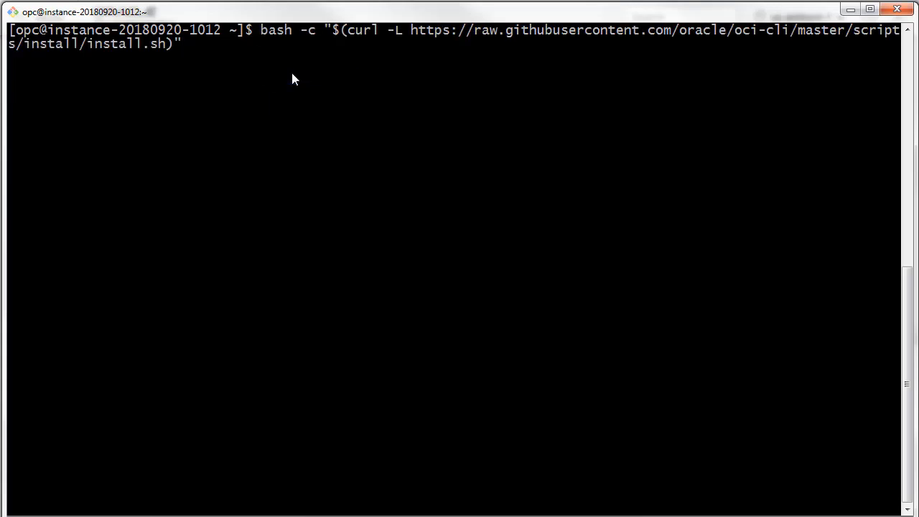
key(Return)
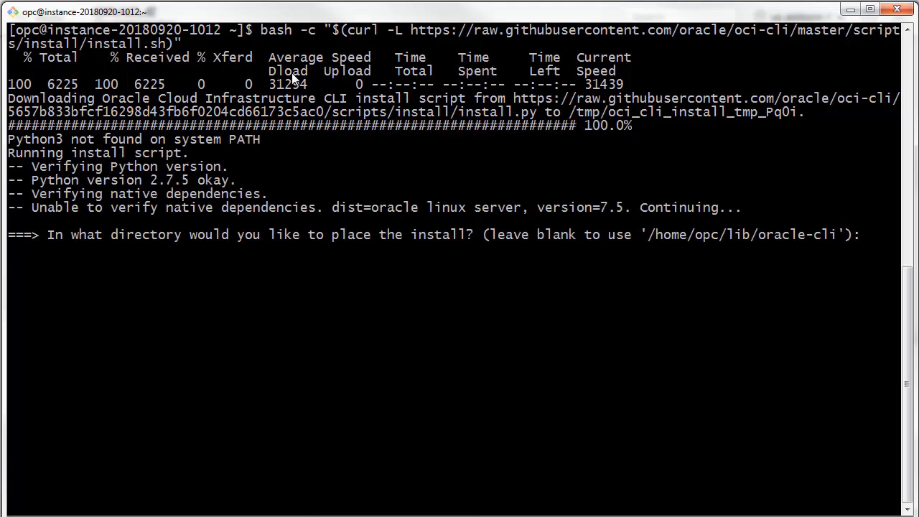
key(Return)
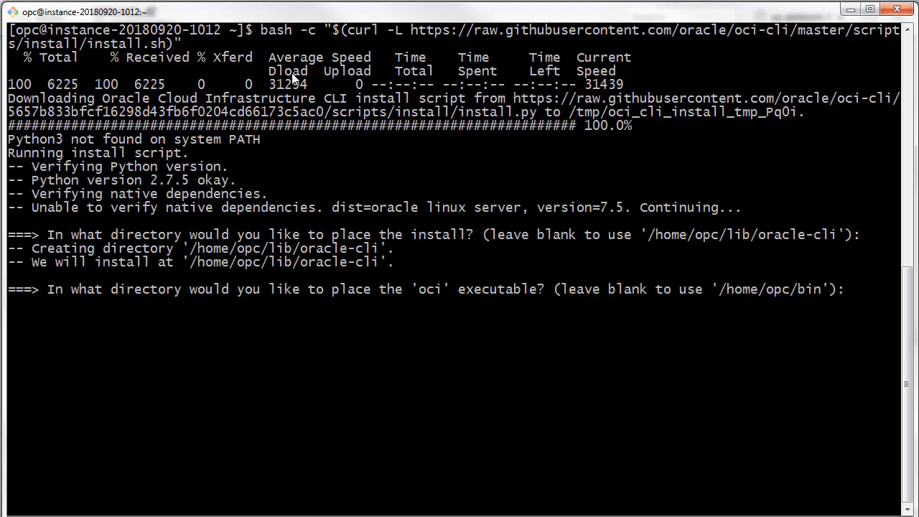
key(Return)
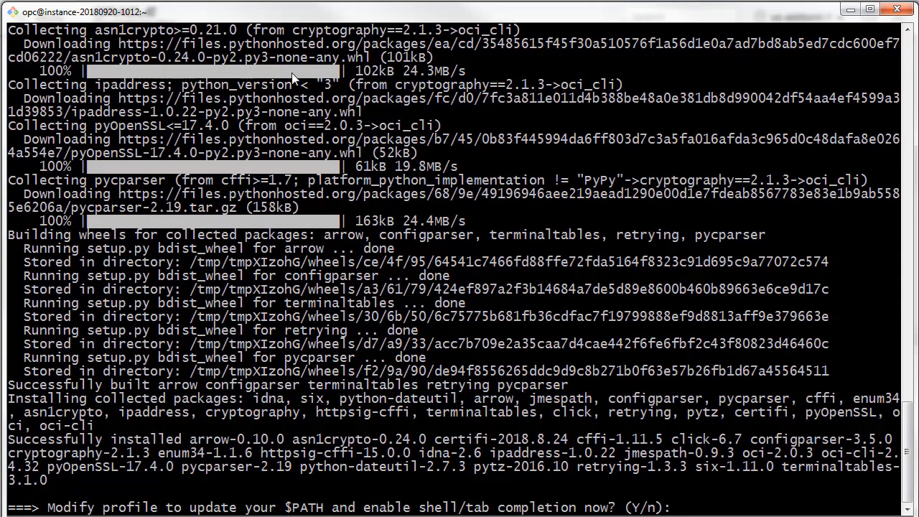
text(Y)
key(Return)
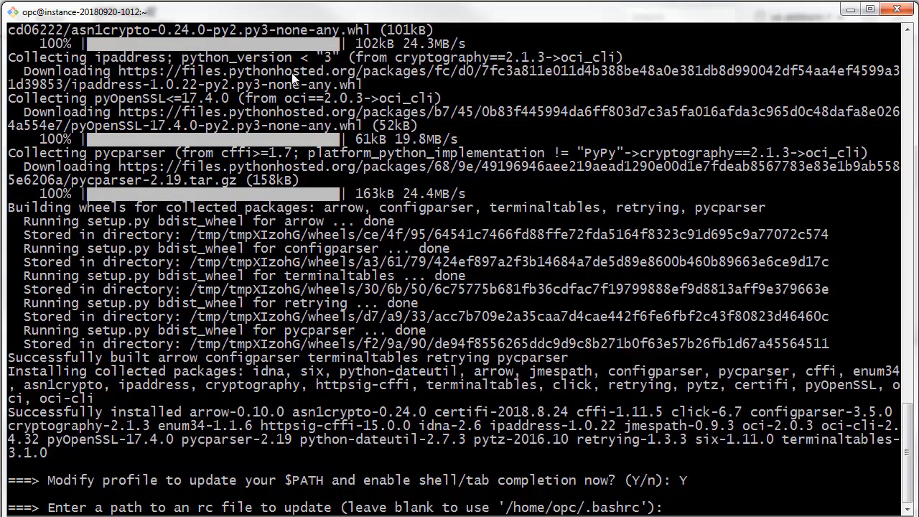
key(Return)
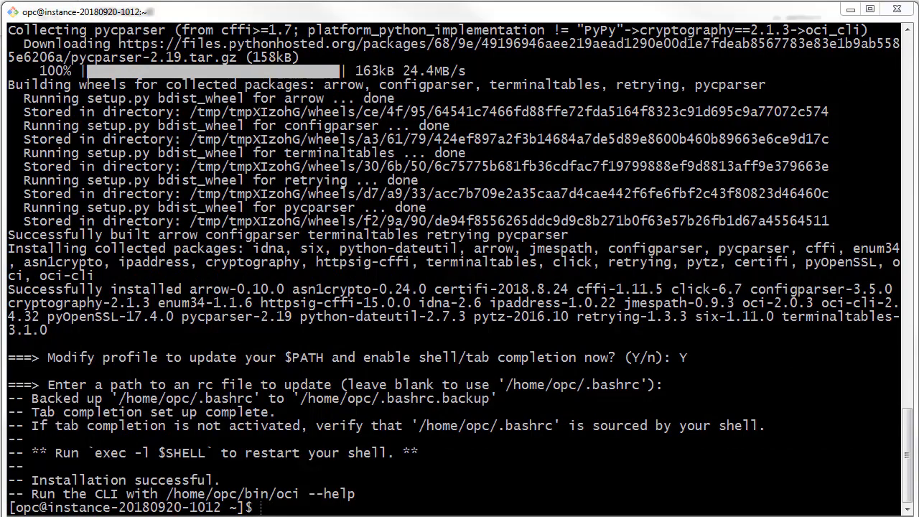
Switch to the Oracle Cloud console in the browser, open the cluster-admin user settings, and reveal and copy the user OCID.
click(850, 9)
mouse_move(897, 22)
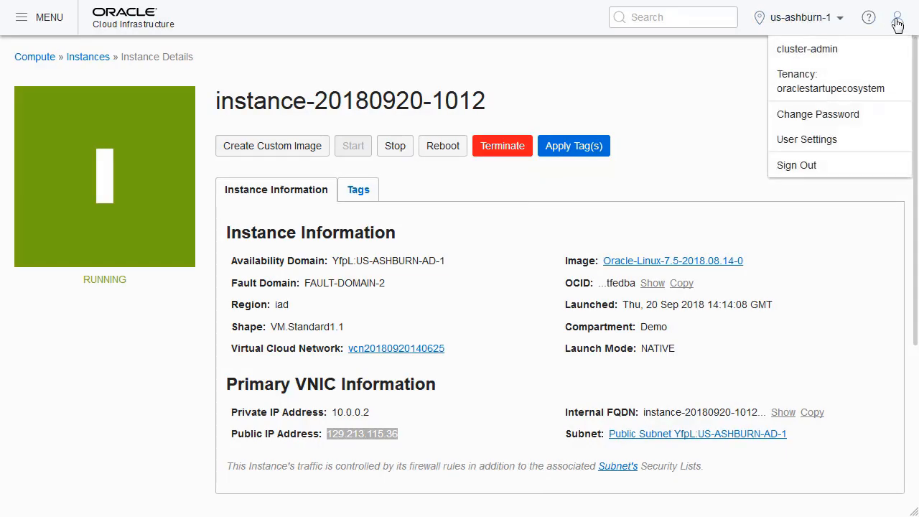
click(810, 139)
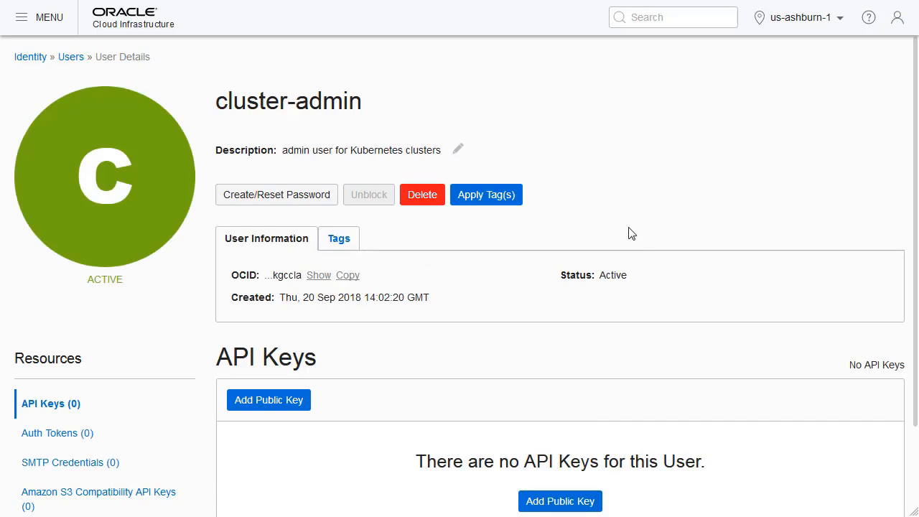
click(319, 276)
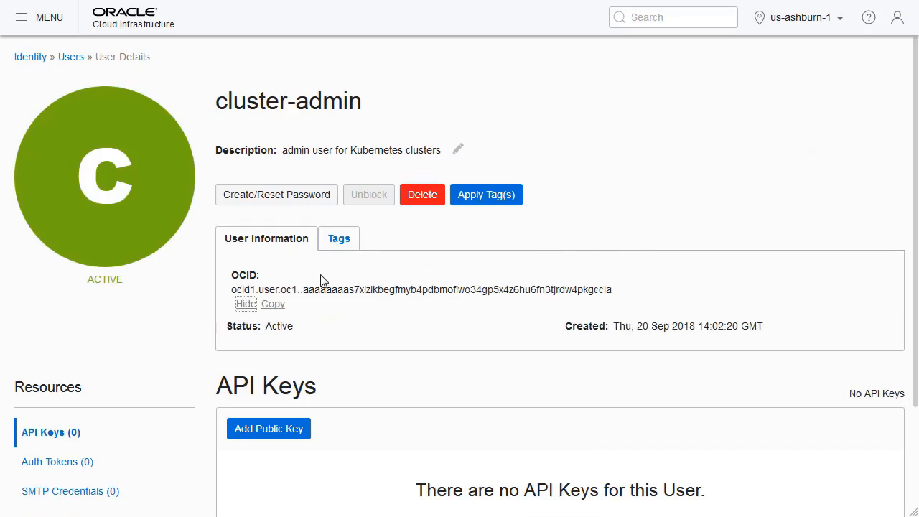
click(273, 304)
Open the Identity compartments list and reveal and copy the tenancy OCID of the oraclestartupecosystem (root) compartment.
click(31, 59)
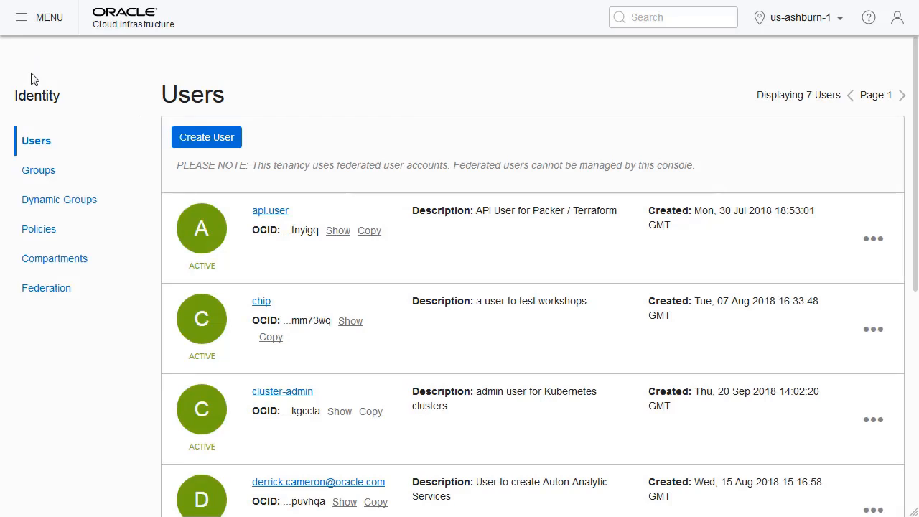
click(60, 260)
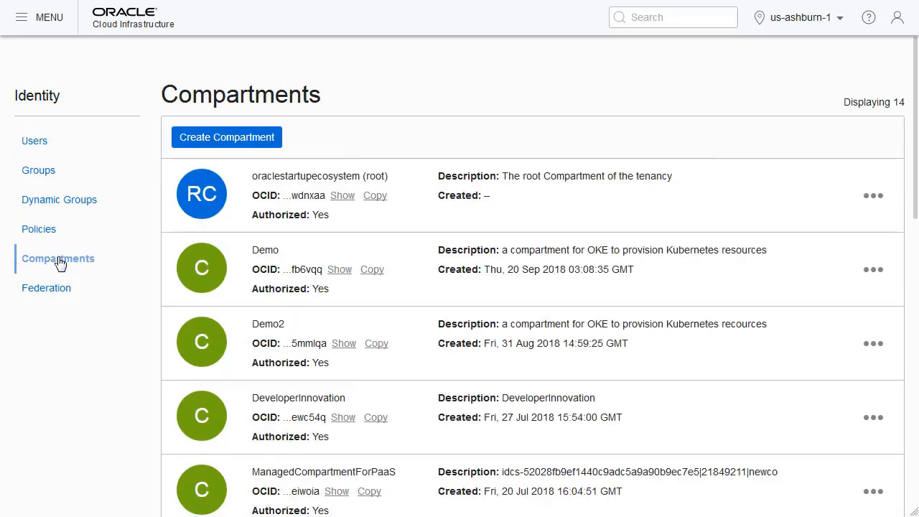
click(342, 197)
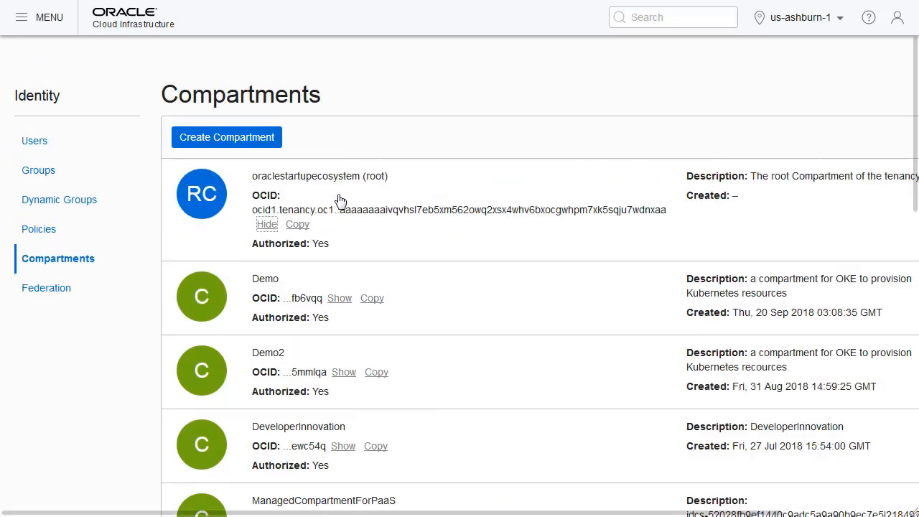
click(298, 225)
click(827, 22)
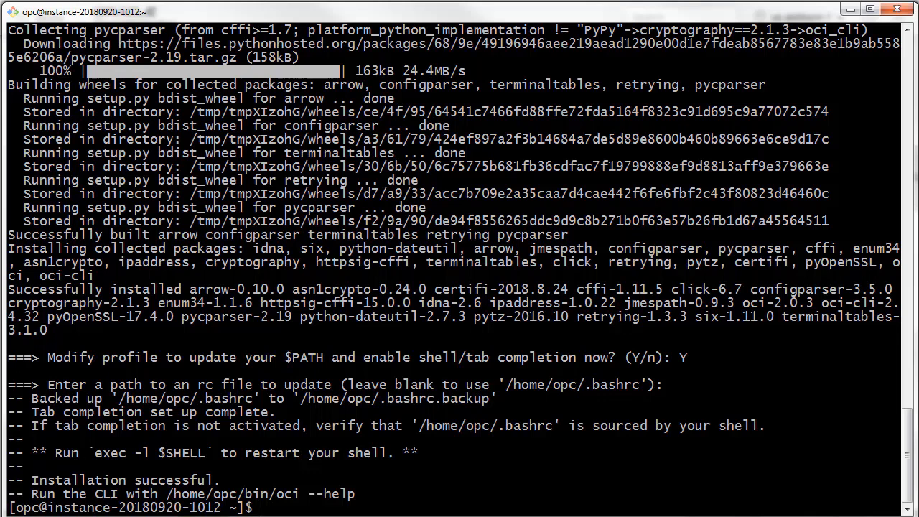
In the Git Bash terminal, clear the screen and run oci setup config, accepting the default config location /home/opc/.oci/config.
text(clear)
key(Return)
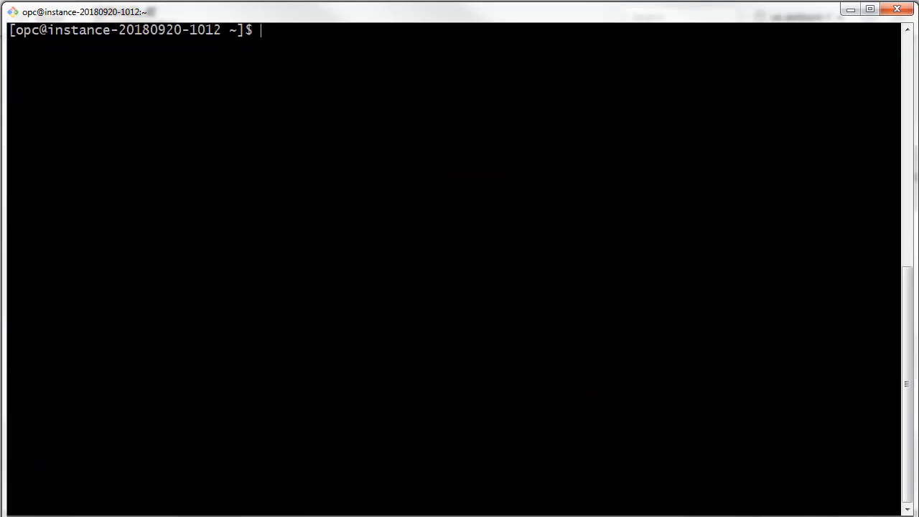
text(oci setup co)
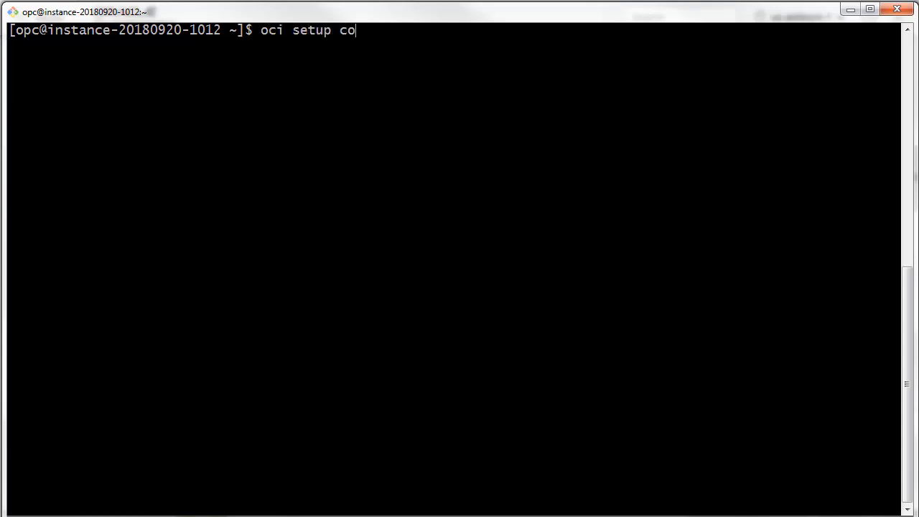
text(nfig)
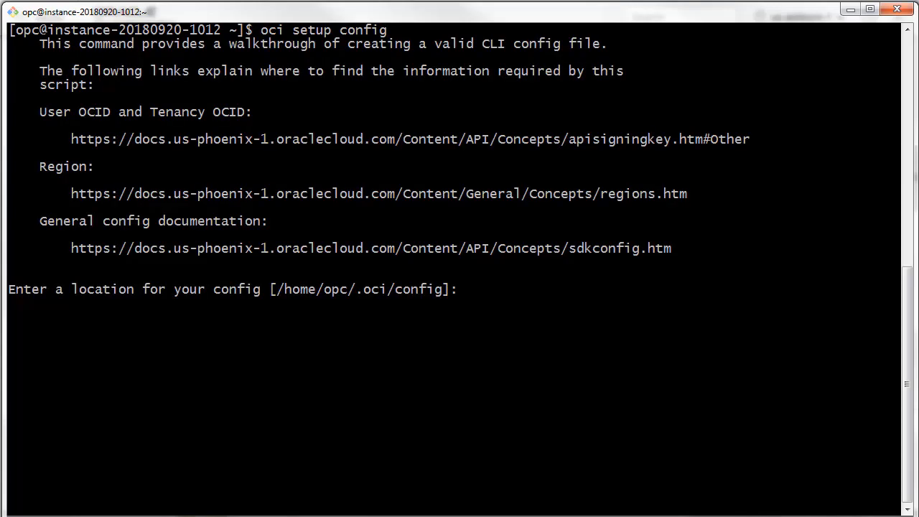
key(Return)
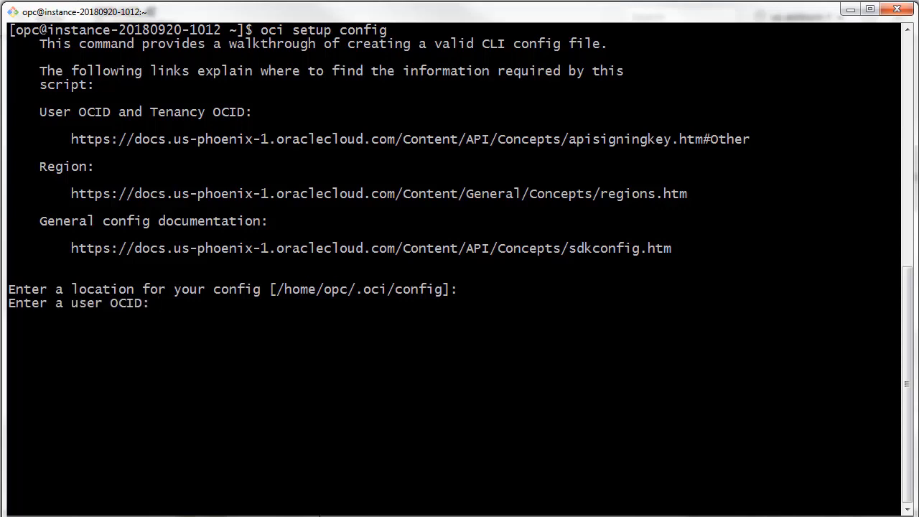
Paste the user OCID and the tenancy OCID at their prompts in the OCI CLI setup.
right_click(171, 302)
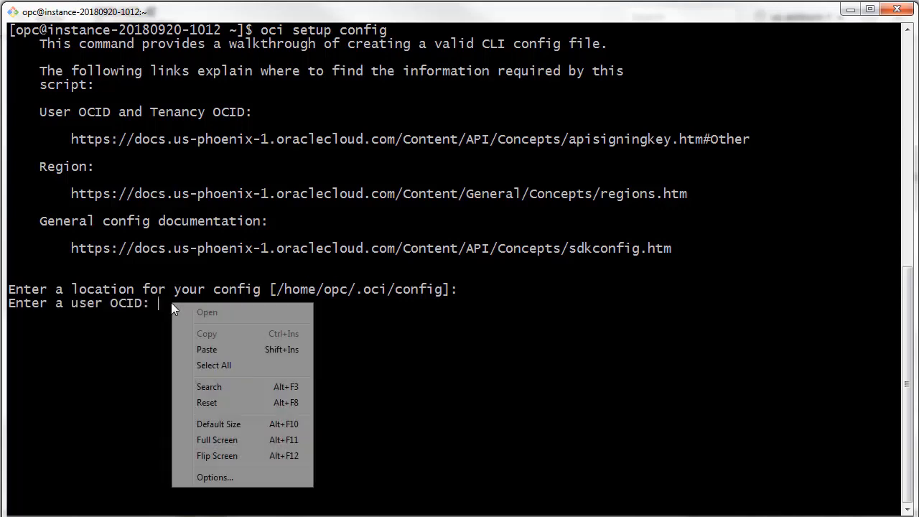
click(214, 350)
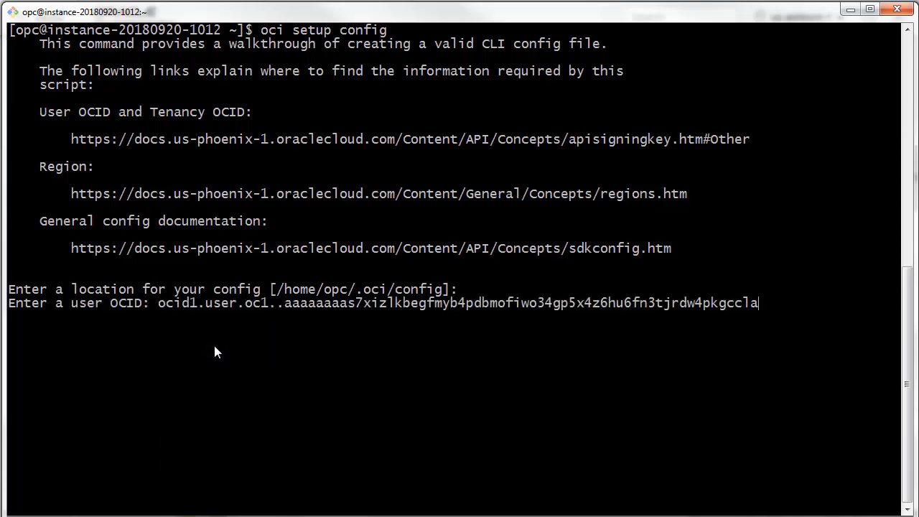
key(Return)
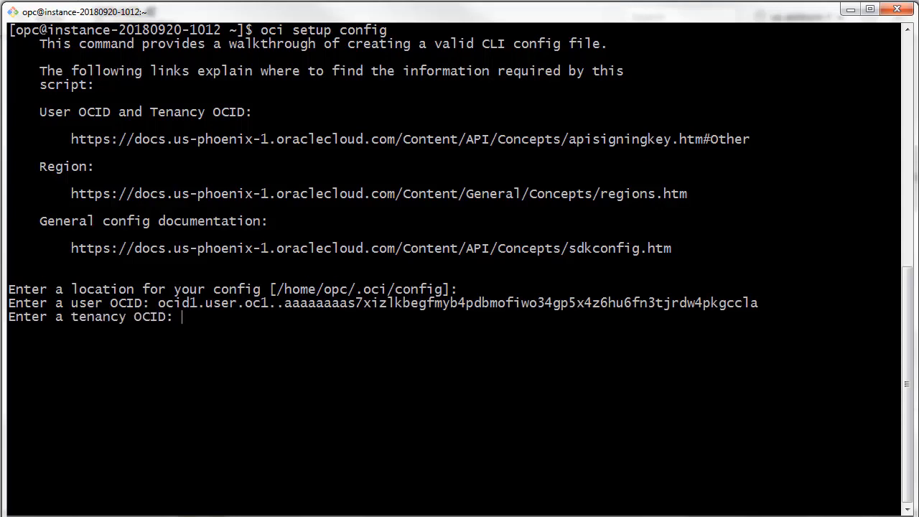
right_click(188, 316)
click(224, 362)
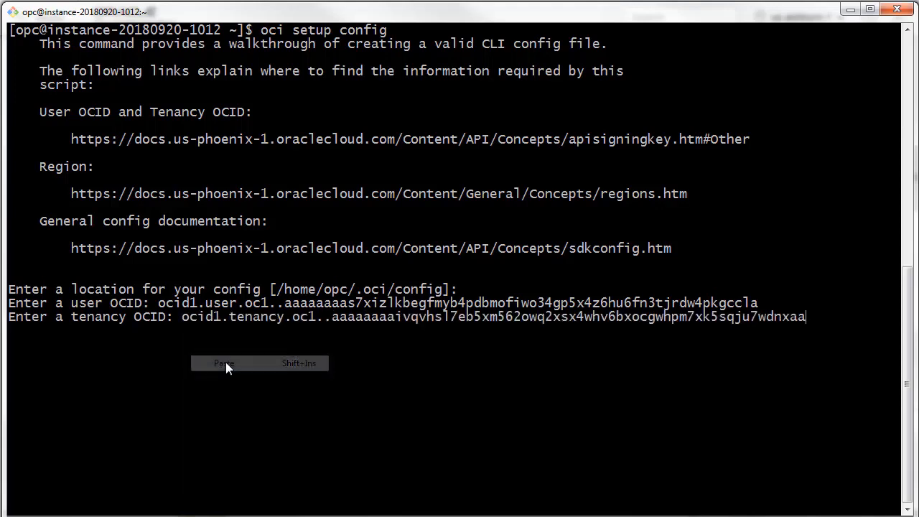
key(Return)
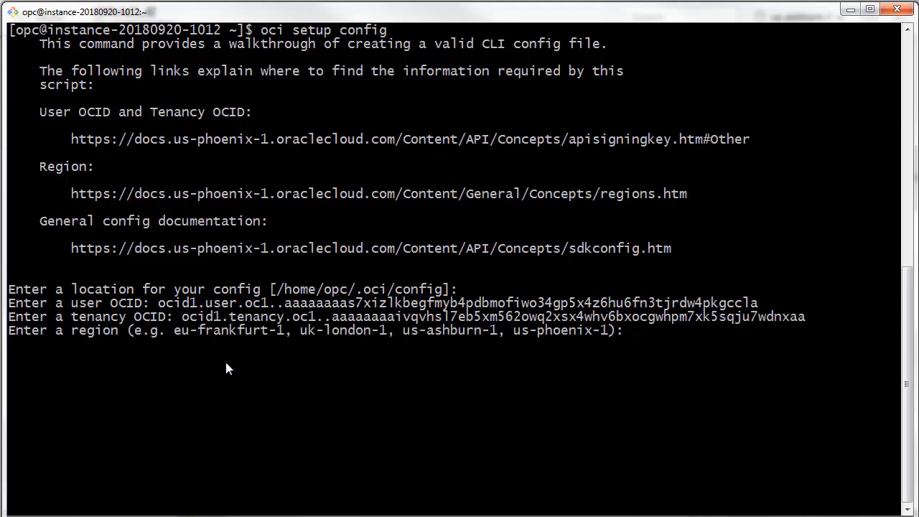
Set the region in the OCI CLI setup to us-ashburn-1.
text(us-ashburn-1)
key(Return)
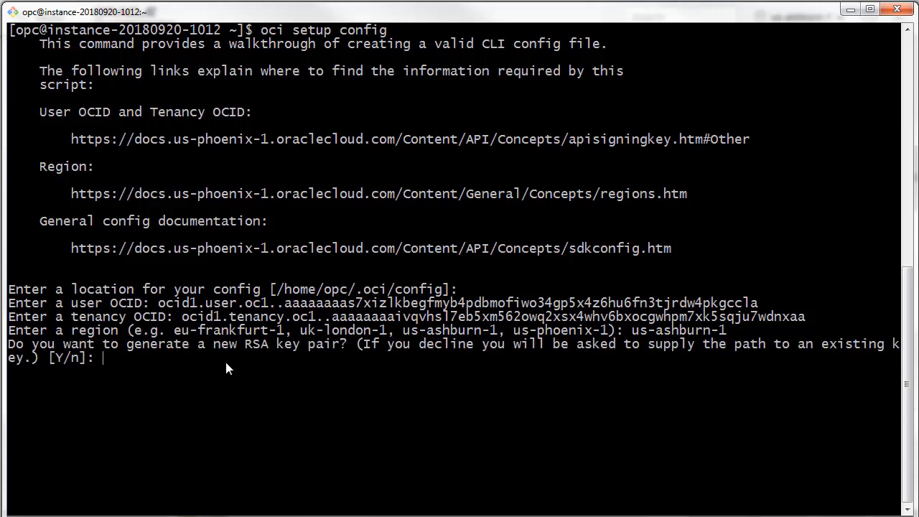
Generate a new RSA key pair (Y) with the default directory /home/opc/.oci, the default name oci_api_key and an empty passphrase.
text(Y)
key(Return)
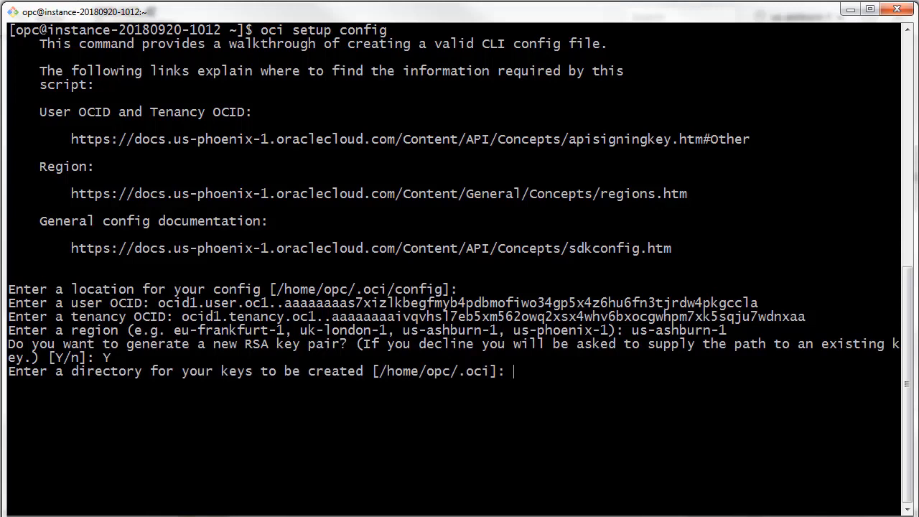
key(Return)
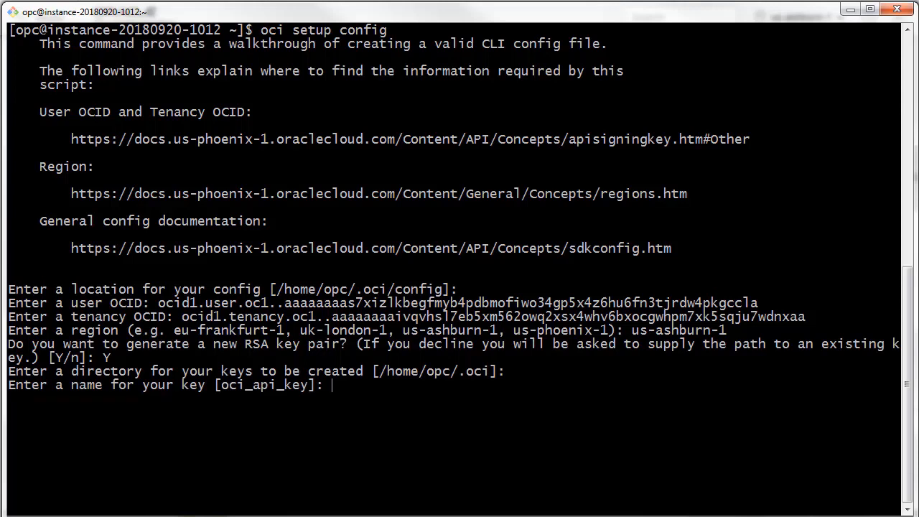
key(Return)
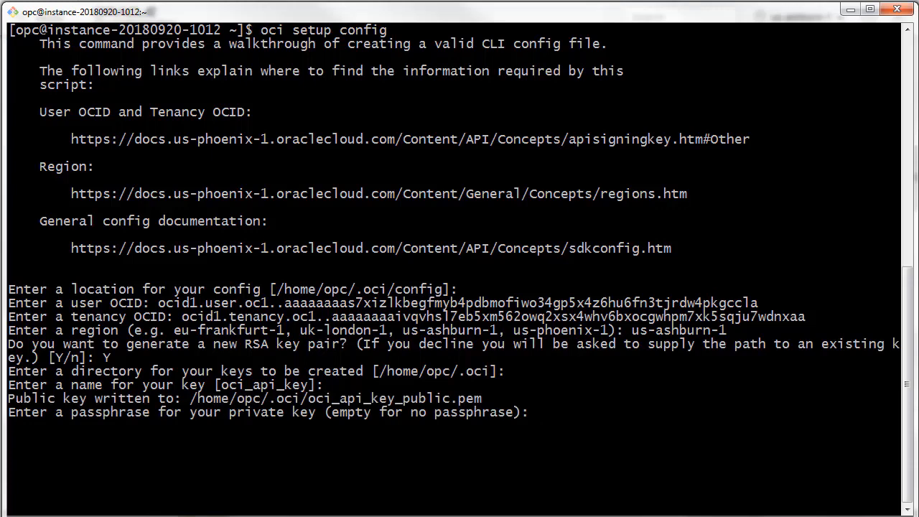
key(Return)
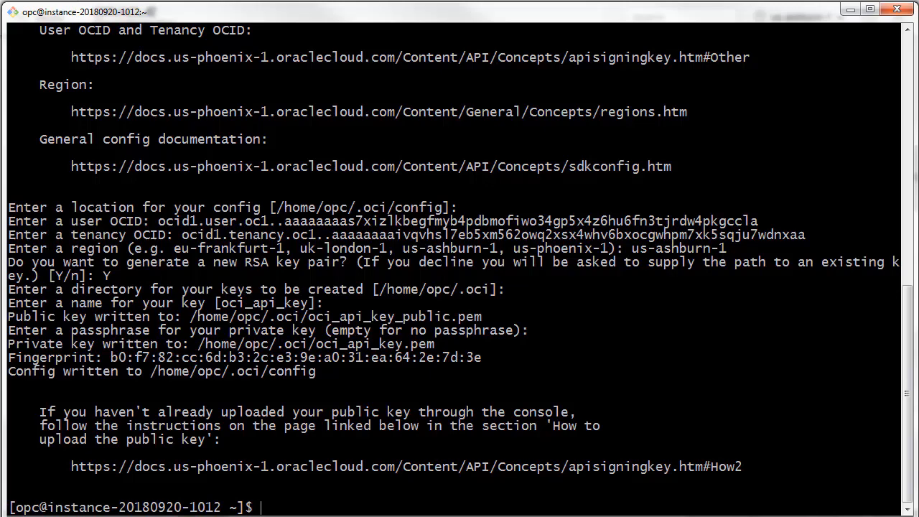
Display the public key with cat /home/opc/.oci/oci_api_key_public.pem and copy it including its BEGIN and END lines.
right_click(324, 307)
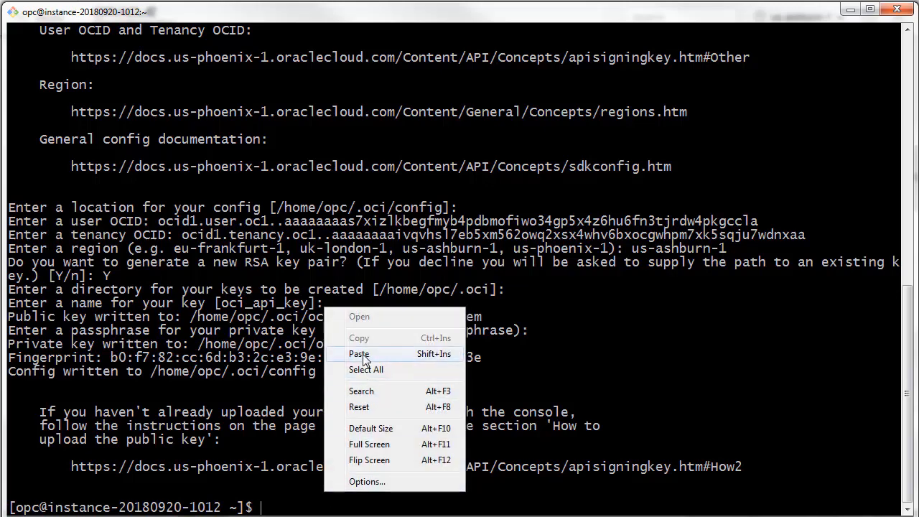
click(359, 354)
key(Return)
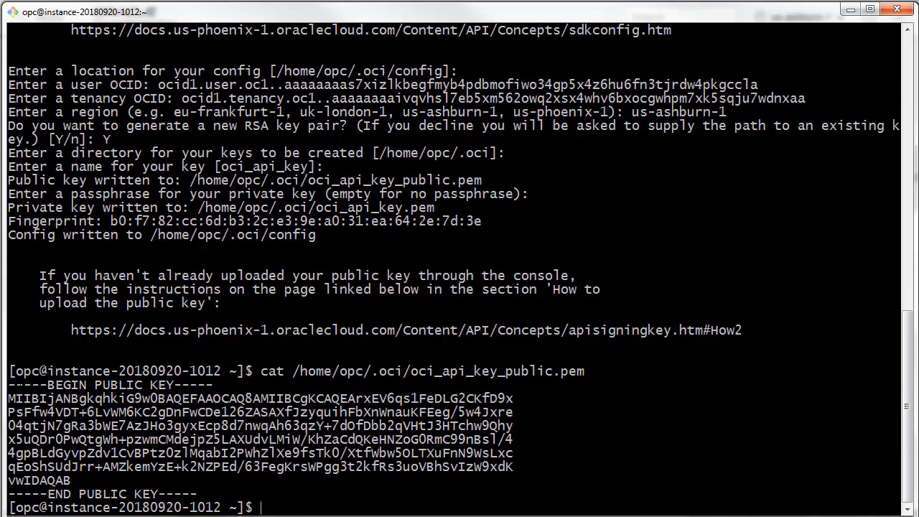
drag(8, 385, 203, 490)
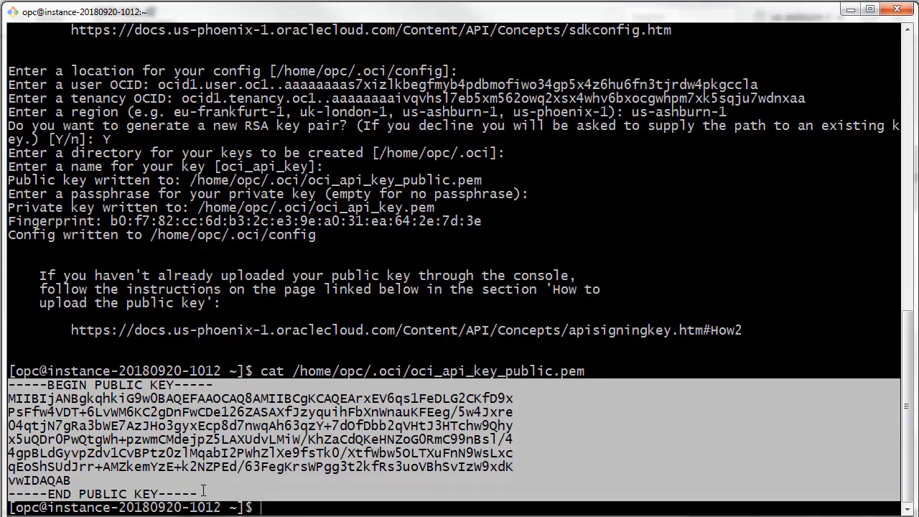
right_click(187, 442)
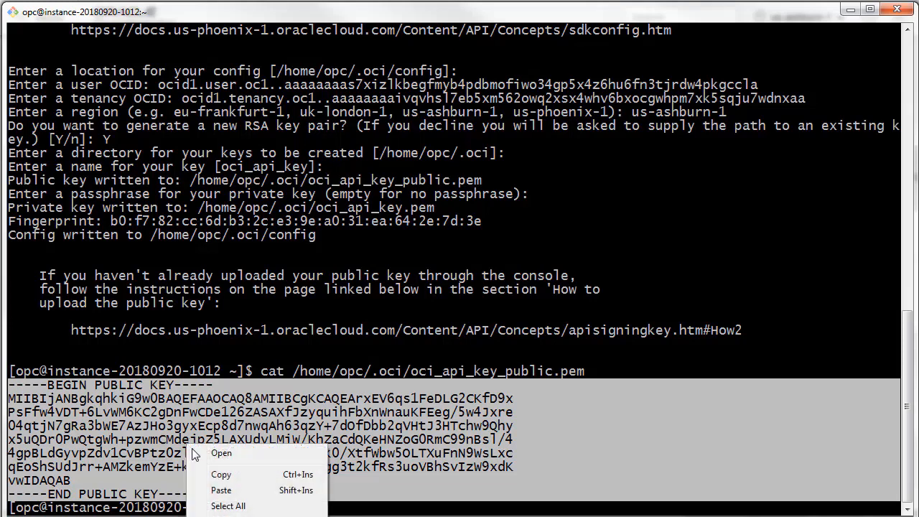
click(222, 475)
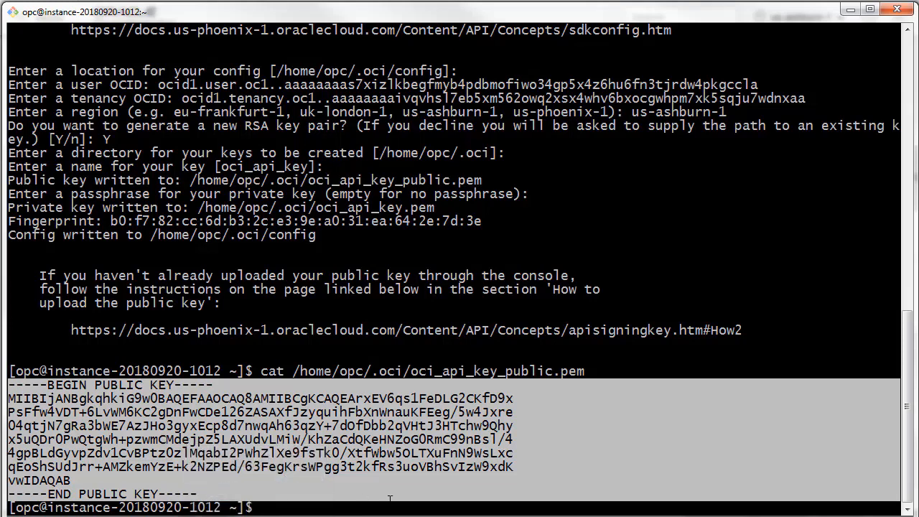
click(463, 500)
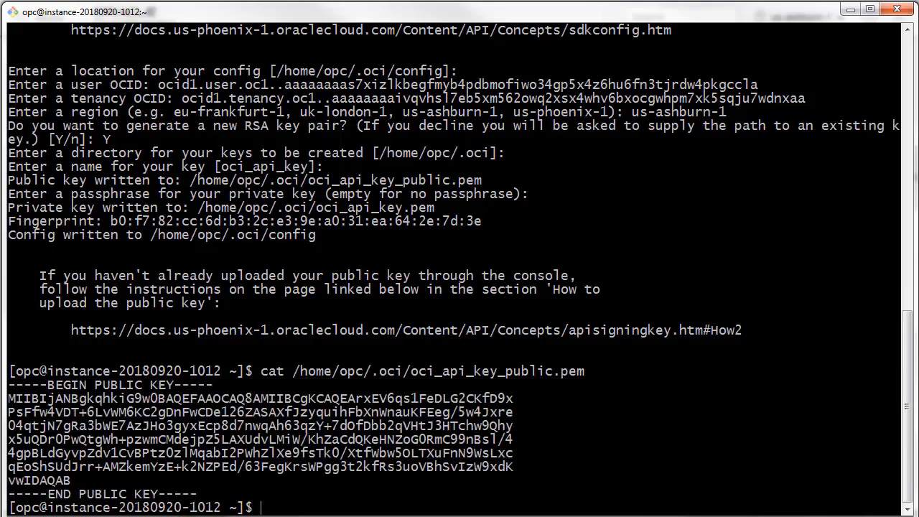
Return to the Oracle Cloud console and open the API Keys section of the cluster-admin user settings.
click(850, 10)
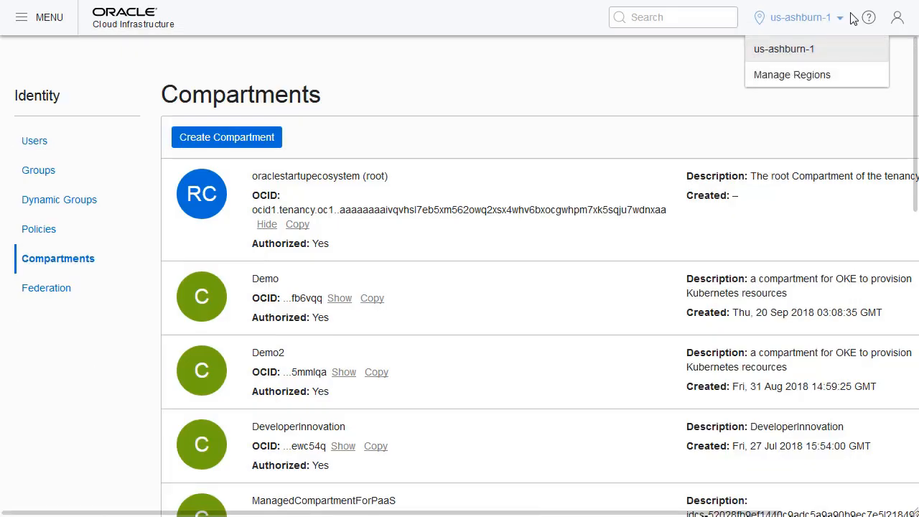
mouse_move(903, 29)
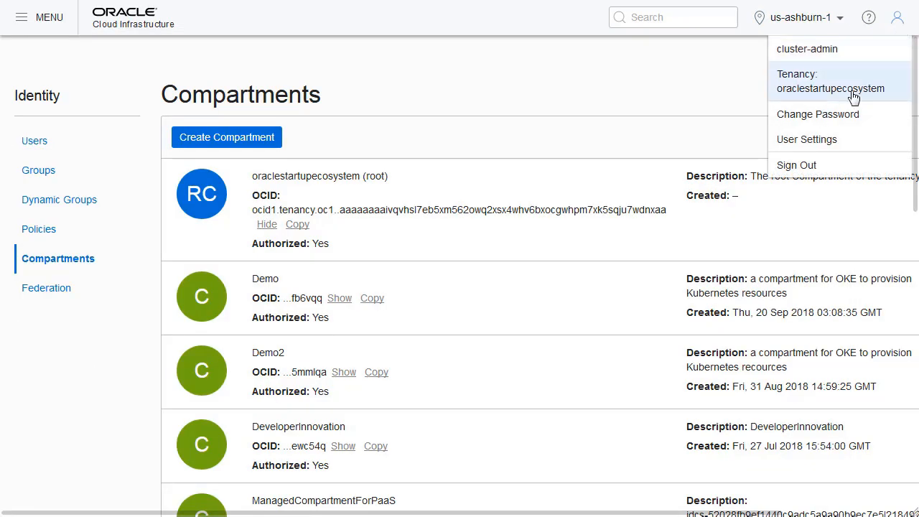
click(827, 143)
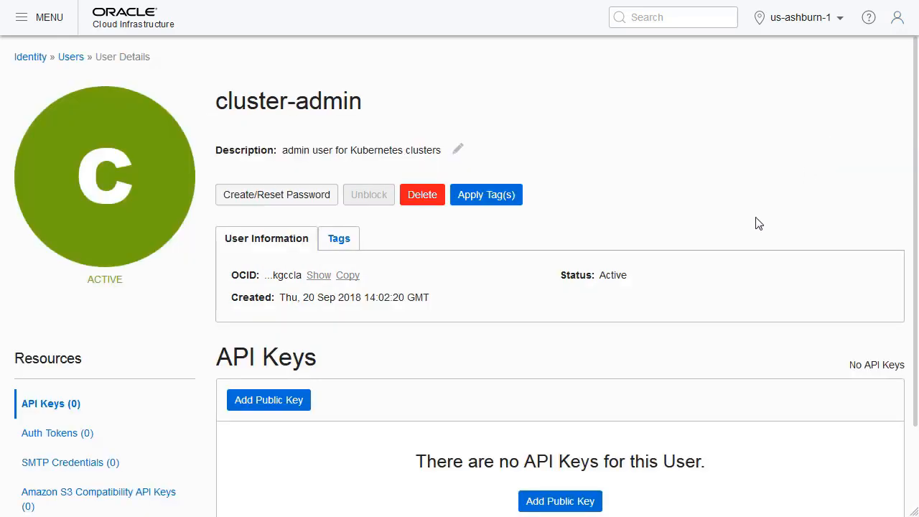
scroll(597, 244, down, 3)
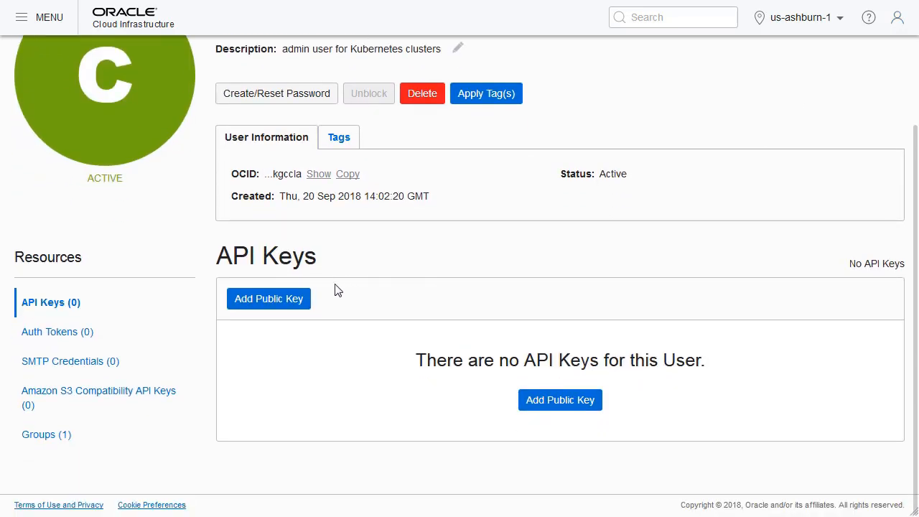
Add an API key to the cluster-admin user by pasting the copied PEM public key.
click(279, 301)
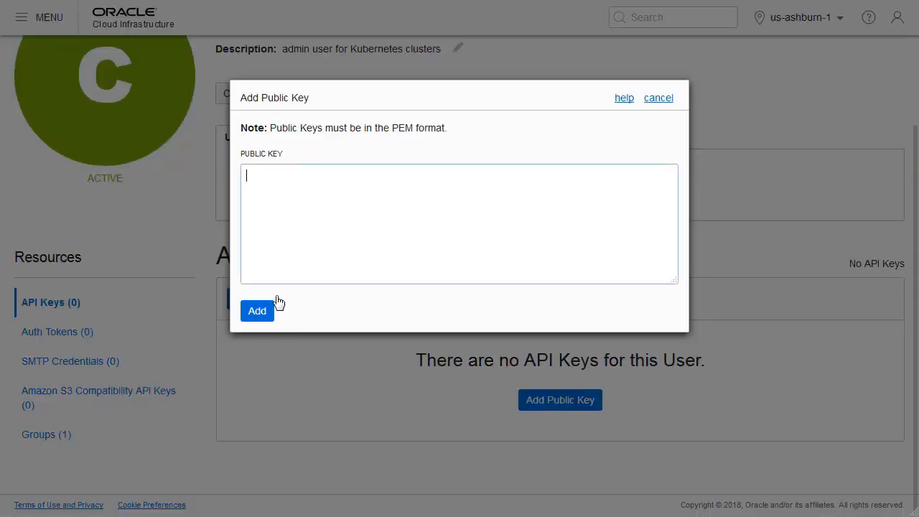
right_click(262, 173)
click(310, 239)
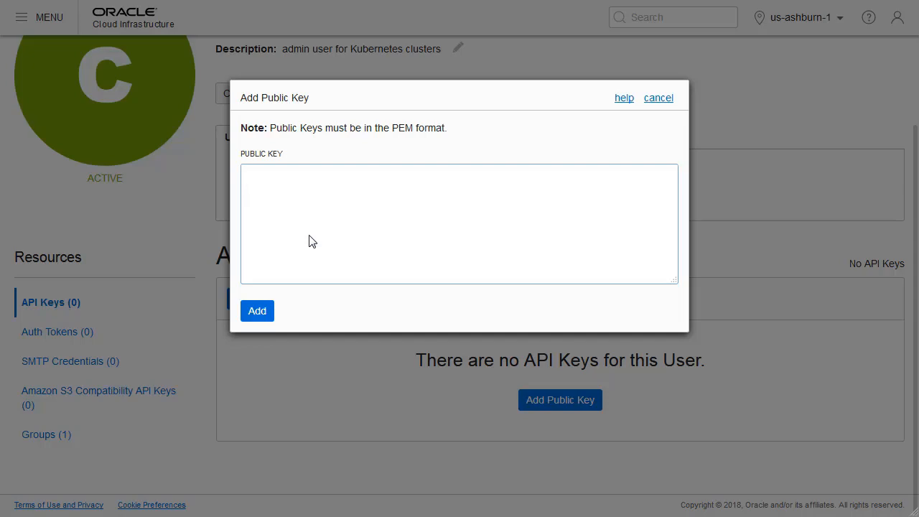
scroll(470, 225, up, 1)
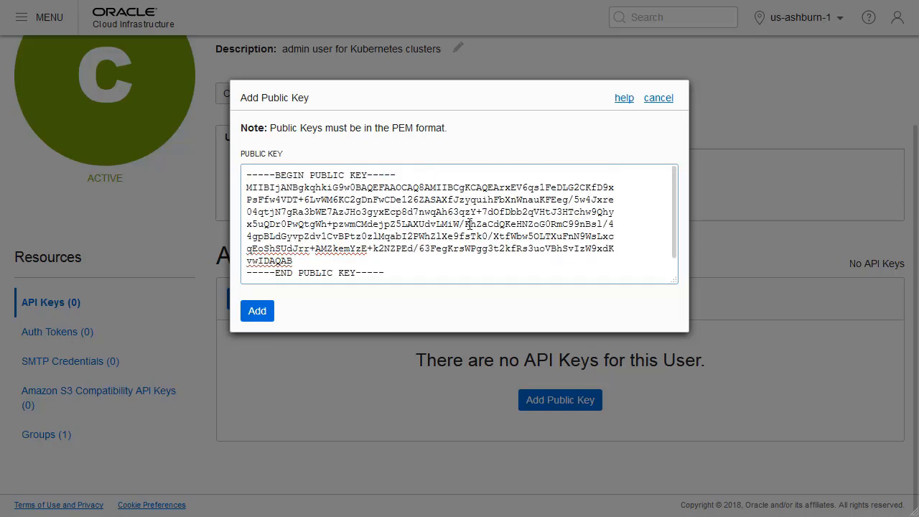
click(257, 311)
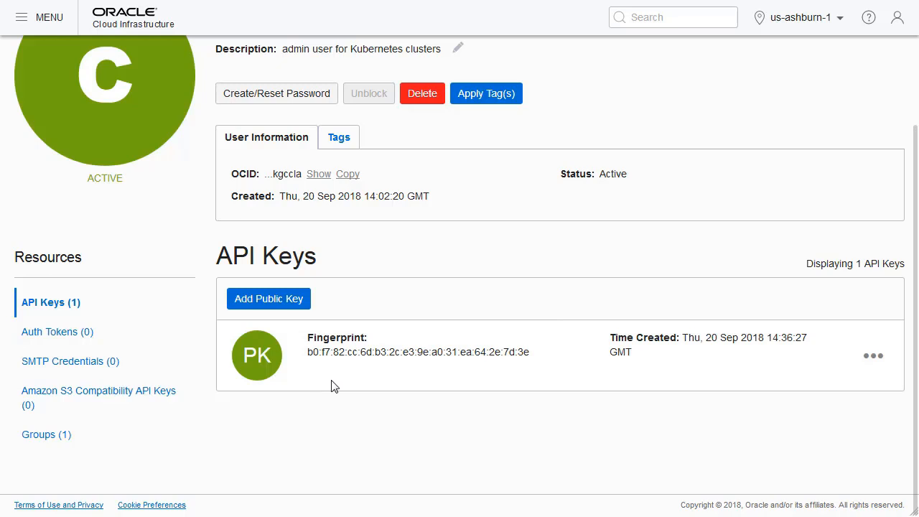
scroll(686, 109, up, 1)
scroll(685, 108, up, 2)
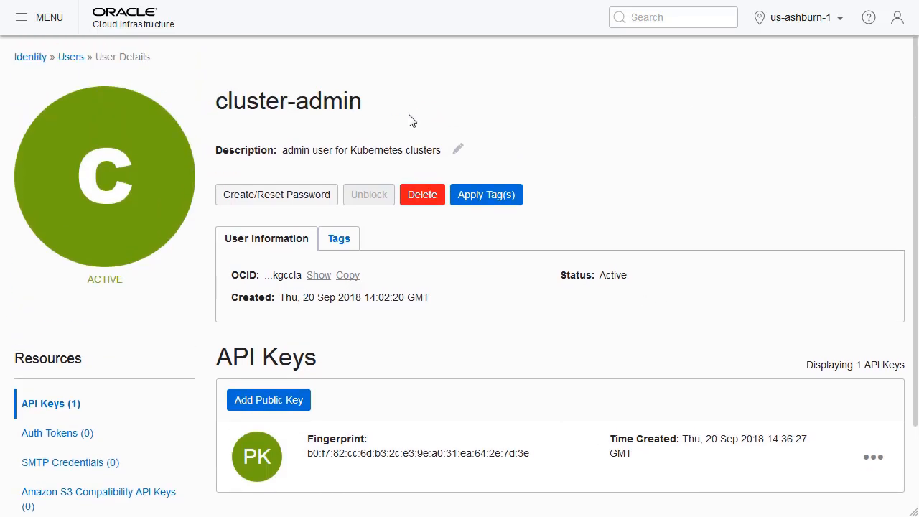
Open the managed-kubernetes cluster under Container Clusters (OKE) and show its kubeconfig access instructions.
click(21, 21)
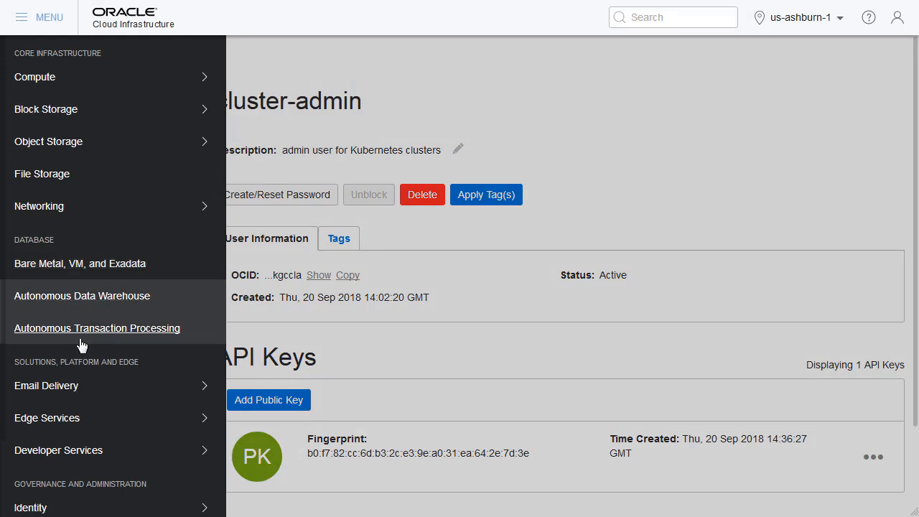
mouse_move(120, 456)
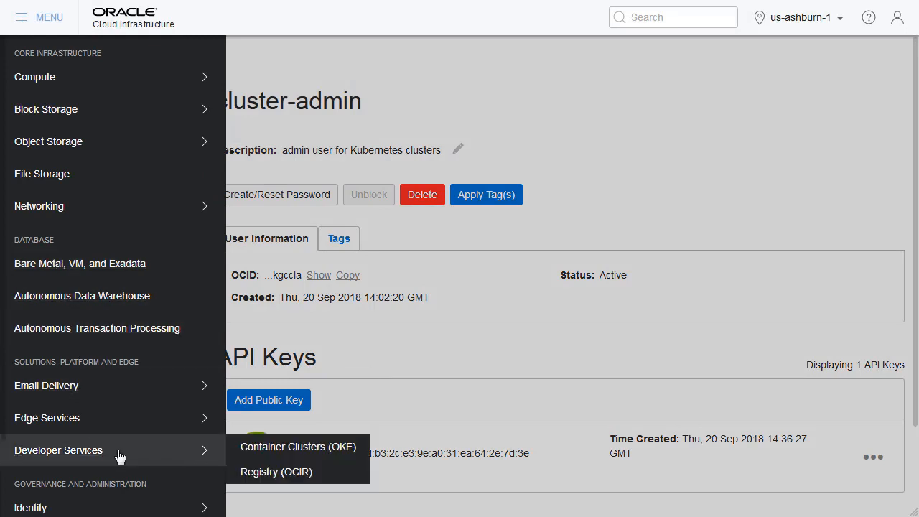
click(307, 448)
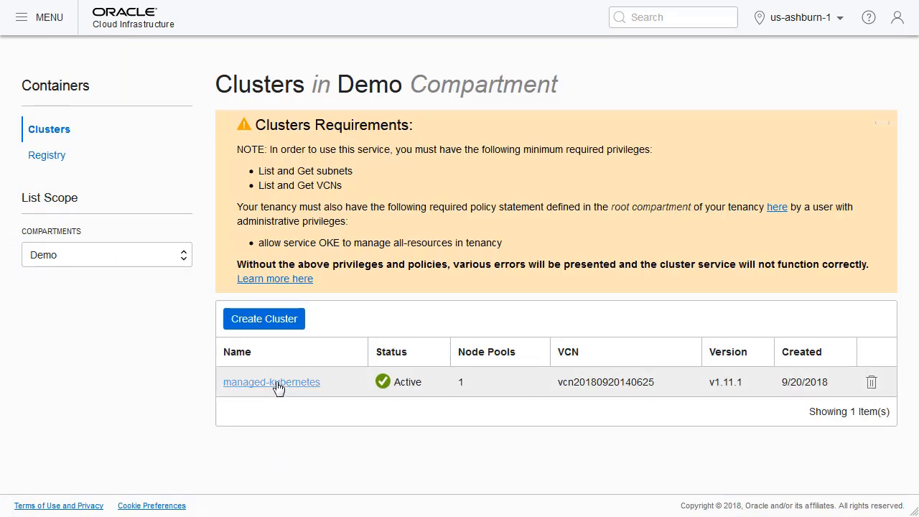
click(278, 384)
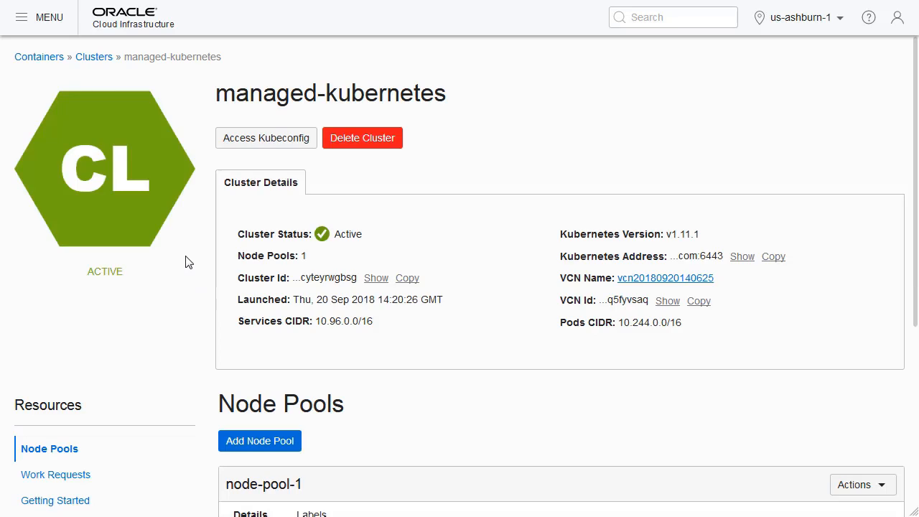
click(259, 145)
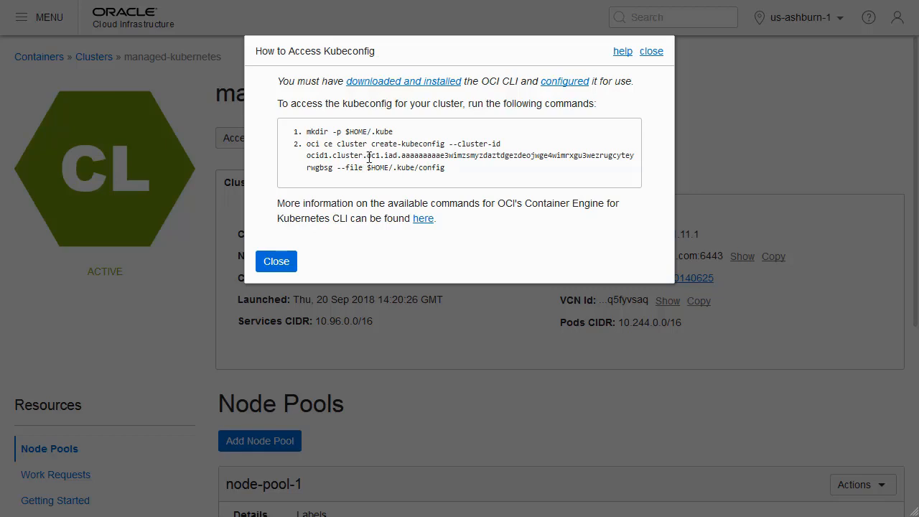
Copy the mkdir command from the kubeconfig instructions, switch to the compute instance's terminal and clear its screen.
drag(308, 131, 397, 135)
right_click(385, 134)
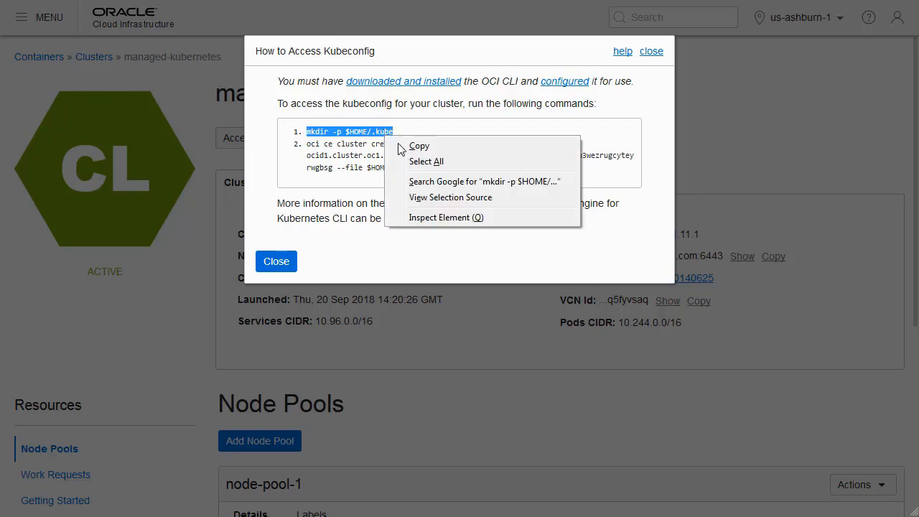
click(419, 147)
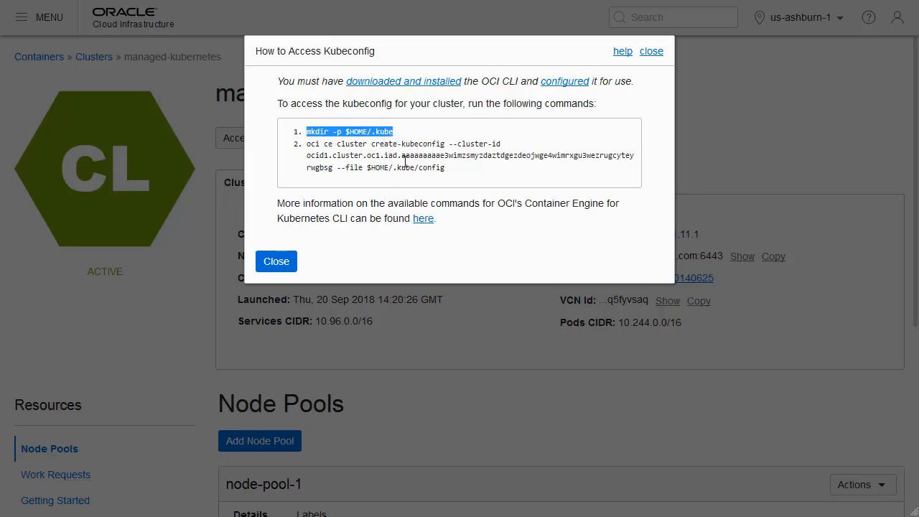
key(alt+Tab)
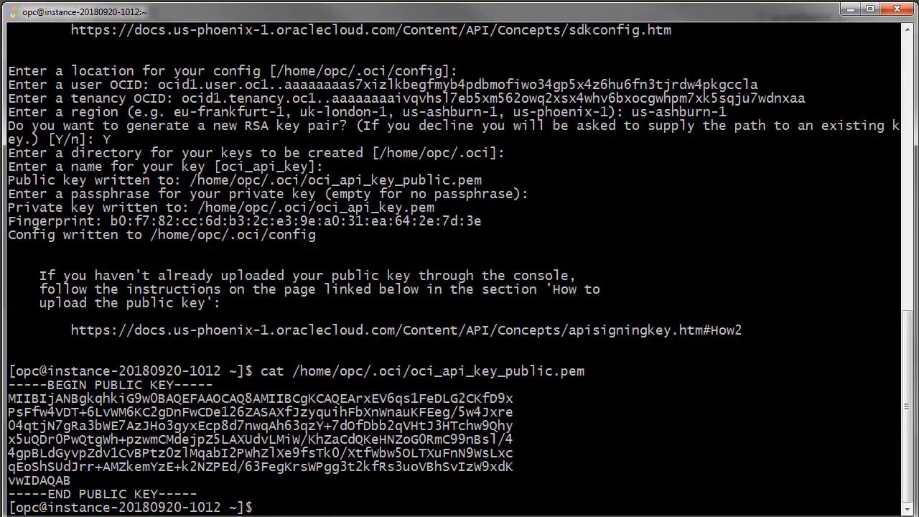
text(clear)
key(Return)
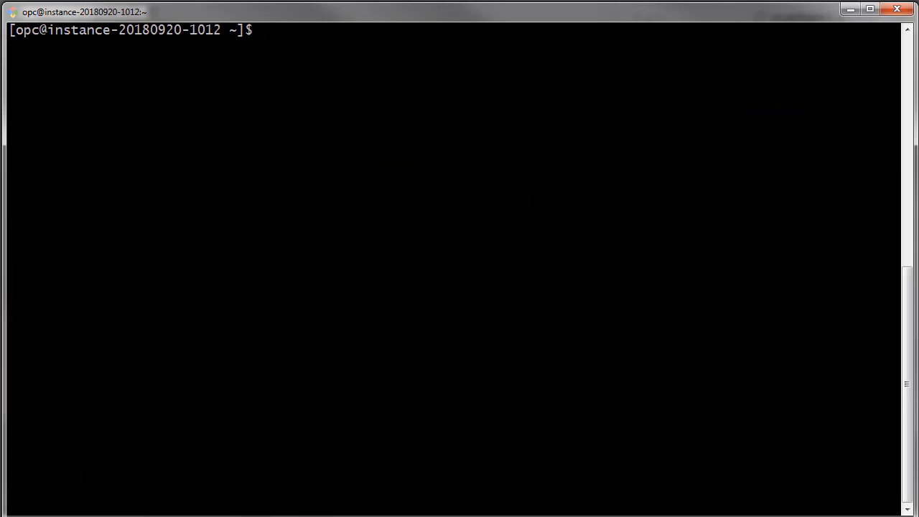
Create the kubeconfig directory on the instance with mkdir -p $HOME/.kube.
right_click(294, 34)
click(318, 77)
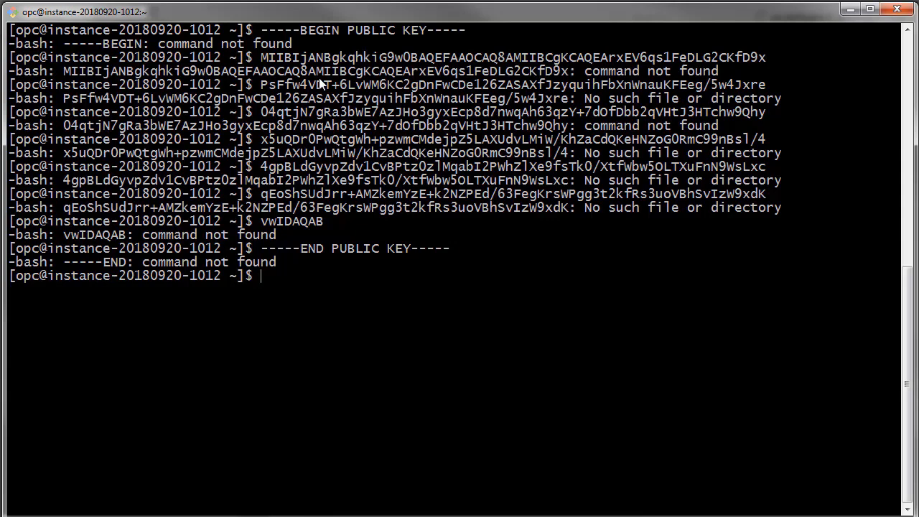
text(mkdir -p $HOME)
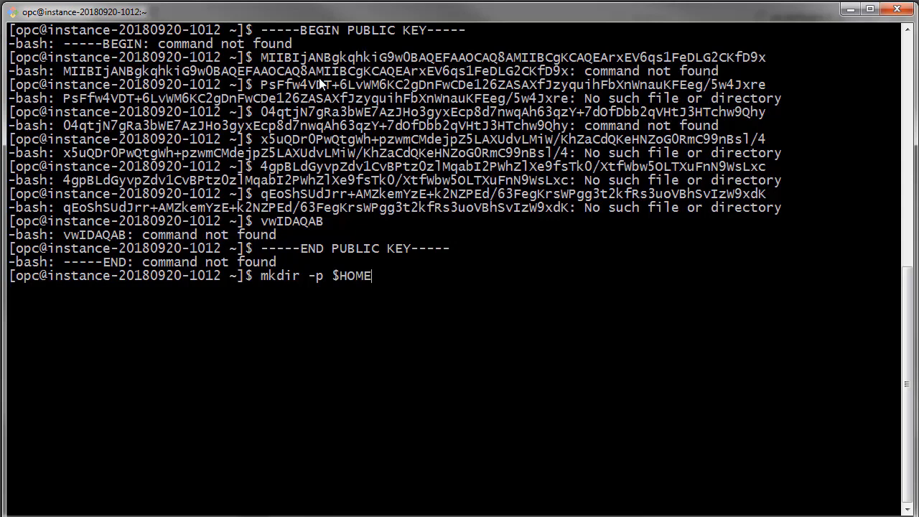
text(/.kube)
key(Return)
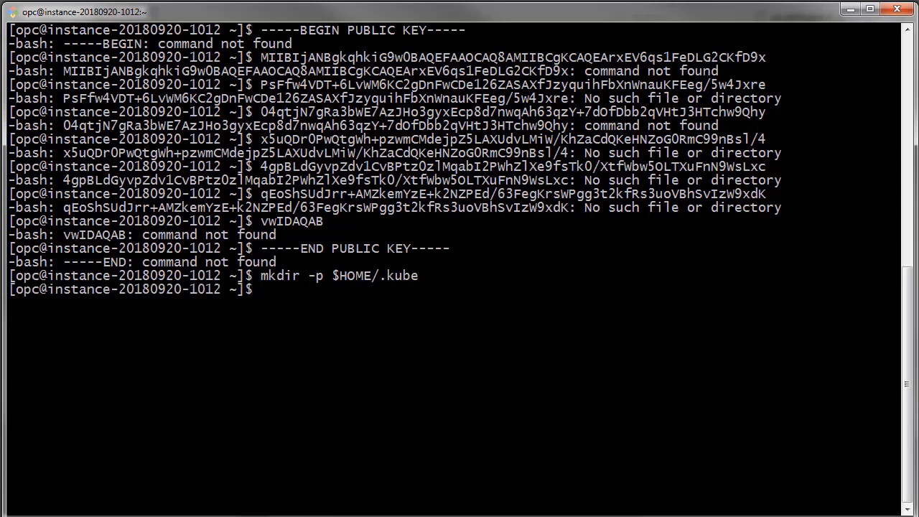
Copy the oci ce cluster create-kubeconfig command from the console instructions and run it on the instance, writing to $HOME/.kube/config.
click(851, 11)
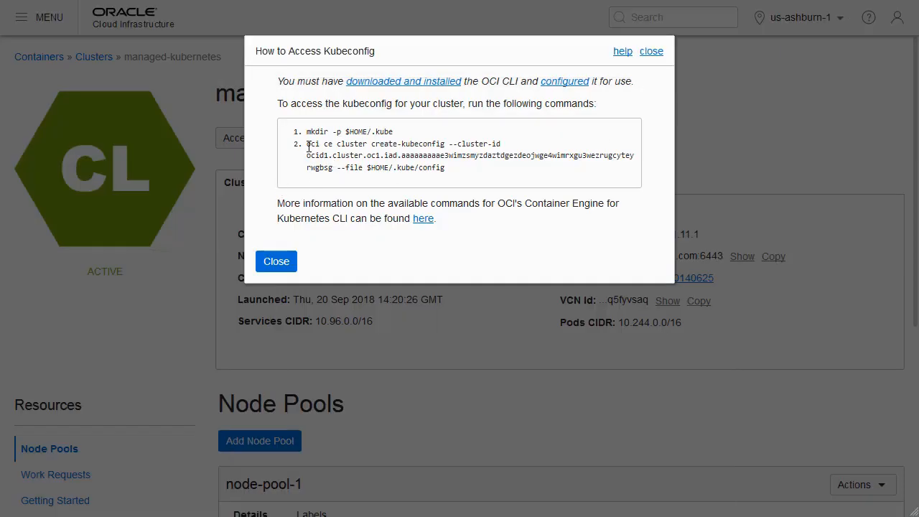
drag(309, 145, 445, 167)
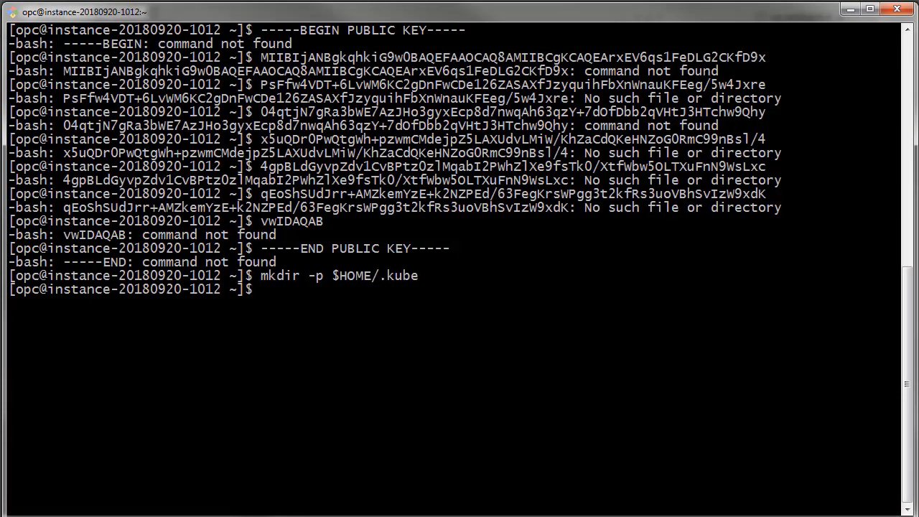
right_click(267, 285)
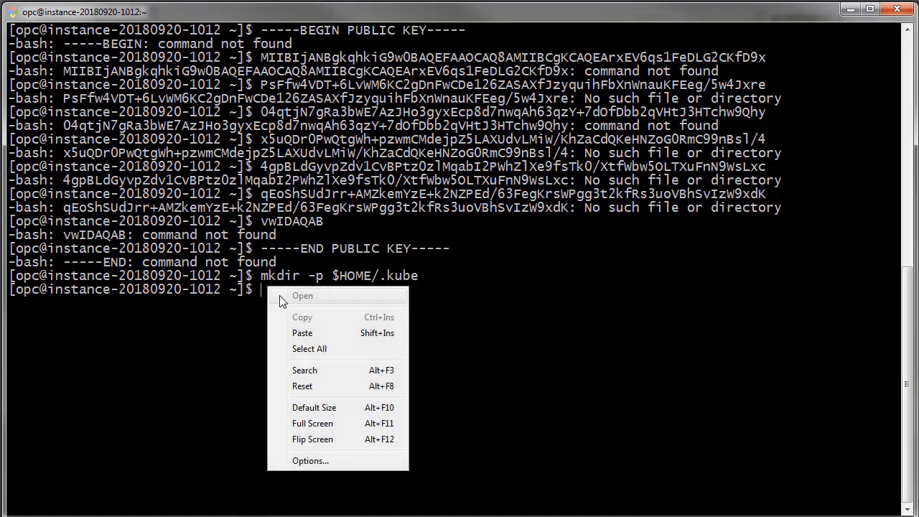
click(302, 335)
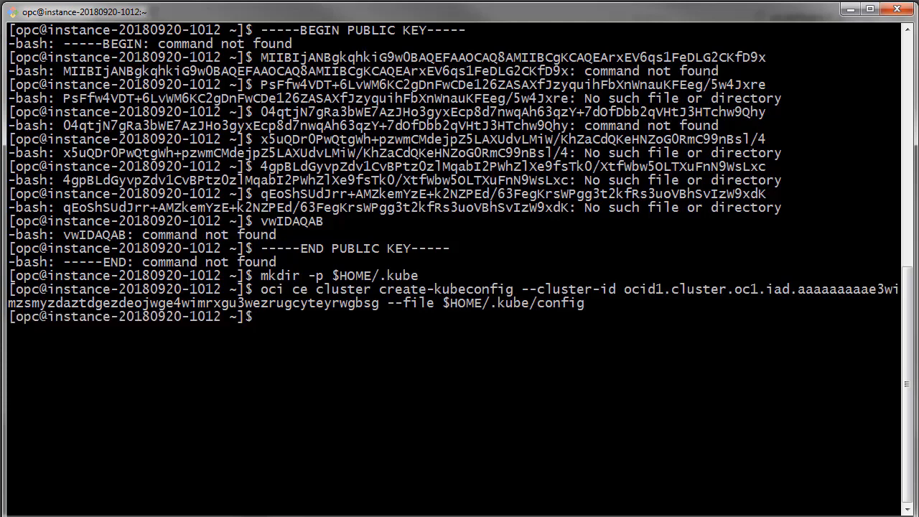
Display the kubeconfig with cat ~/.kube/config and copy its full contents from the apiVersion line to the end of the token.
right_click(281, 316)
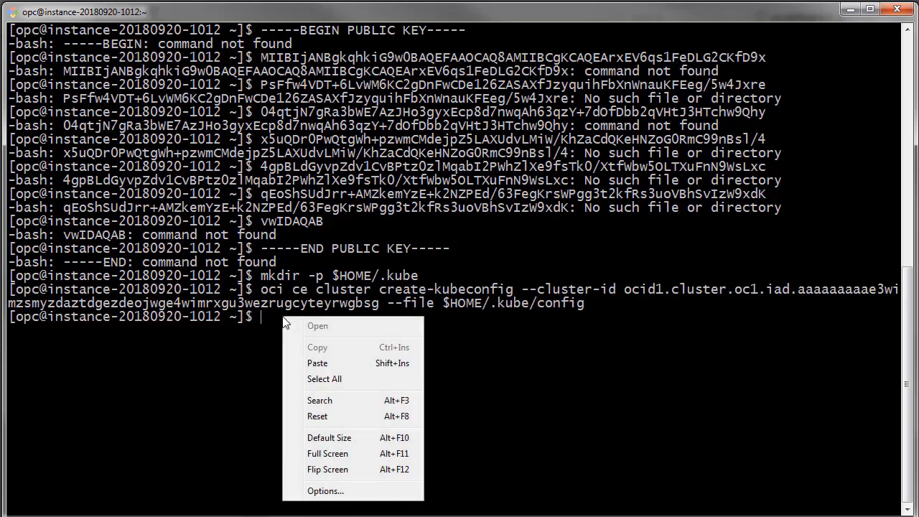
click(316, 362)
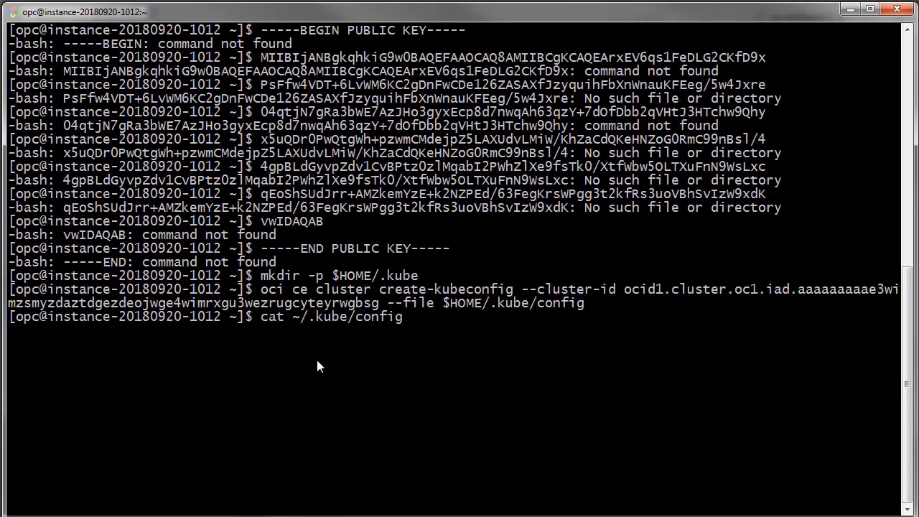
key(Return)
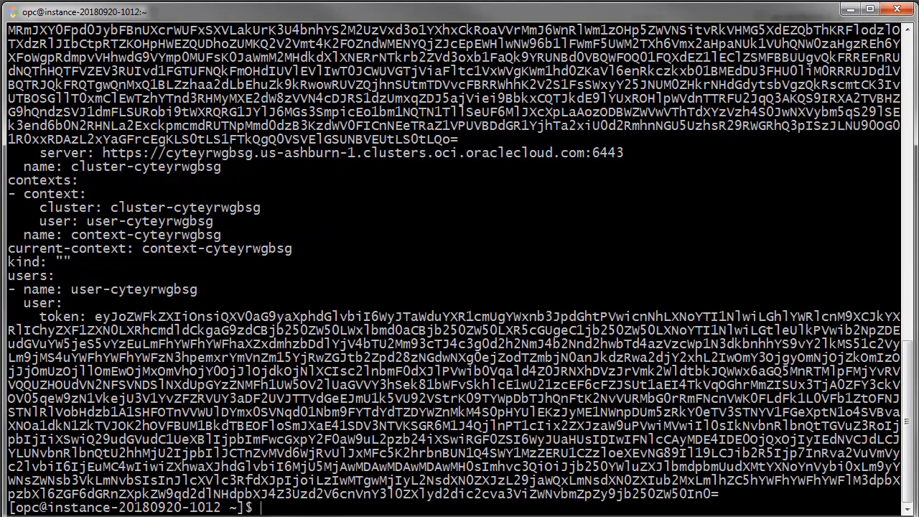
scroll(460, 266, up, 6)
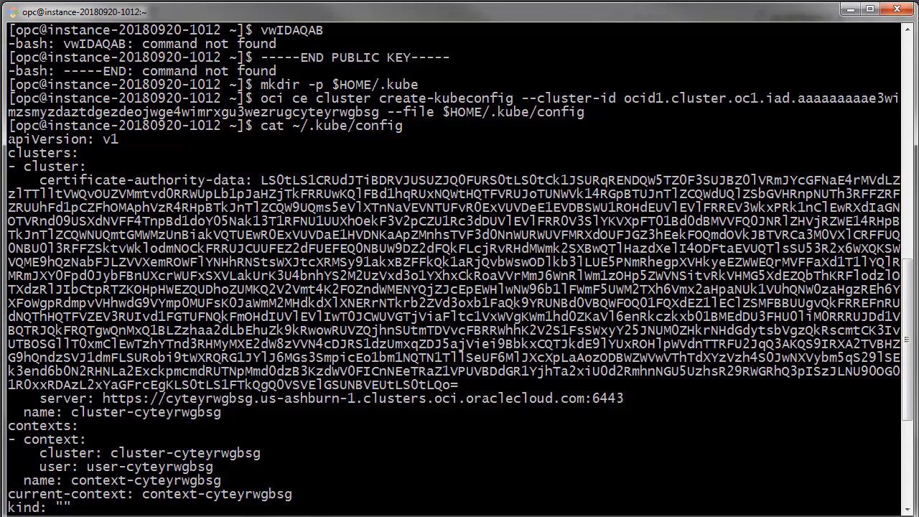
drag(9, 139, 718, 495)
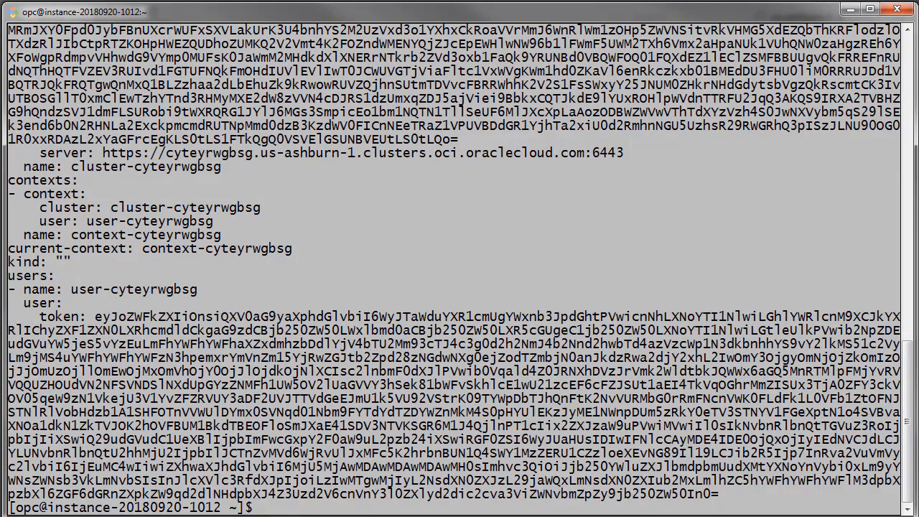
drag(342, 515, 722, 493)
right_click(346, 340)
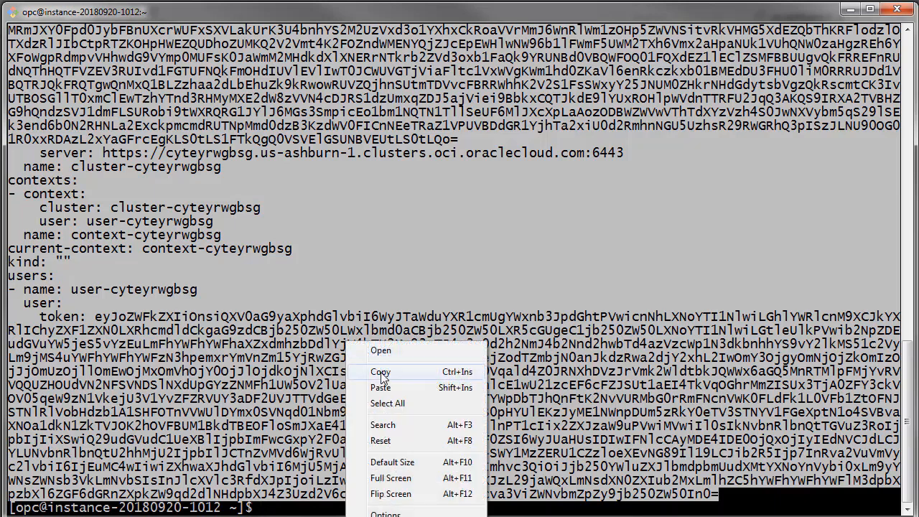
click(382, 371)
Switch to Notepad and paste the copied kubeconfig, including the user token, into the empty kubconfig.txt file.
click(850, 10)
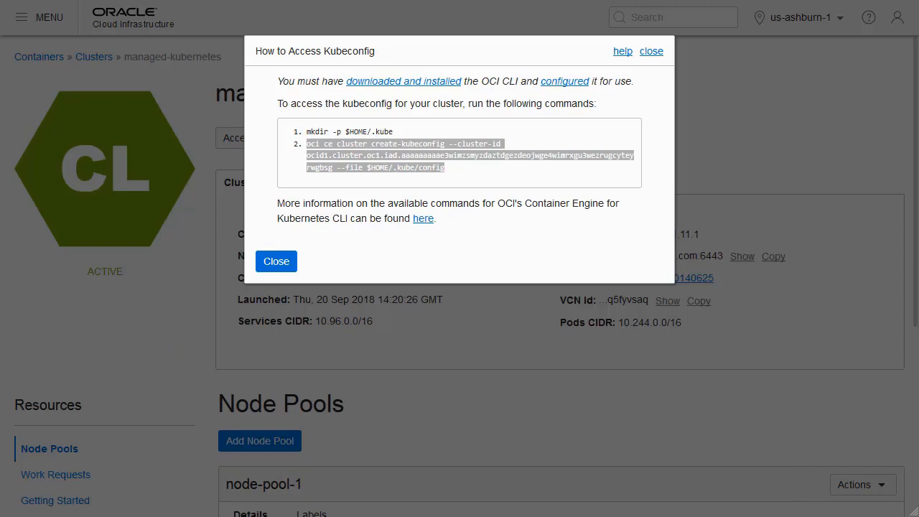
key(alt+Tab)
right_click(31, 50)
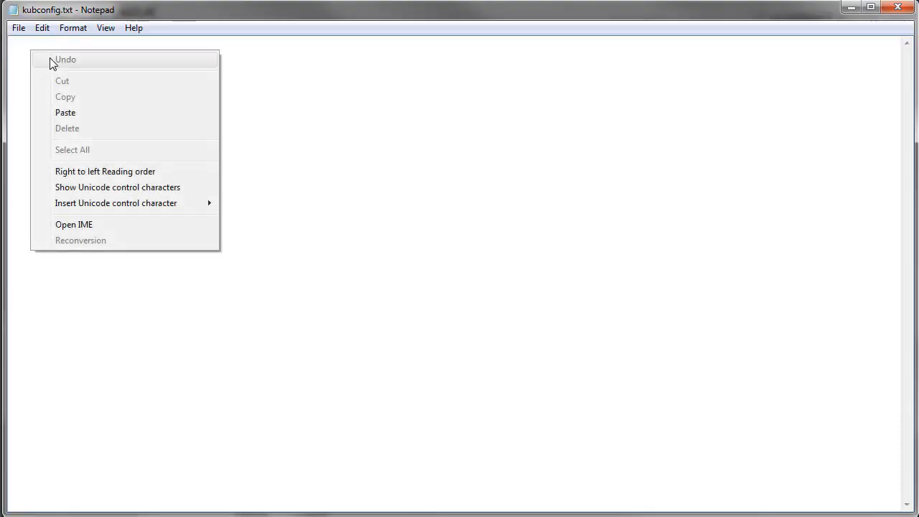
click(71, 113)
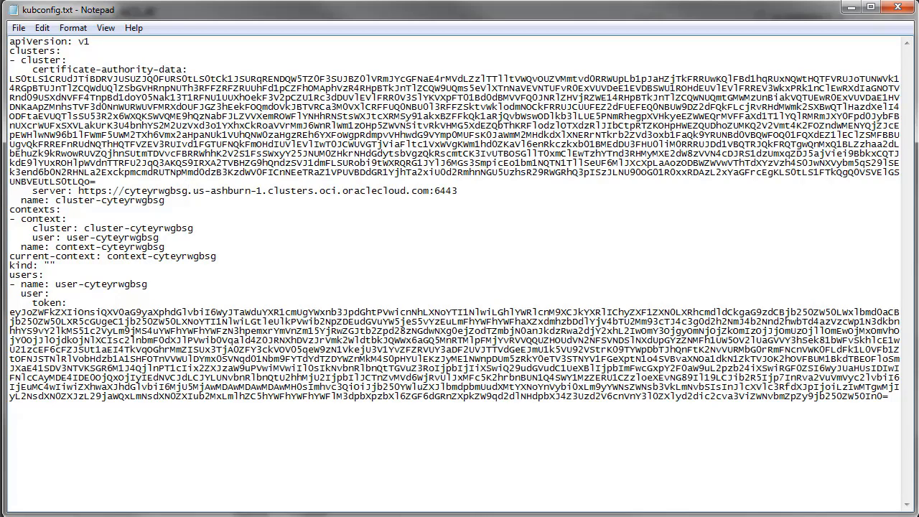
click(853, 7)
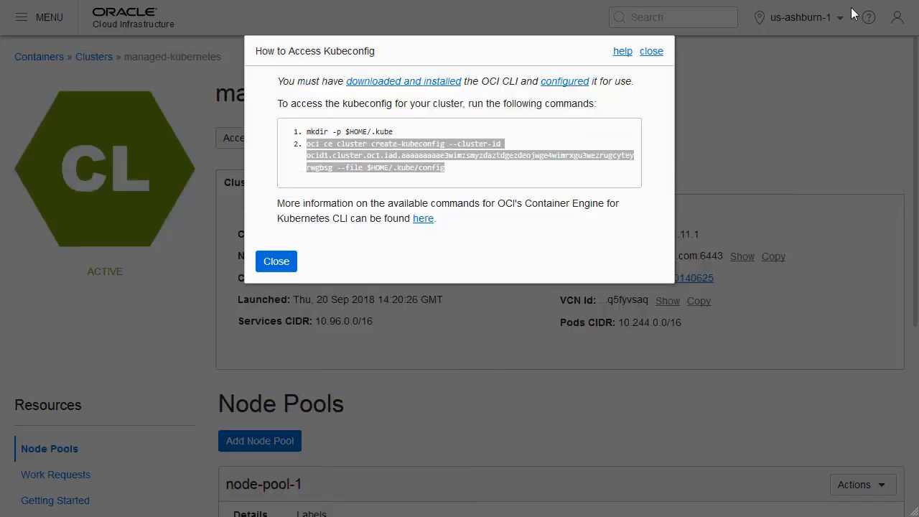
Close the kubeconfig instructions, switch to the local MINGW64 terminal and change to the container-workshop directory.
click(276, 262)
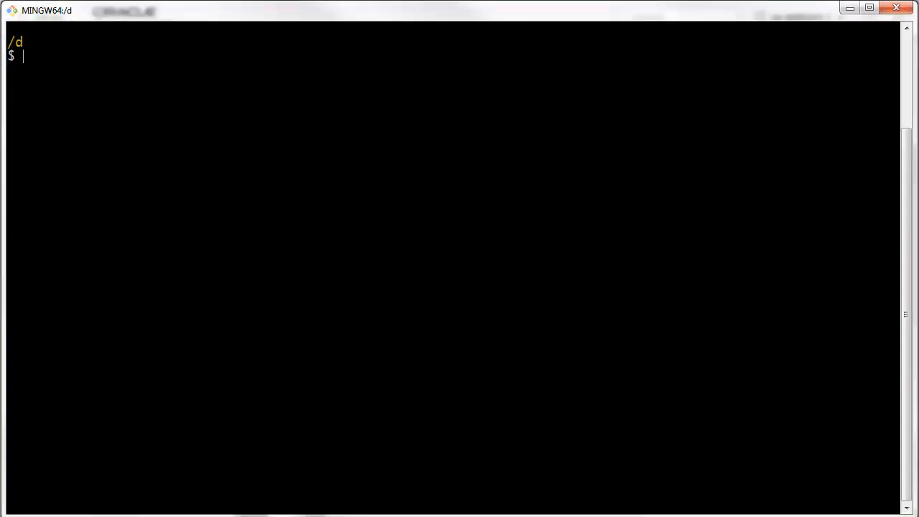
text(cd contai)
key(Tab)
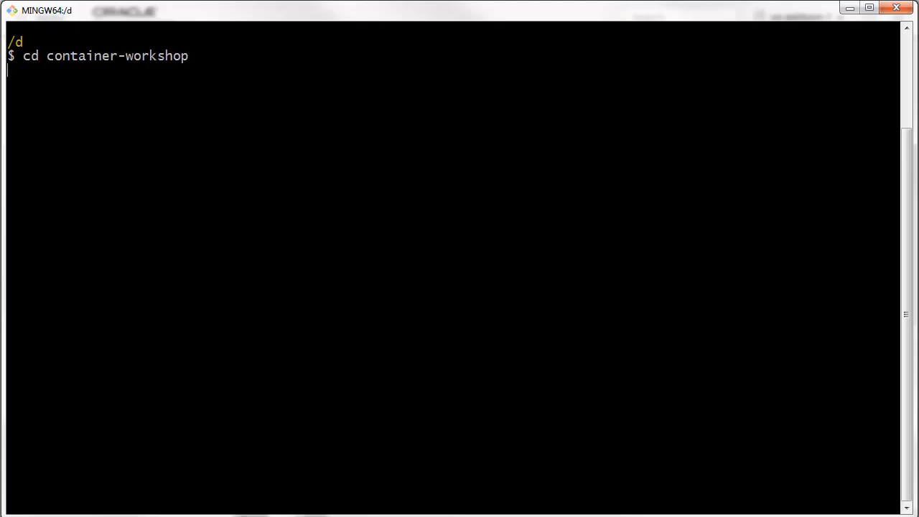
key(Return)
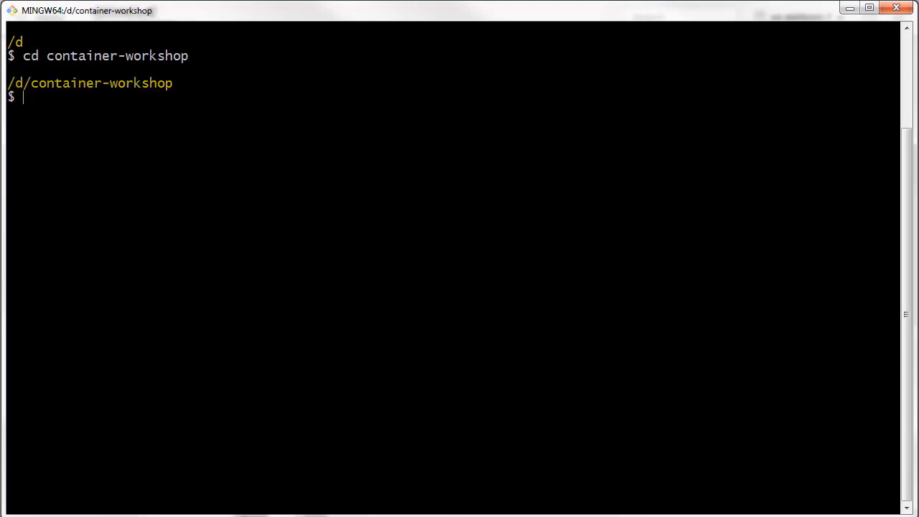
right_click(43, 99)
click(85, 143)
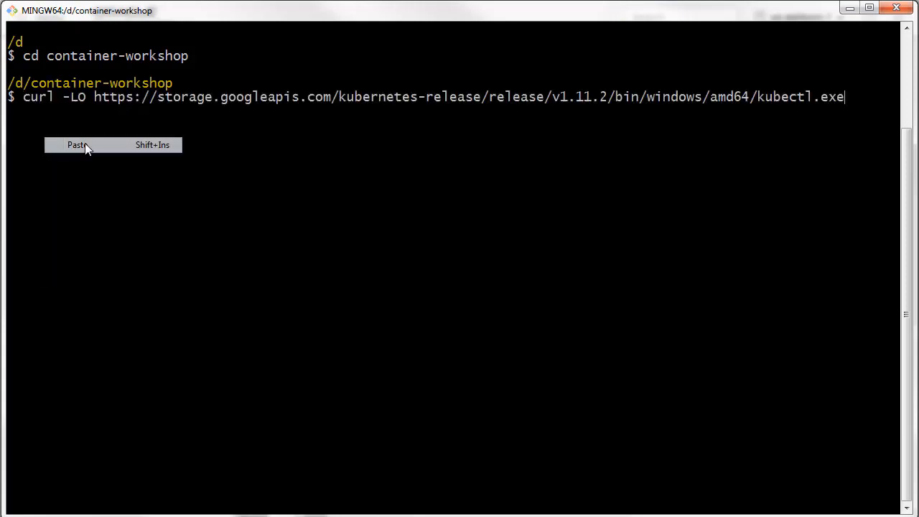
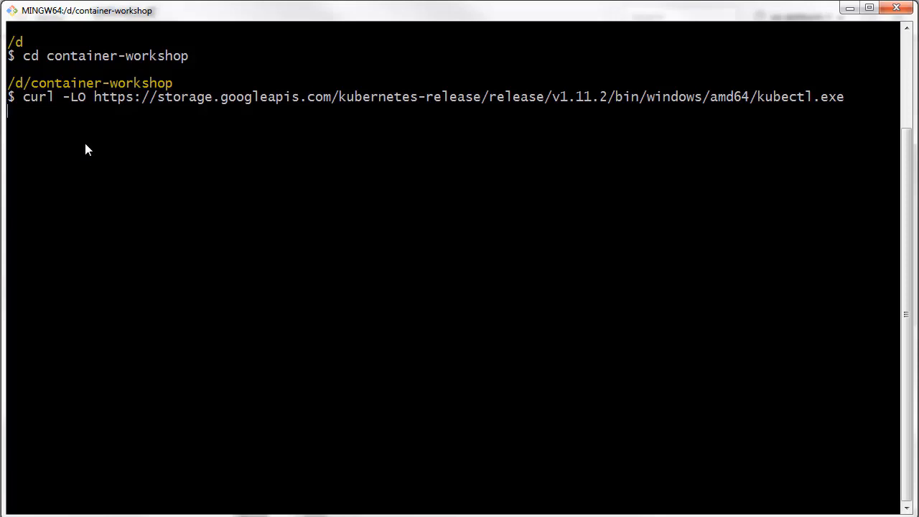
Run the kubectl.exe download and list the container-workshop directory with ls -l.
key(Return)
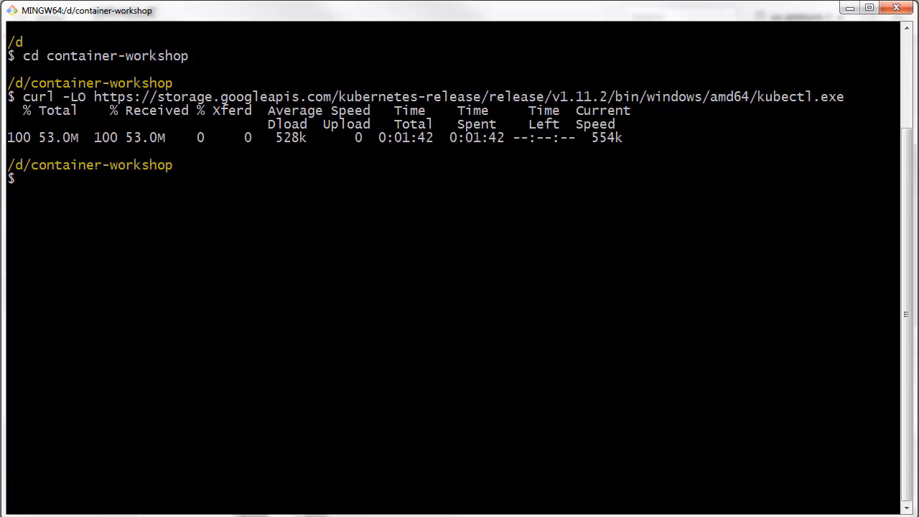
text(ls -l)
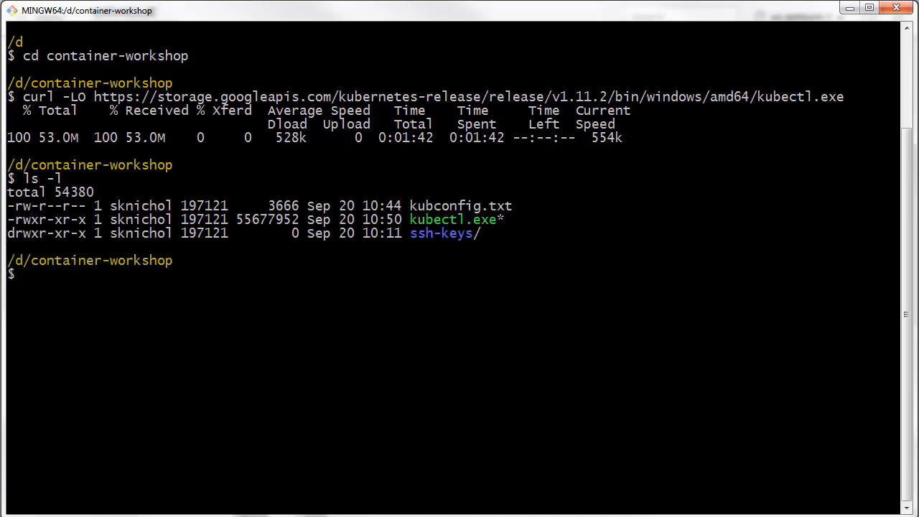
Point kubectl to the local cluster configuration by running export KUBECONFIG=/d/container-workshop/kubeconfig.txt.
text(export KUBECON)
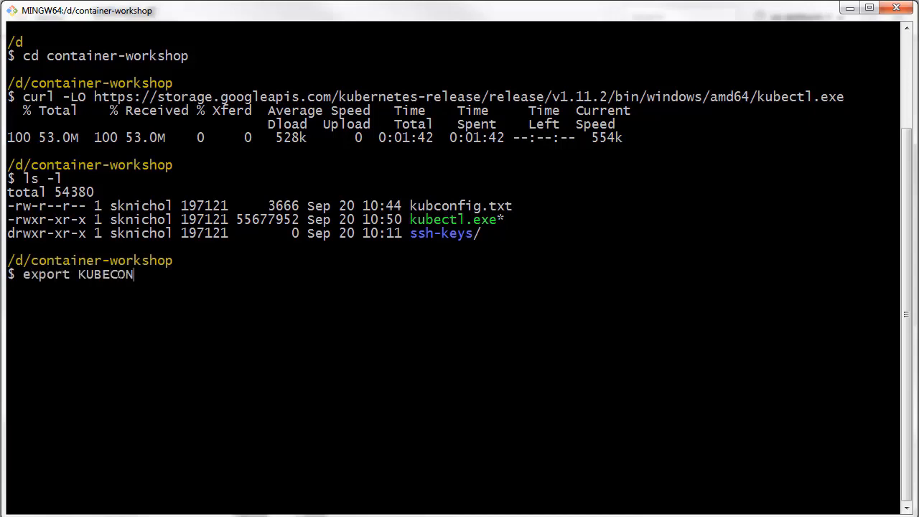
text(FIG=/d/cn)
key(BackSpace)
text(ontainer-workshop)
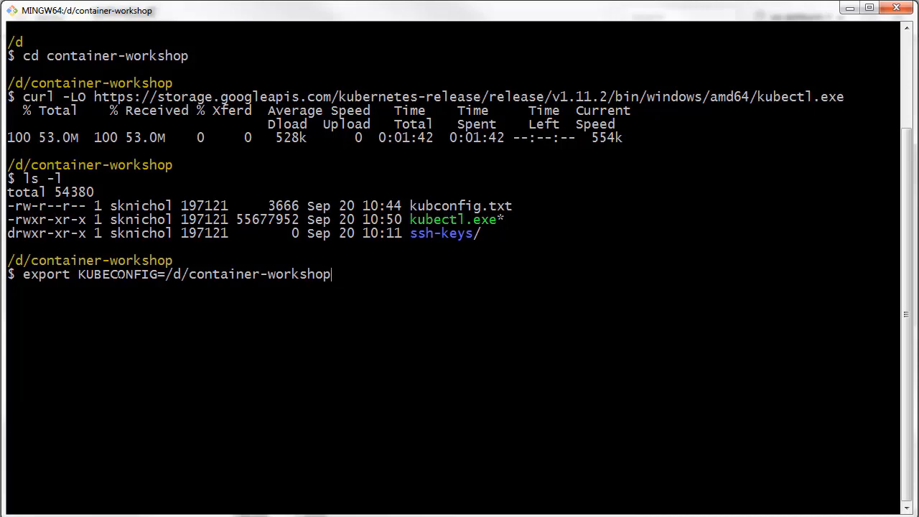
text(/k)
text(ubecon)
key(Tab)
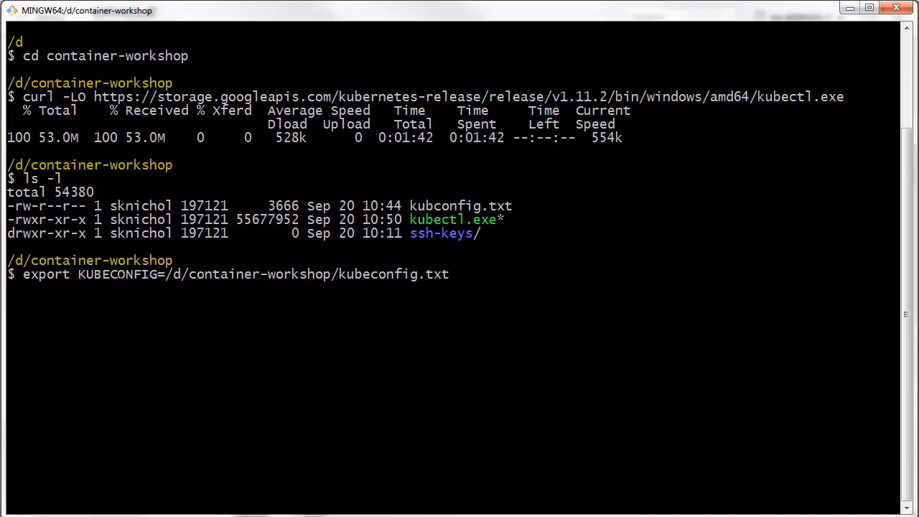
key(Return)
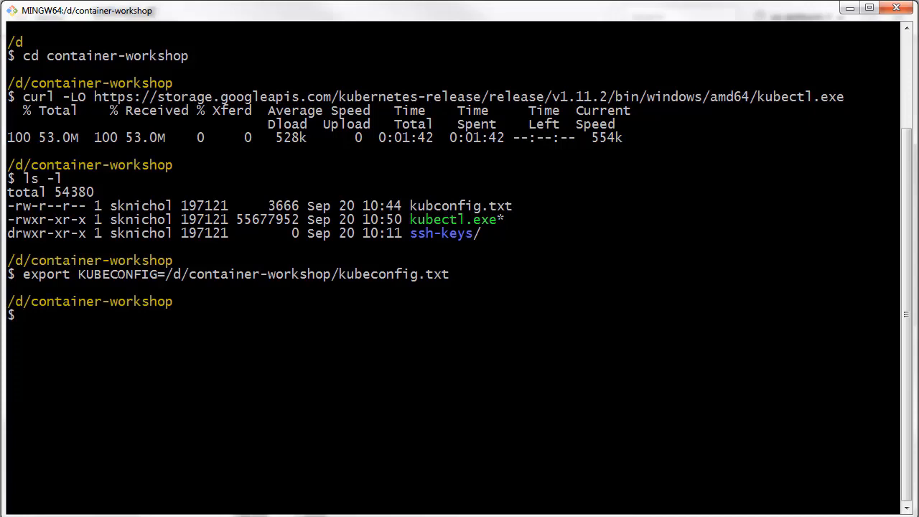
Check the connection to the Kubernetes cluster by running ./kubectl.exe cluster-info.
text(./kube)
key(Tab)
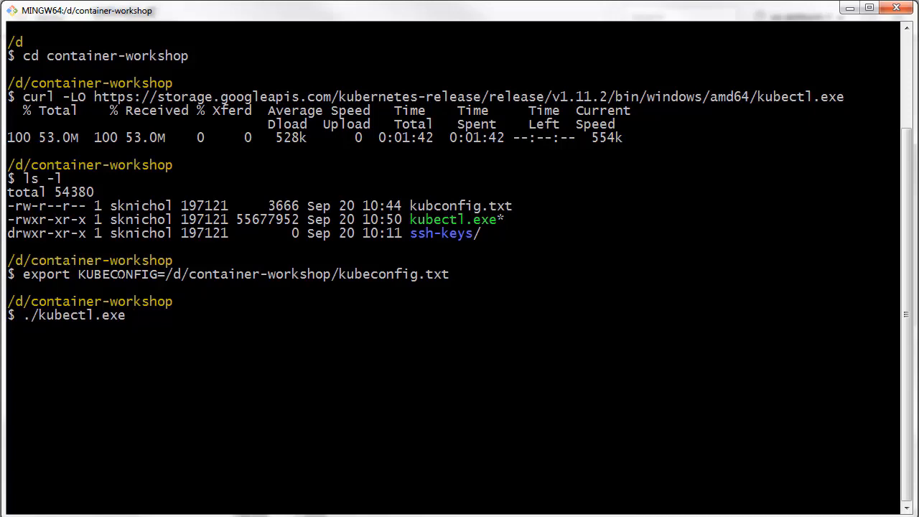
text(cluster-info)
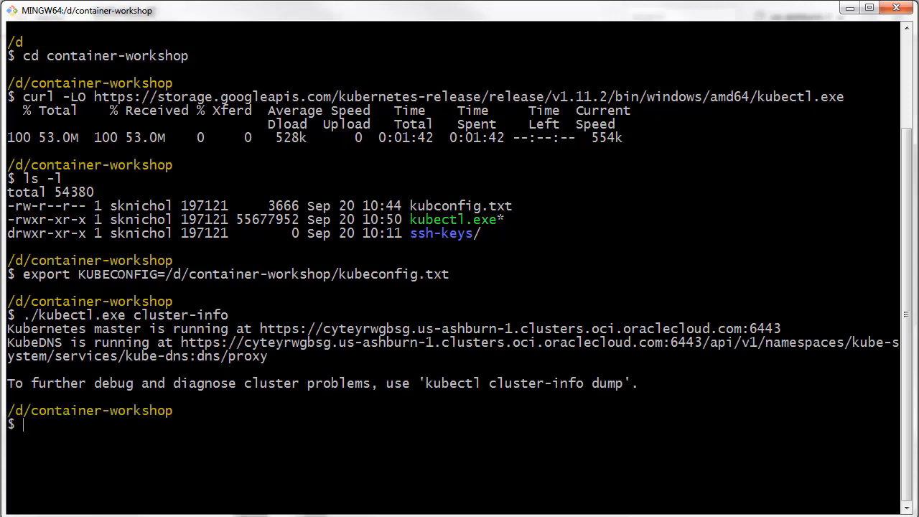
List the cluster's worker nodes by running ./kubectl.exe get nodes.
text(/kub)
key(Tab)
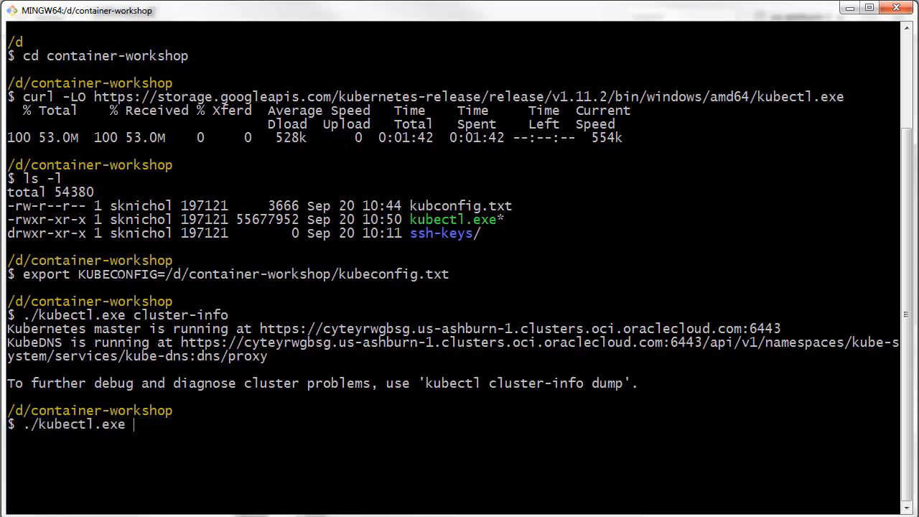
text(get nodes)
key(Return)
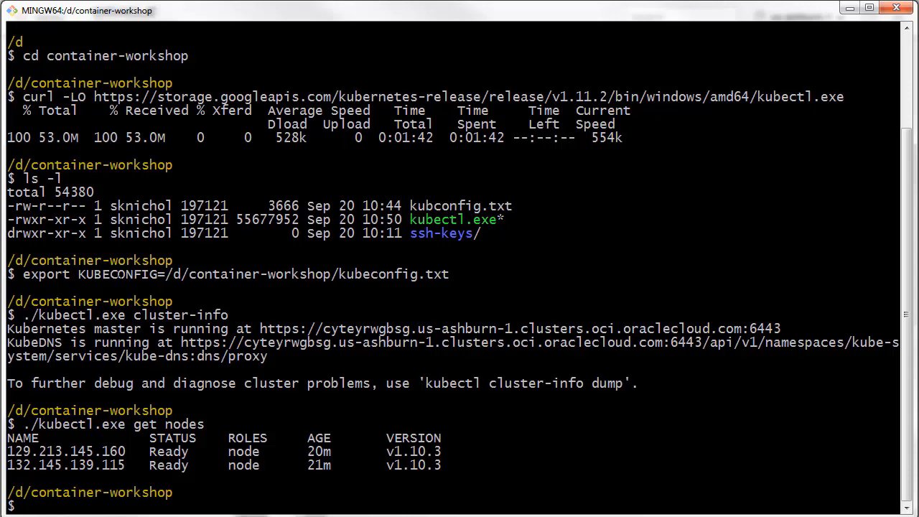
Start a local proxy to the cluster by running ./kubectl.exe proxy.
text(./kube)
key(Tab)
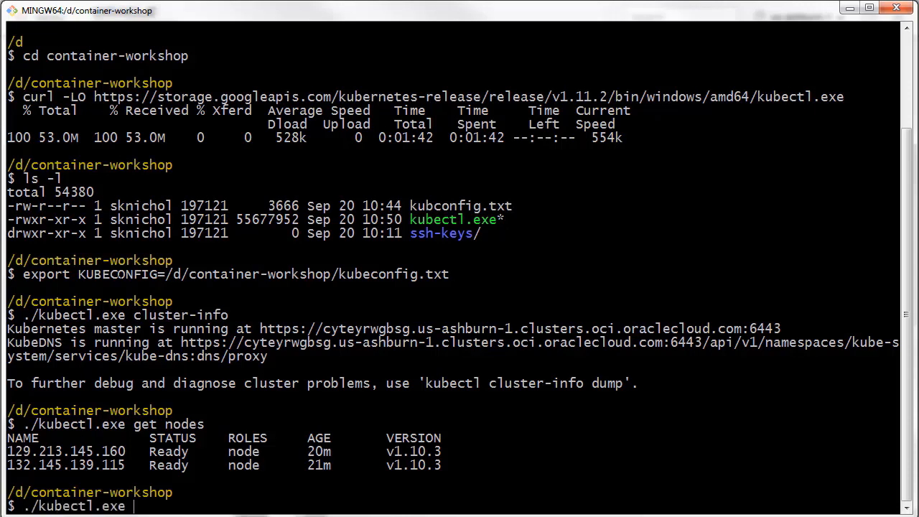
text(proxy)
key(Return)
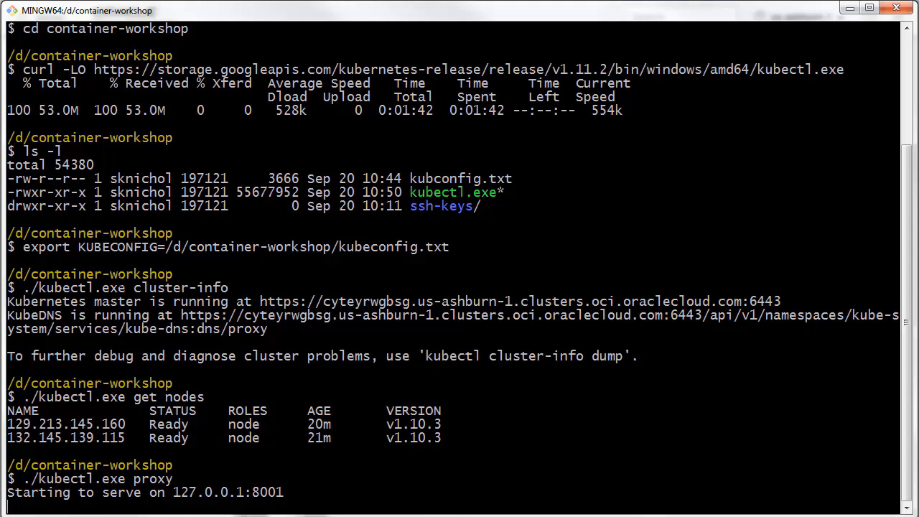
Minimize the terminal, switch to the browser and load the Kubernetes Dashboard from the copied address.
click(849, 8)
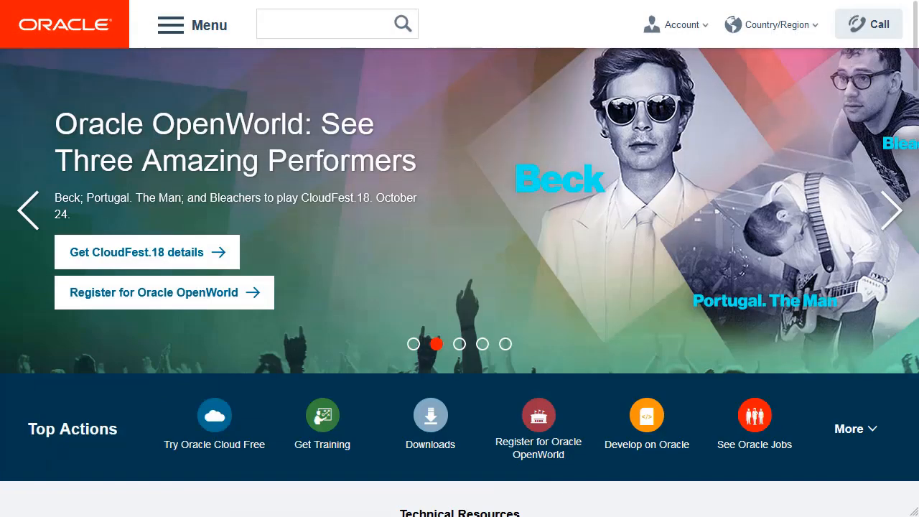
right_click(228, 1)
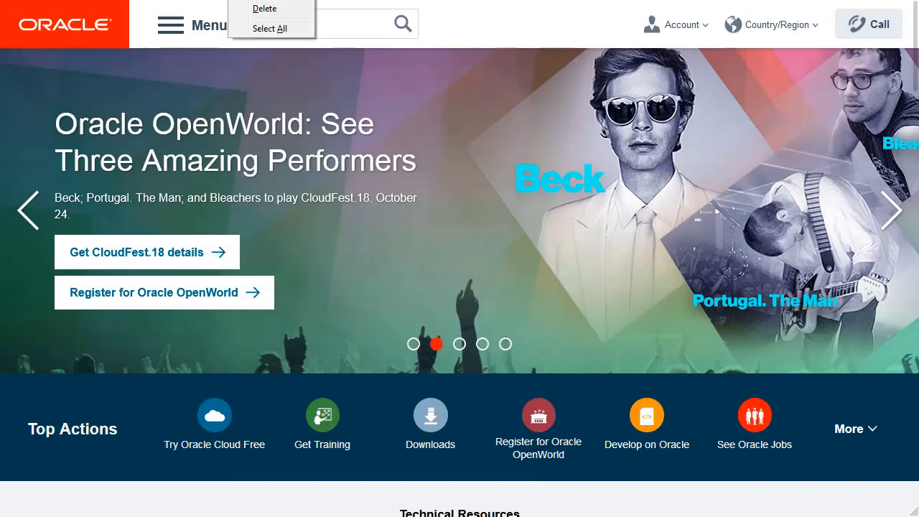
click(264, 1)
key(Return)
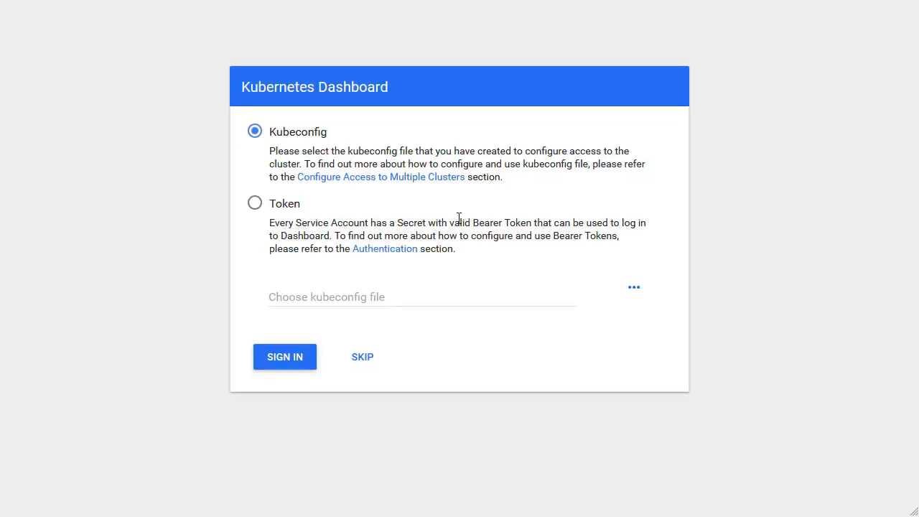
Choose kubeconfig.txt from the container-workshop folder as the kubeconfig file and sign in to the Kubernetes Dashboard.
click(634, 291)
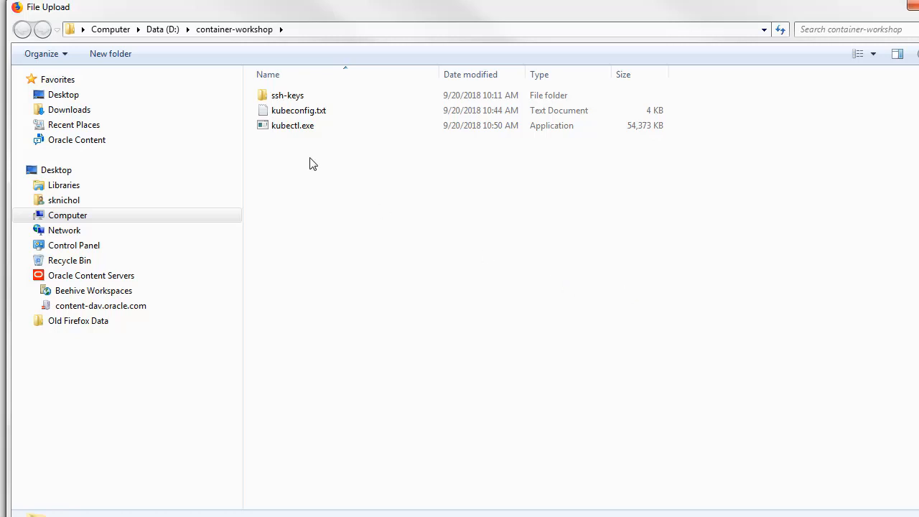
click(302, 112)
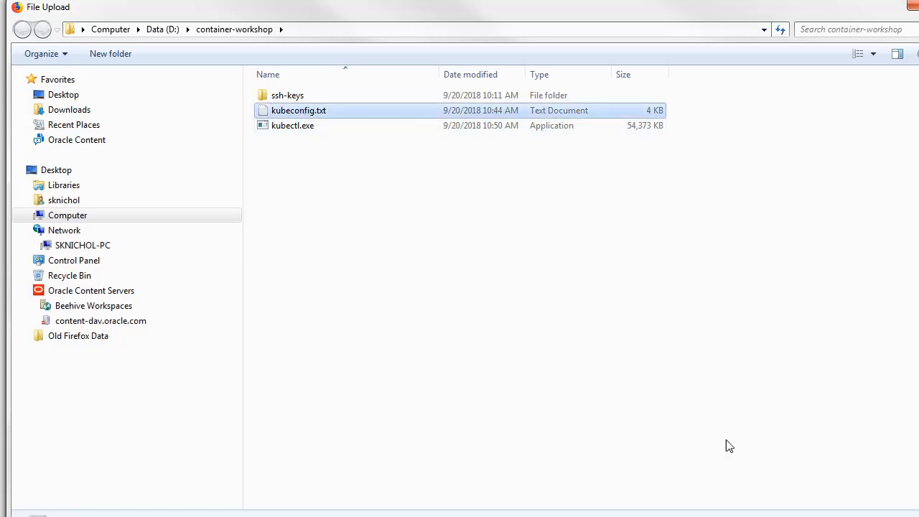
key(Return)
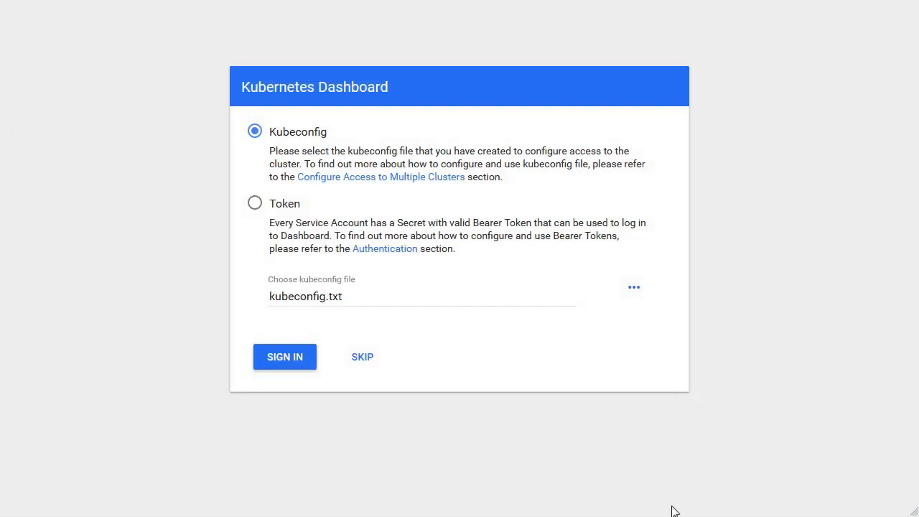
click(285, 357)
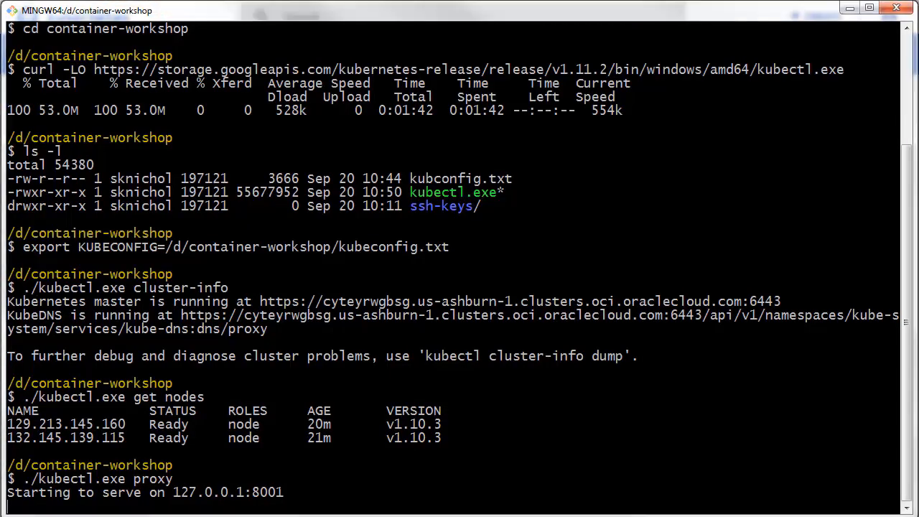
Switch back to the MINGW64 terminal and stop the running kubectl proxy.
key(Return)
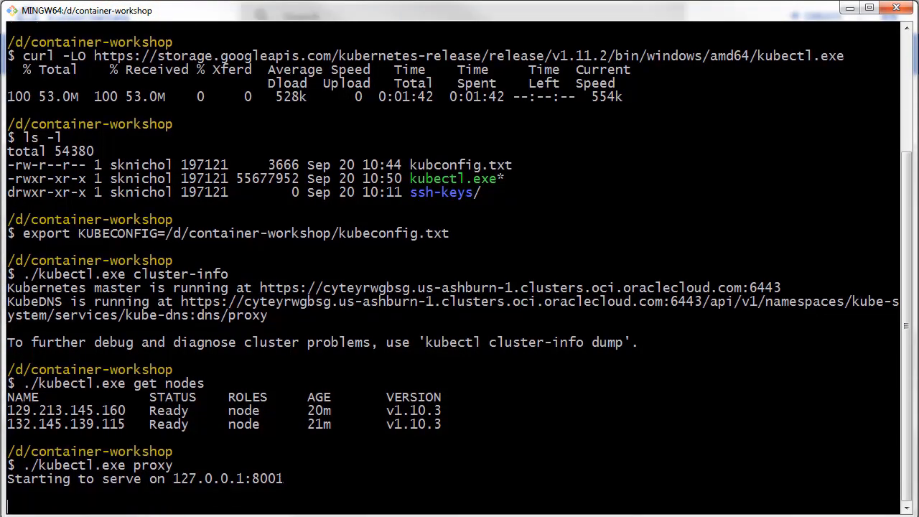
key(ctrl+c)
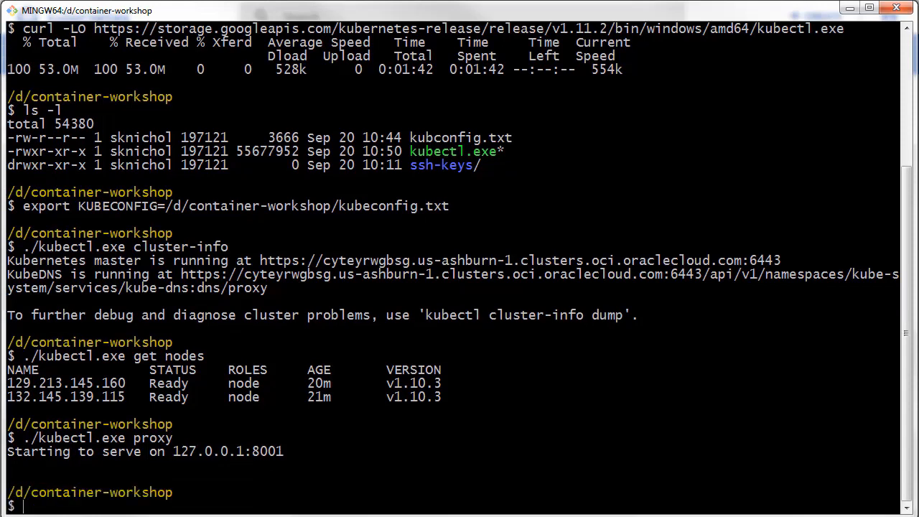
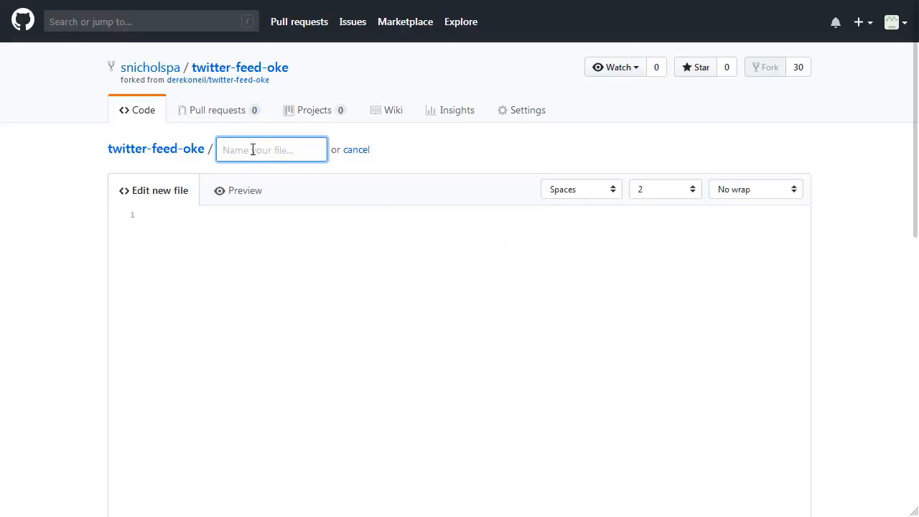
Name the new repository file kubernetes.yml.template.
text(kubern)
text(et)
text(es)
text(.yml)
text(.te)
text(mplate)
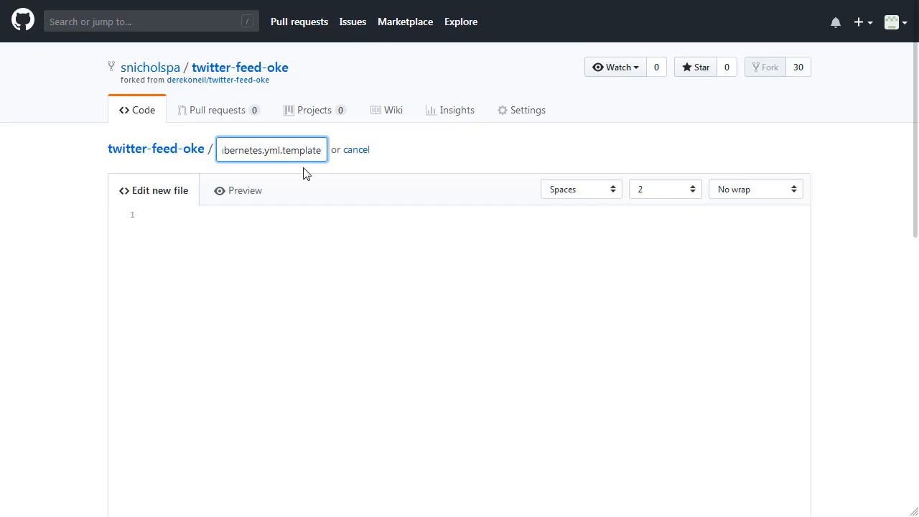
Paste the copied twitter-feed deployment and service definitions into the new file and commit it directly to the master branch.
click(170, 217)
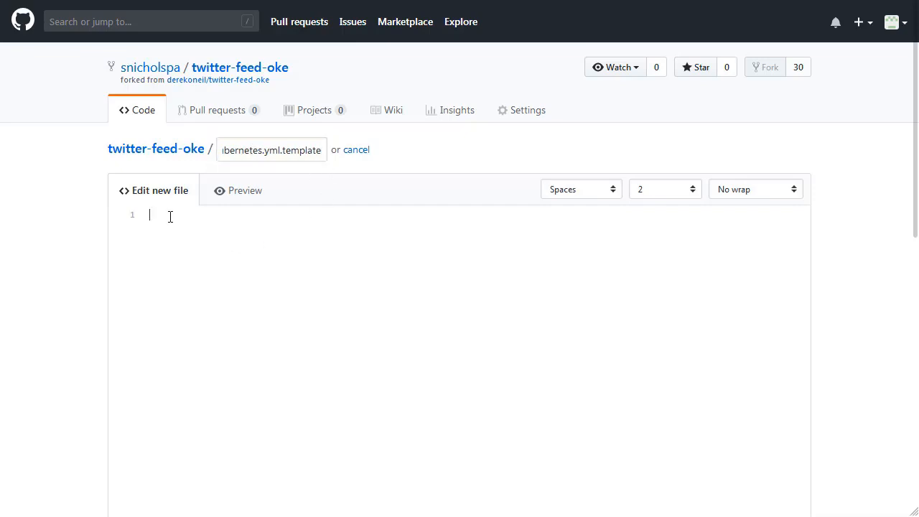
key(ctrl+v)
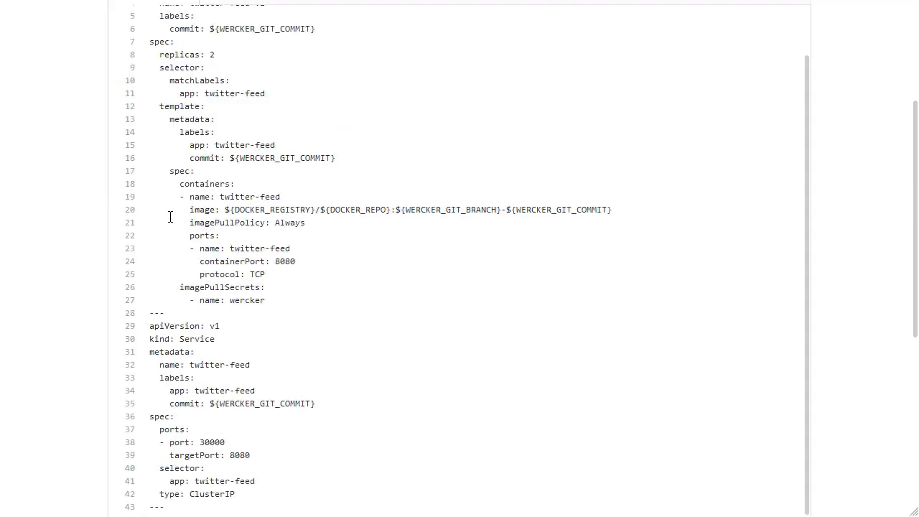
scroll(382, 328, down, 3)
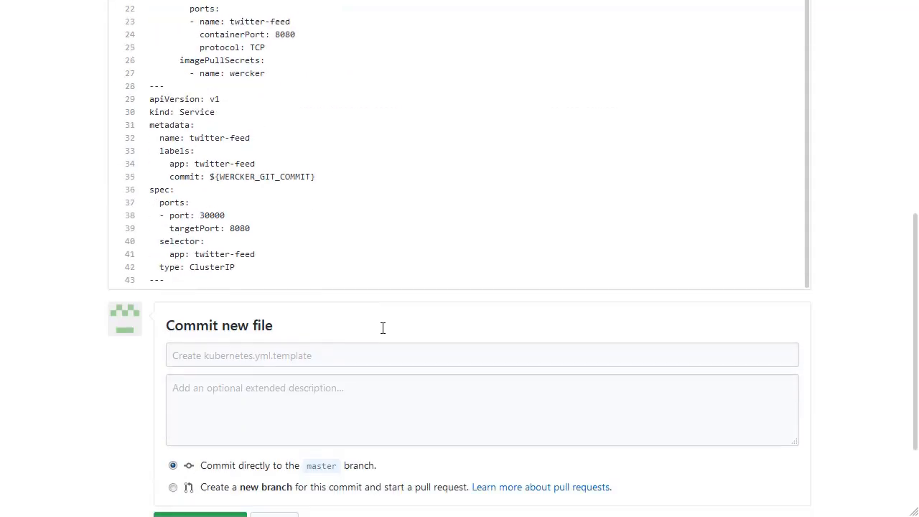
scroll(382, 296, down, 2)
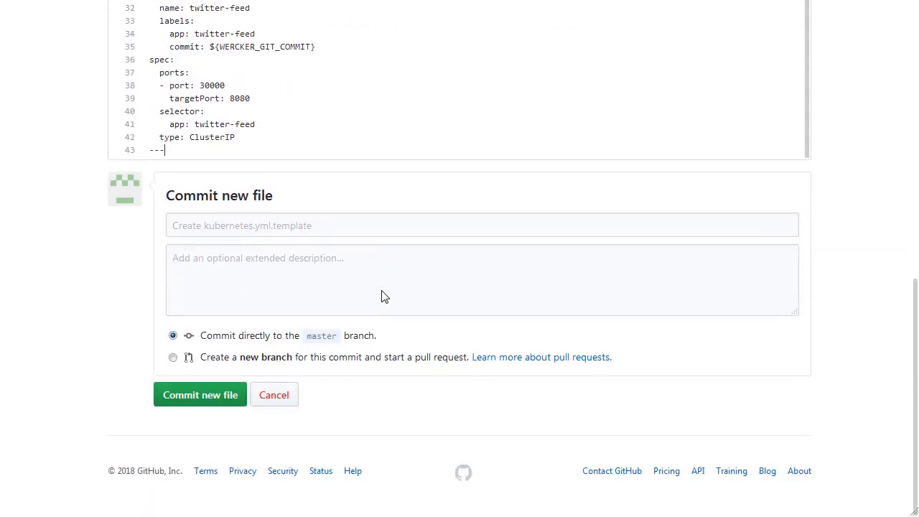
click(201, 399)
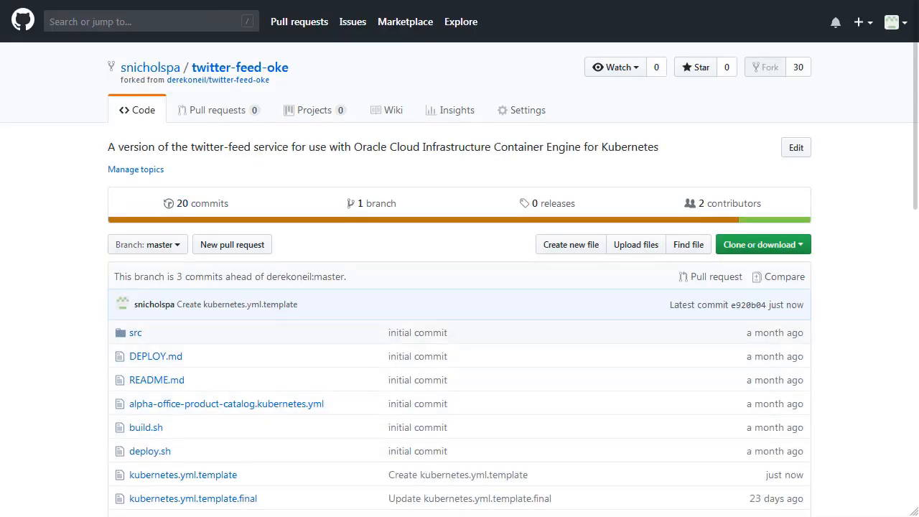
Check the twitter-feed-oke runs in Wercker, return to the GitHub repository and open wercker.yml for editing.
key(ctrl+Tab)
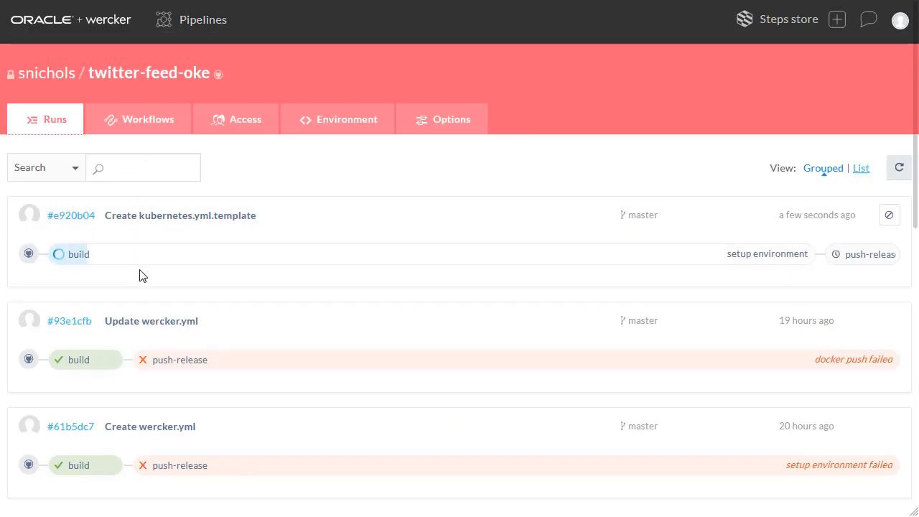
key(ctrl+shift+Tab)
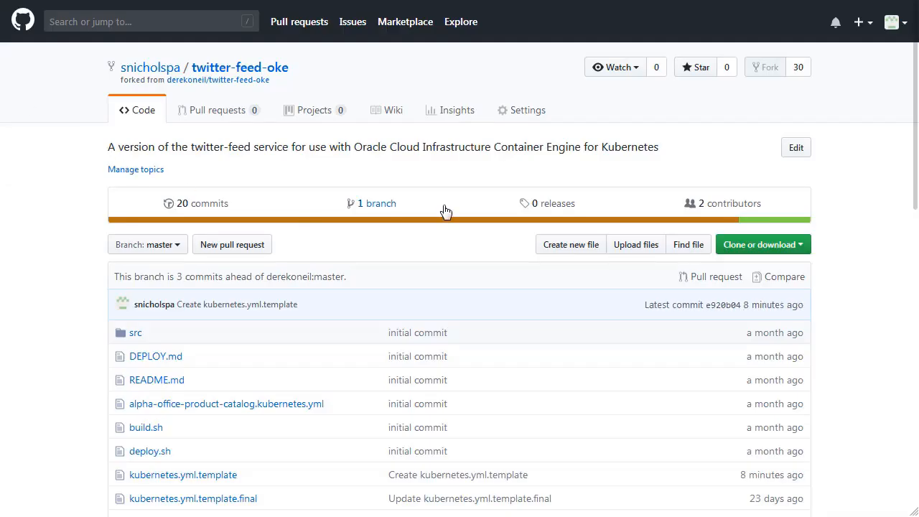
scroll(852, 249, down, 3)
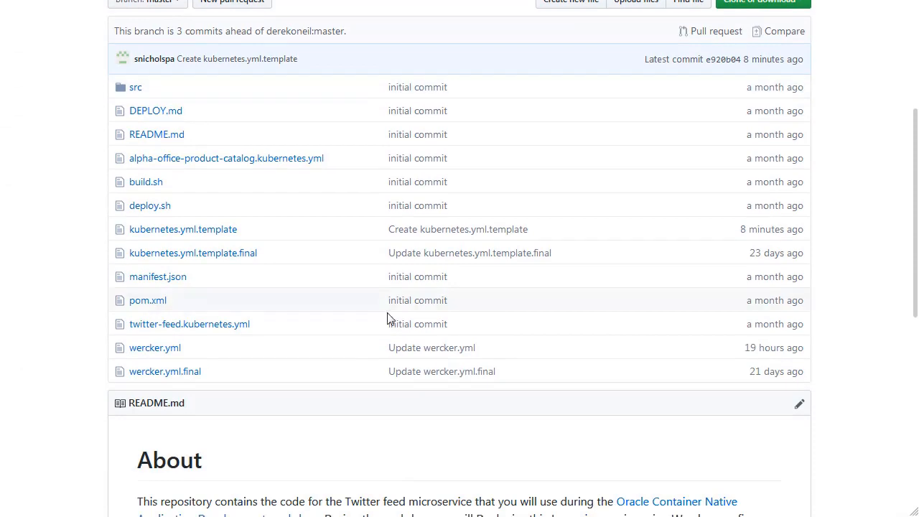
click(173, 349)
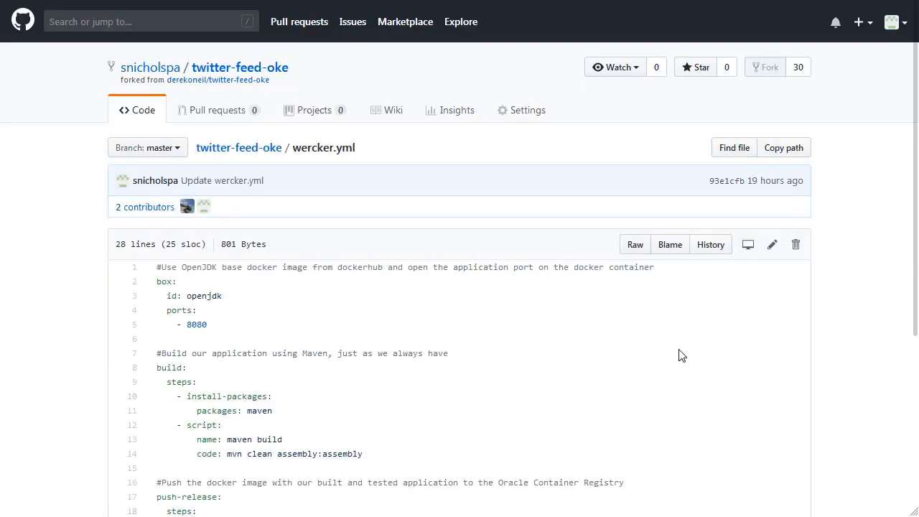
scroll(732, 333, down, 4)
scroll(733, 333, up, 1)
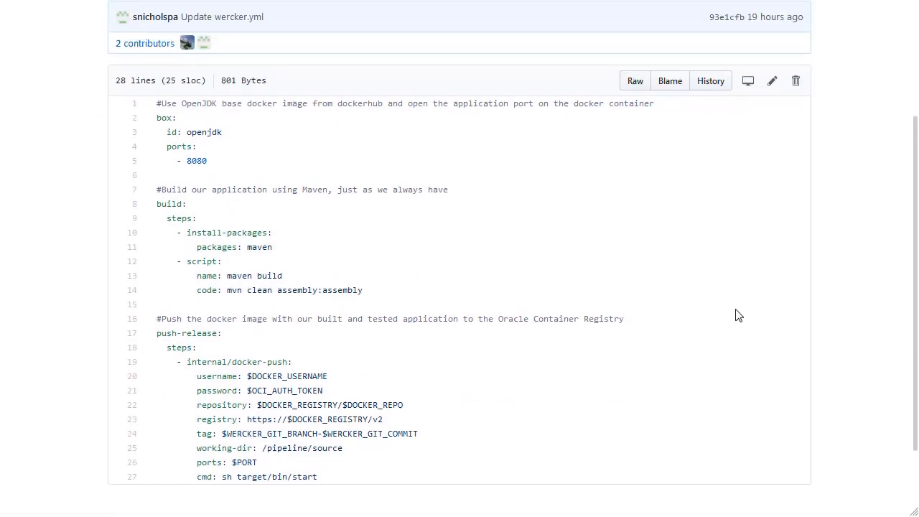
click(772, 84)
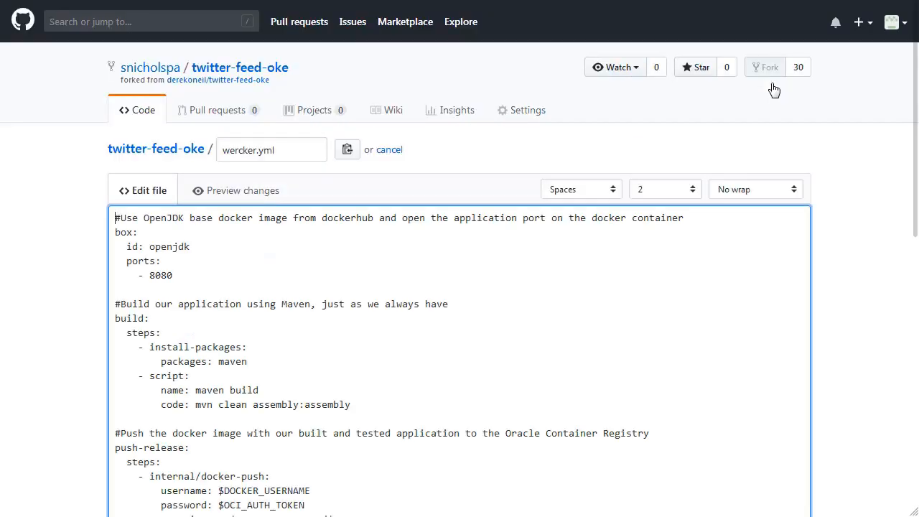
Append the copied deploy-to-cluster pipeline to the end of wercker.yml, review it and commit the change directly to the master branch.
scroll(516, 326, down, 5)
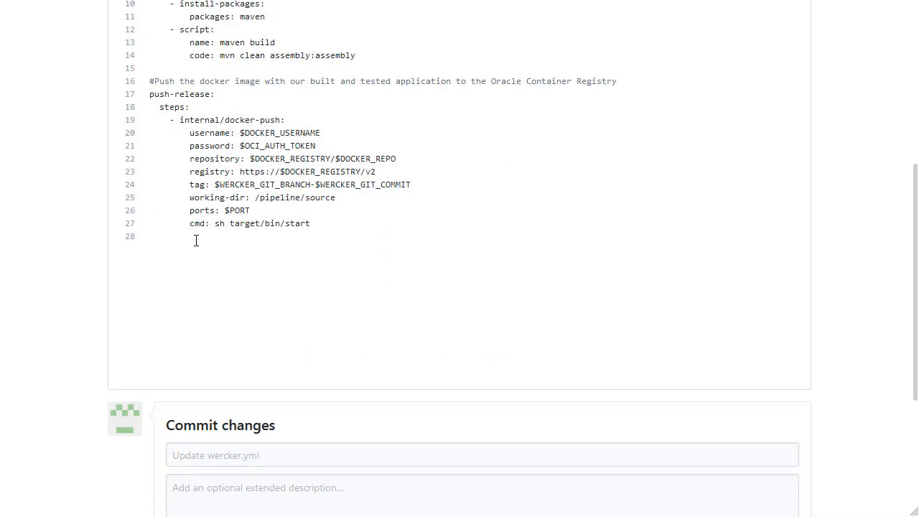
key(Return)
key(ctrl+v)
scroll(349, 236, up, 2)
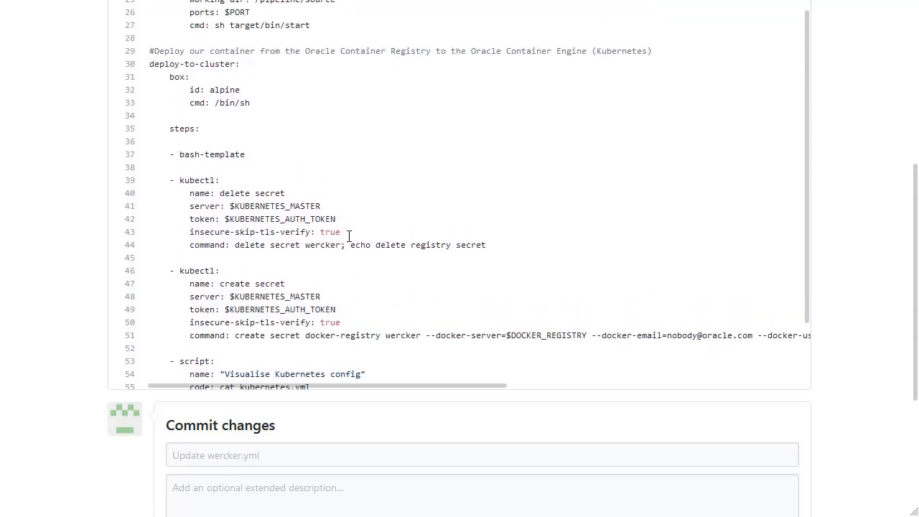
scroll(349, 236, up, 1)
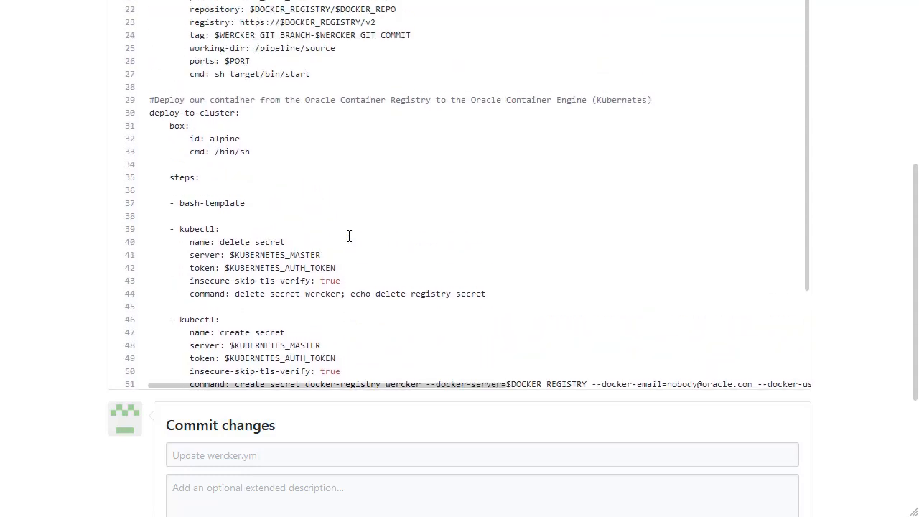
scroll(349, 236, down, 3)
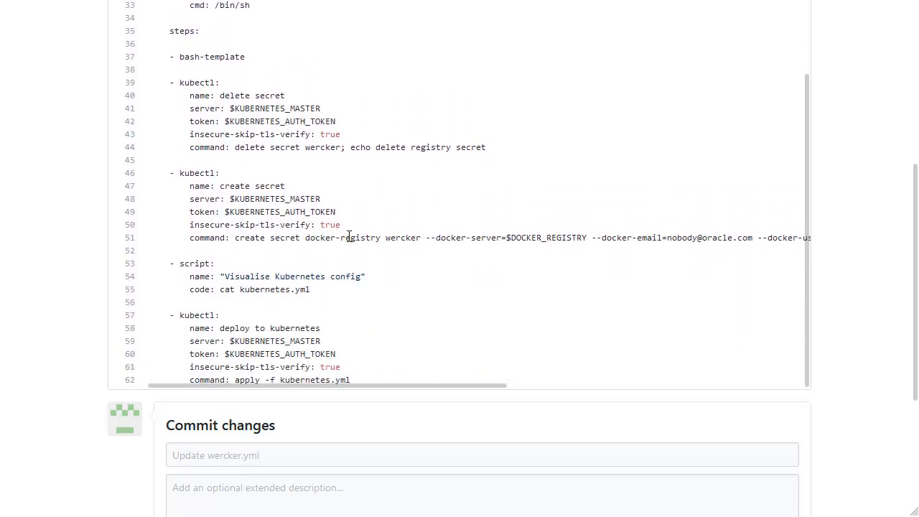
scroll(349, 236, down, 3)
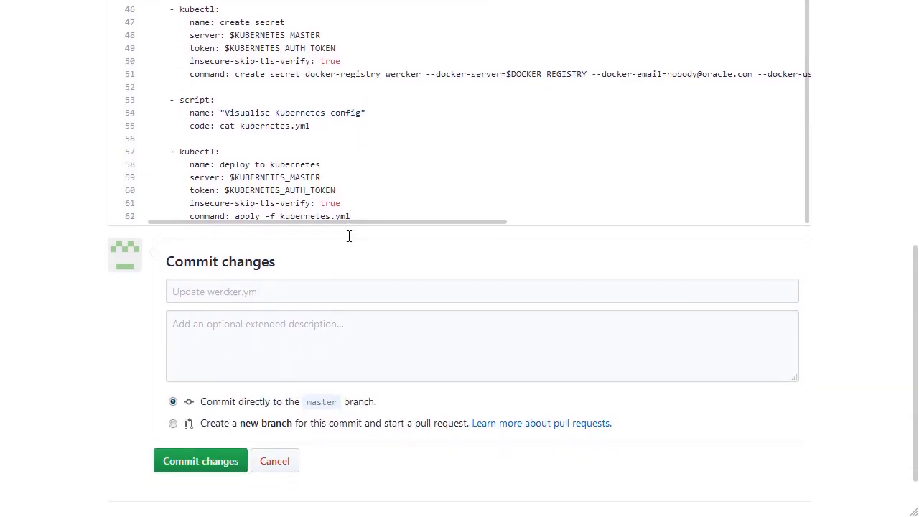
scroll(349, 236, down, 2)
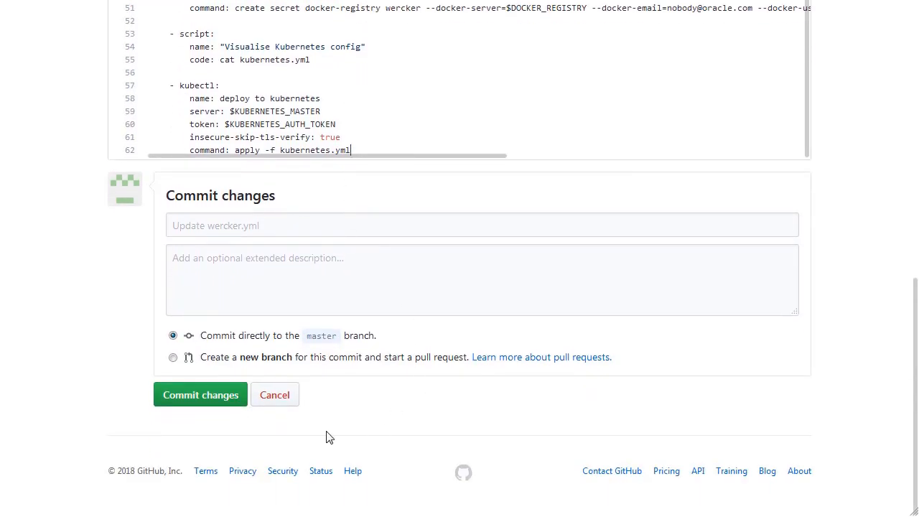
click(193, 397)
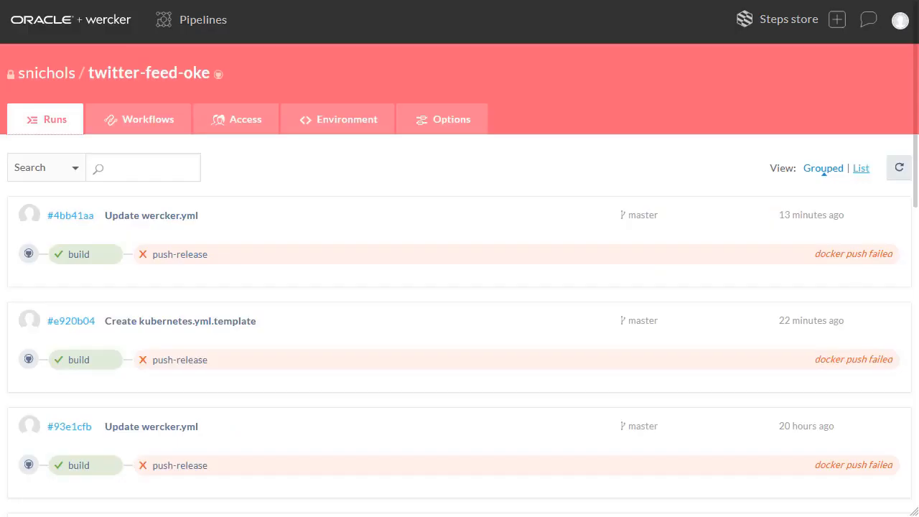
Open the twitter-feed-oke application's workflows in Wercker and start adding a new pipeline.
click(198, 24)
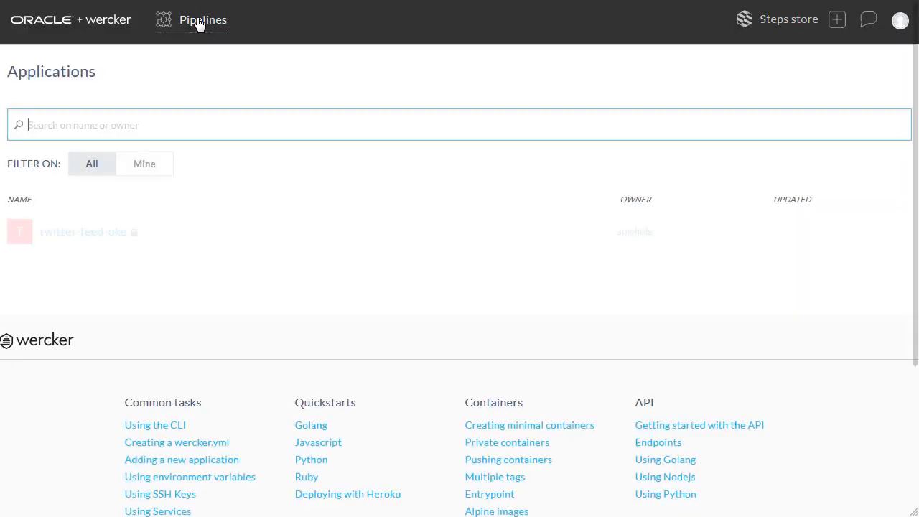
click(81, 233)
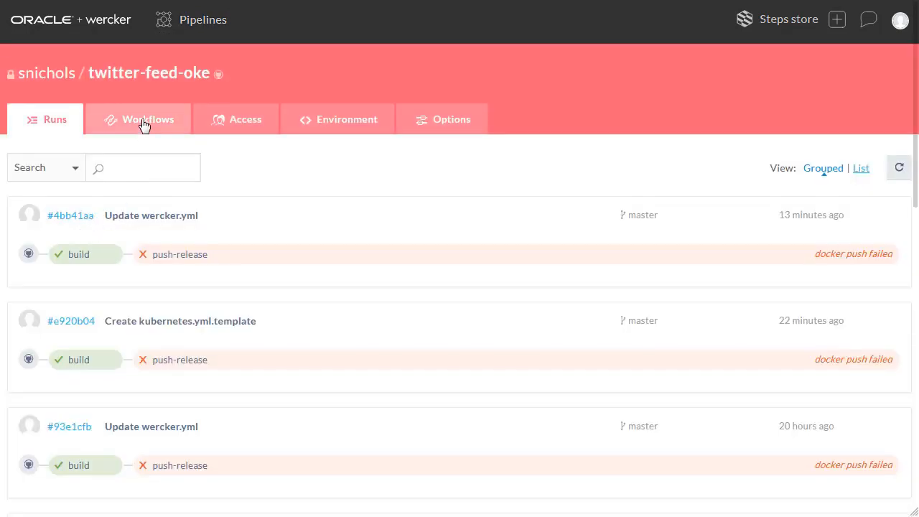
click(143, 125)
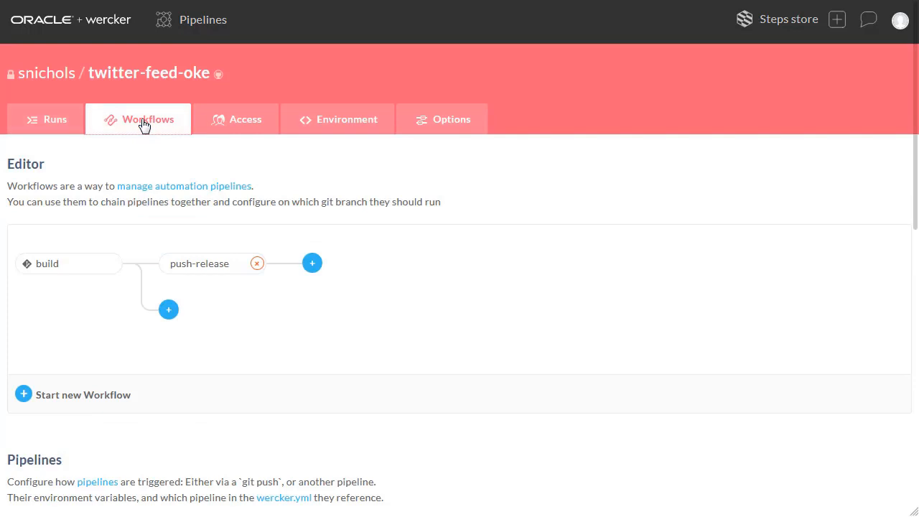
scroll(431, 314, down, 3)
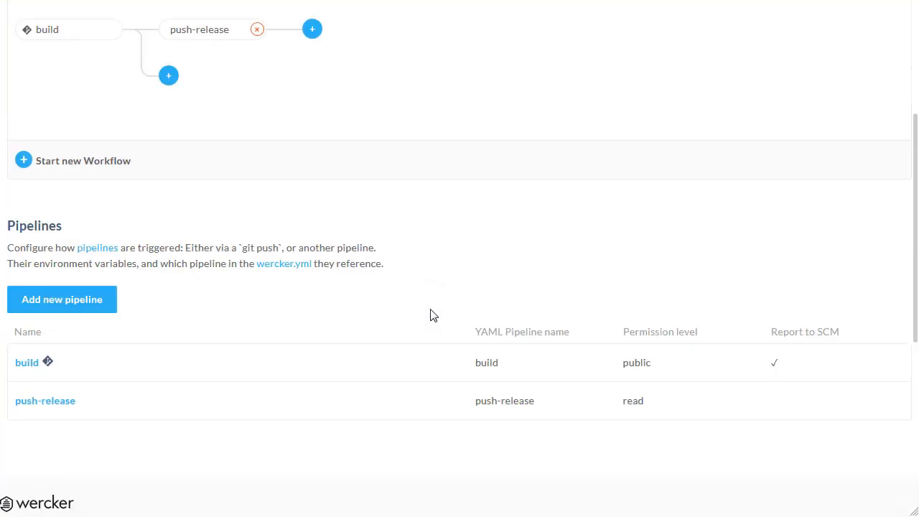
click(70, 295)
scroll(455, 204, up, 3)
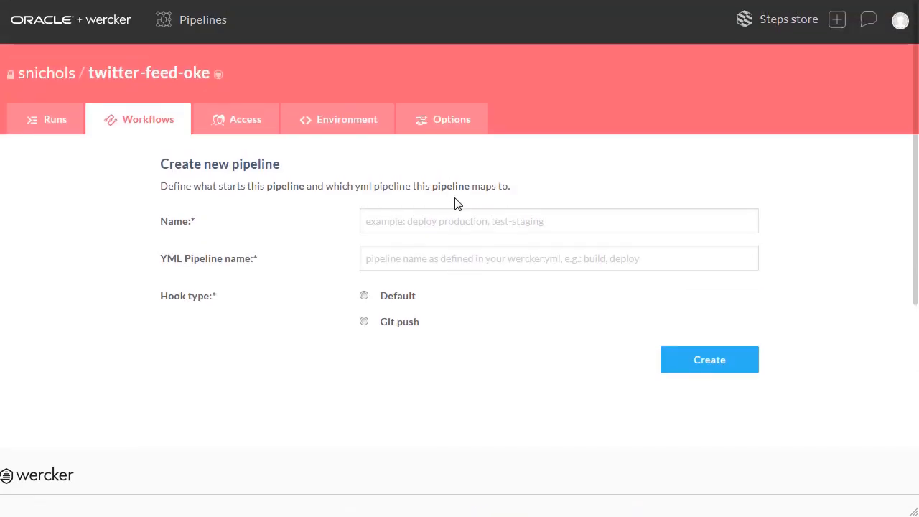
Name the new pipeline deploy-to-cluster.
click(411, 221)
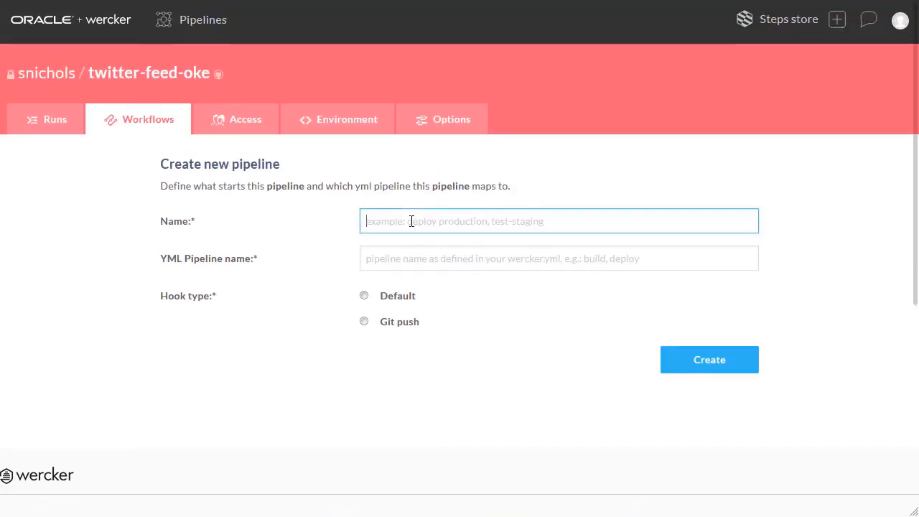
text(deplo)
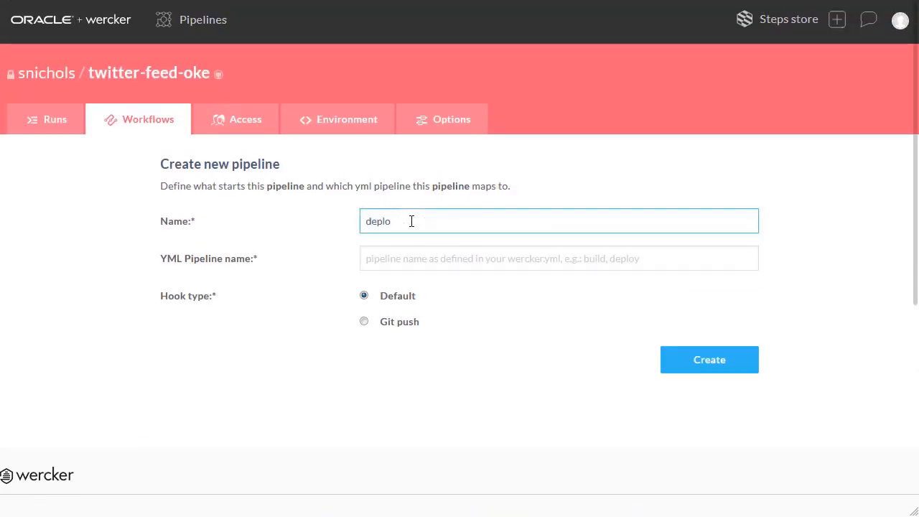
text(y-to-cluster)
Set the YML pipeline name to deploy-to-cluster and create the pipeline with the Default hook type.
click(395, 263)
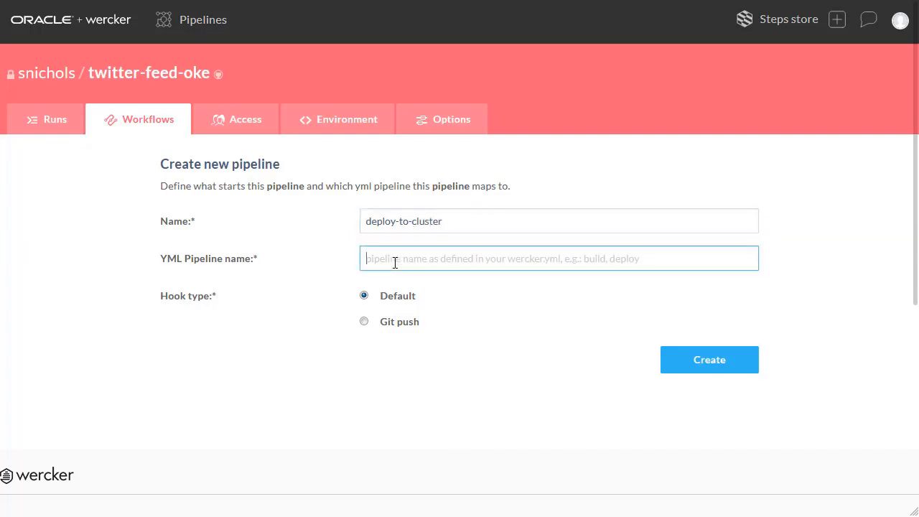
text(deploy)
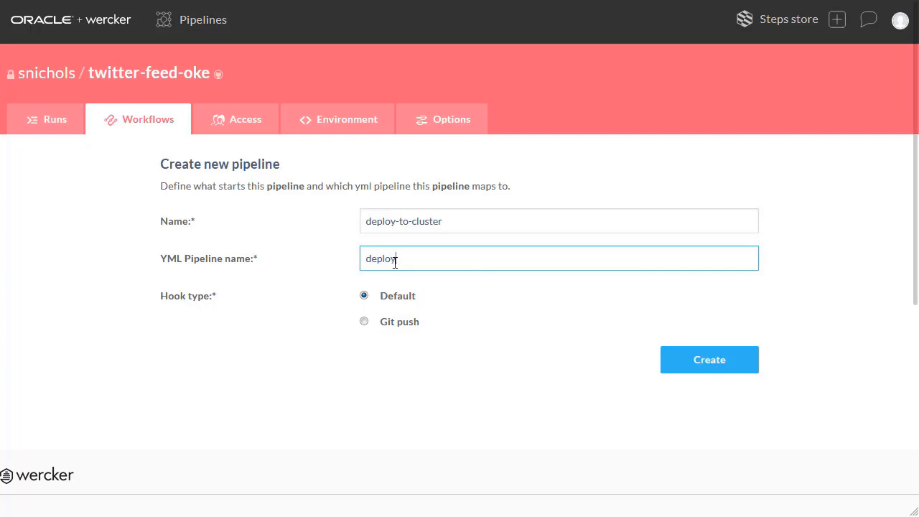
text(-to-cluster)
click(707, 368)
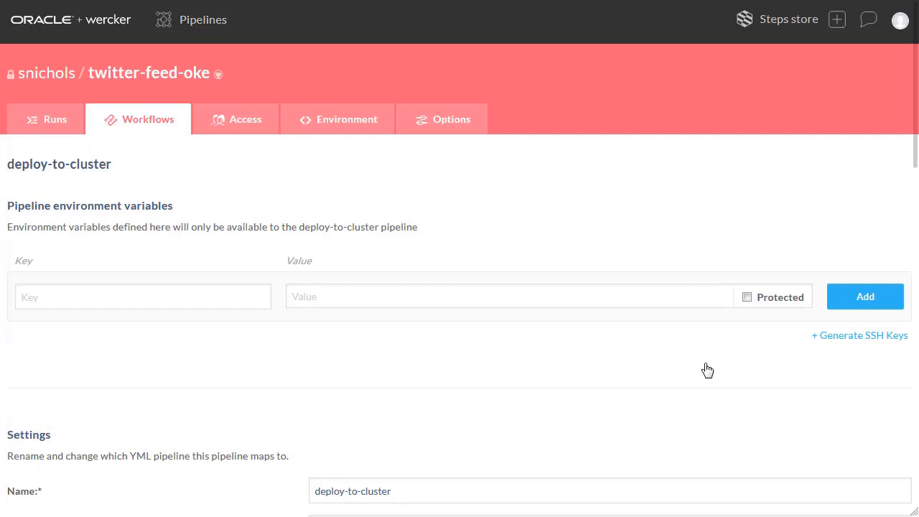
Return to the workflow editor and chain the deploy-to-cluster pipeline after push-release on all branches (*).
click(143, 125)
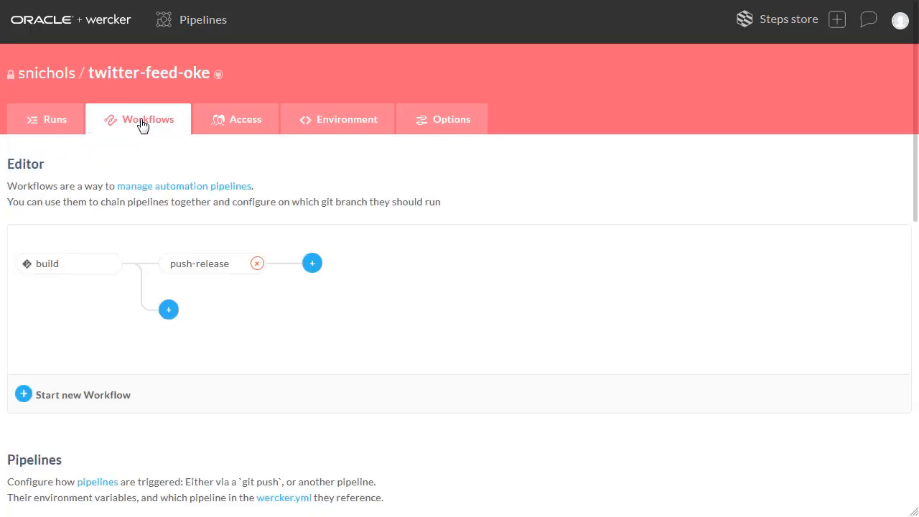
click(312, 265)
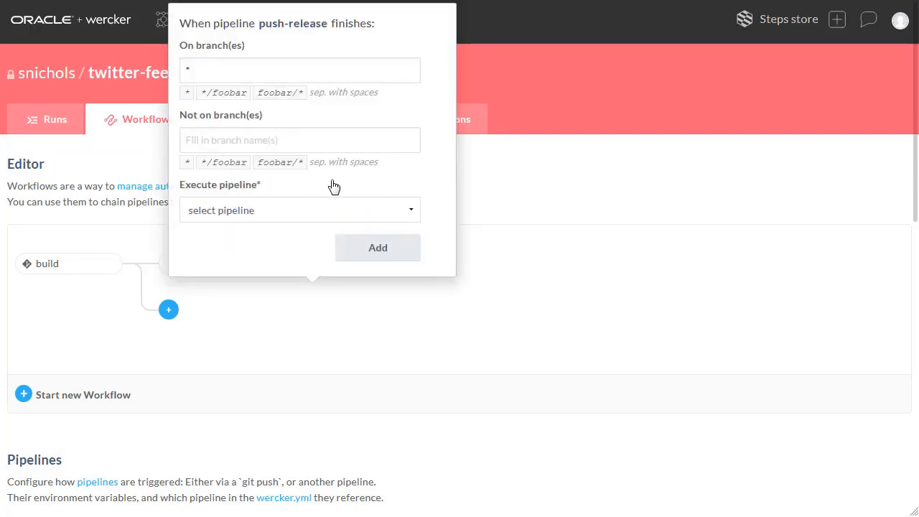
click(412, 214)
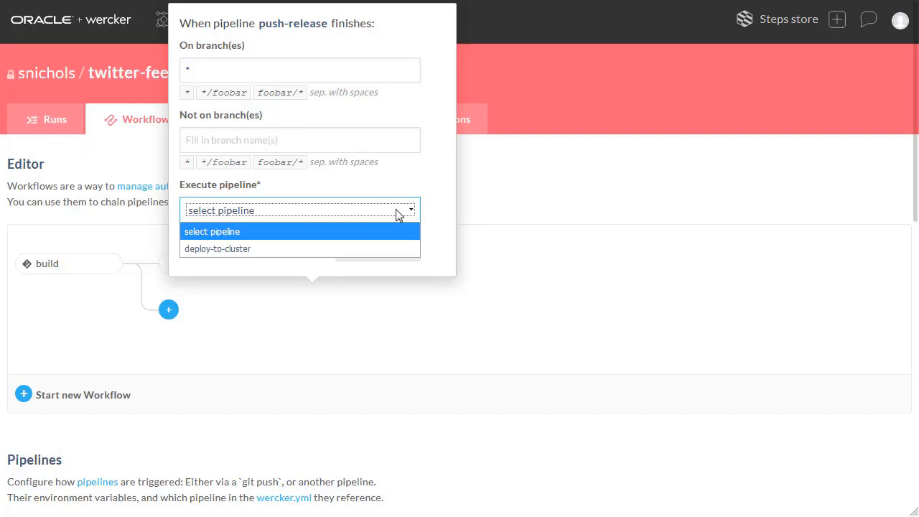
click(297, 255)
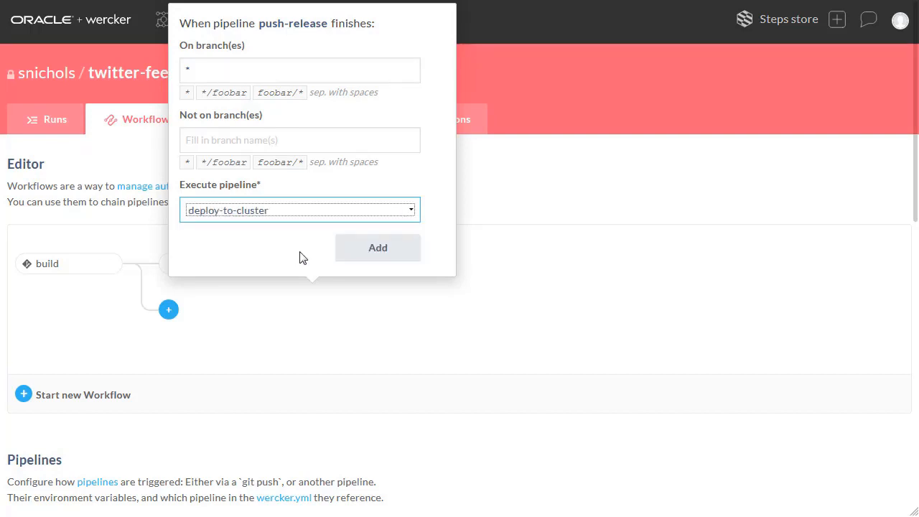
click(388, 255)
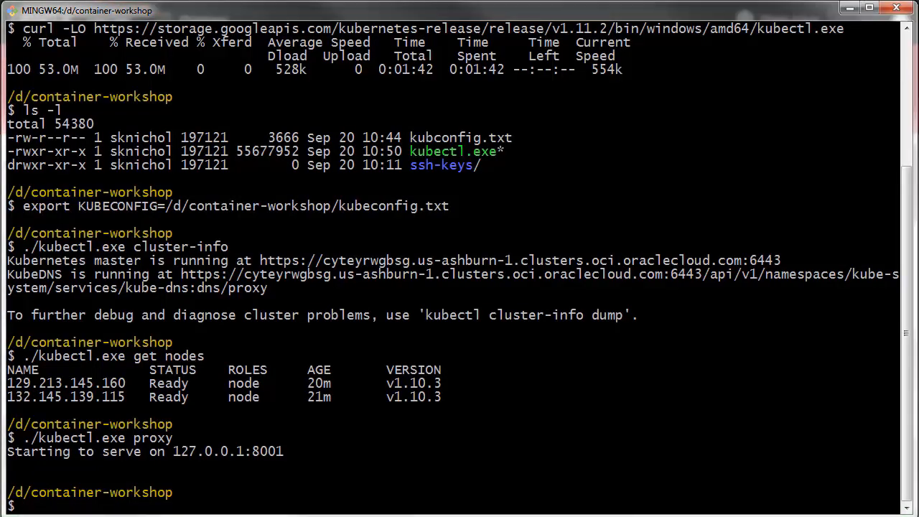
Run cat kubeconfig.txt | grep token | awk '{print $2}' in the terminal to print the cluster's auth token.
right_click(60, 506)
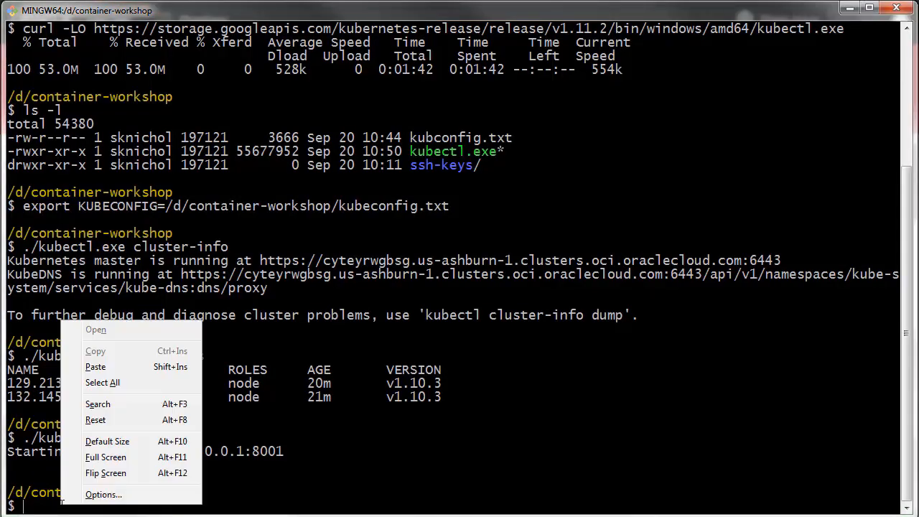
click(103, 369)
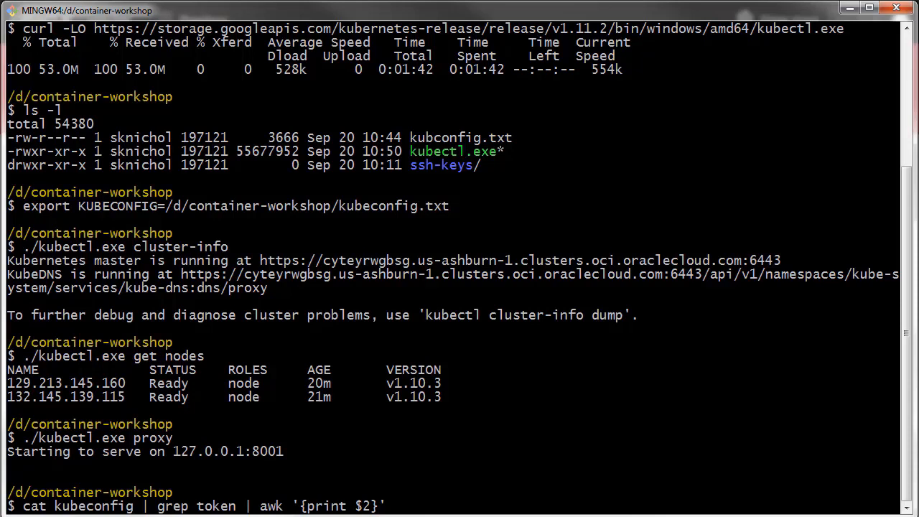
text(.t)
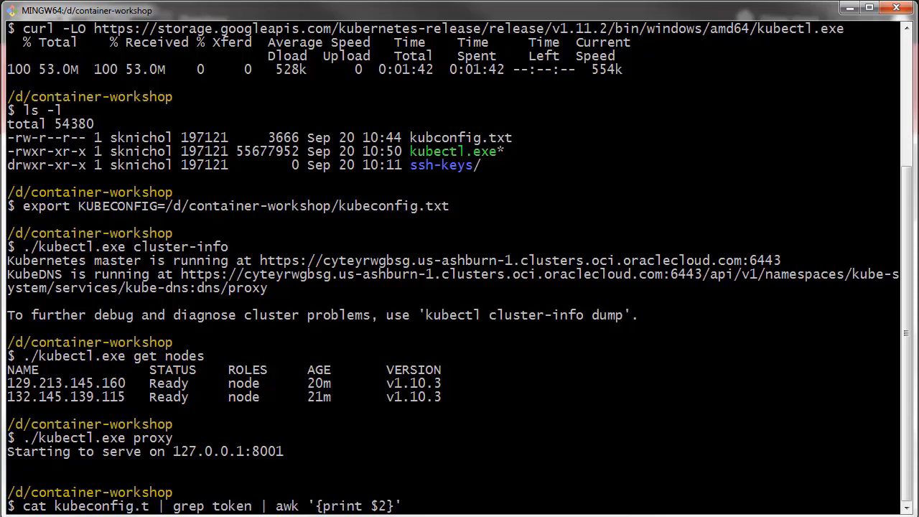
text(xt)
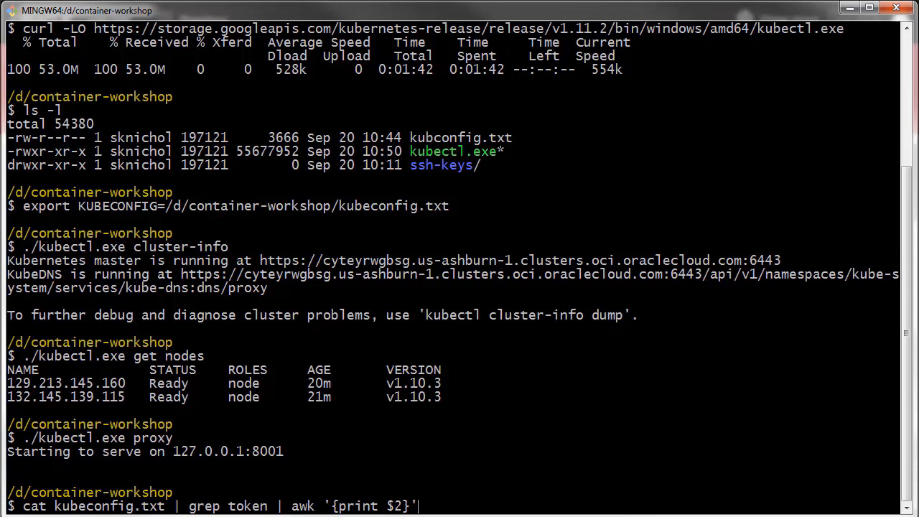
key(Return)
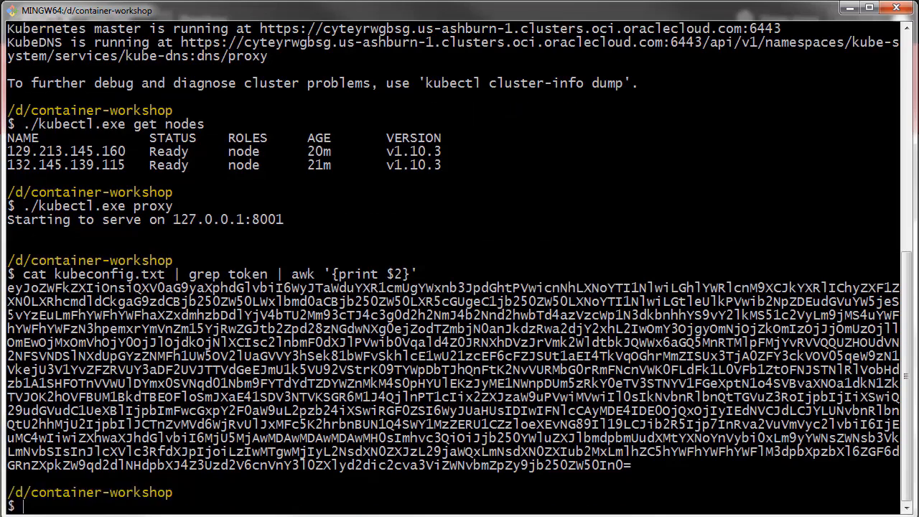
Copy the complete auth token printed in the terminal, including its trailing equals sign.
drag(7, 286, 631, 466)
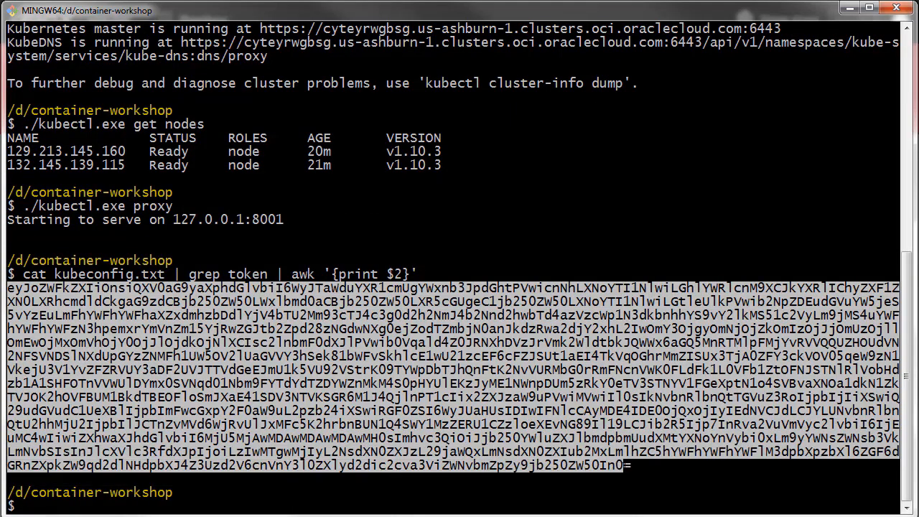
right_click(371, 376)
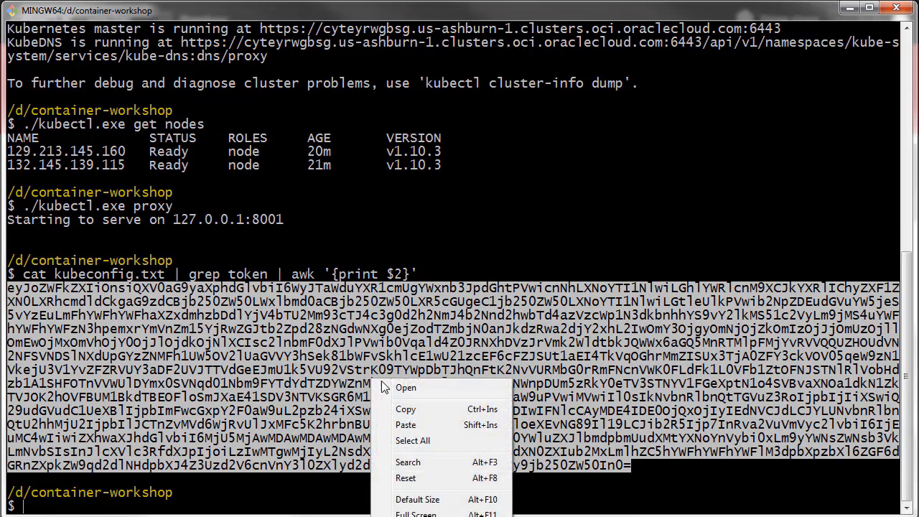
click(418, 411)
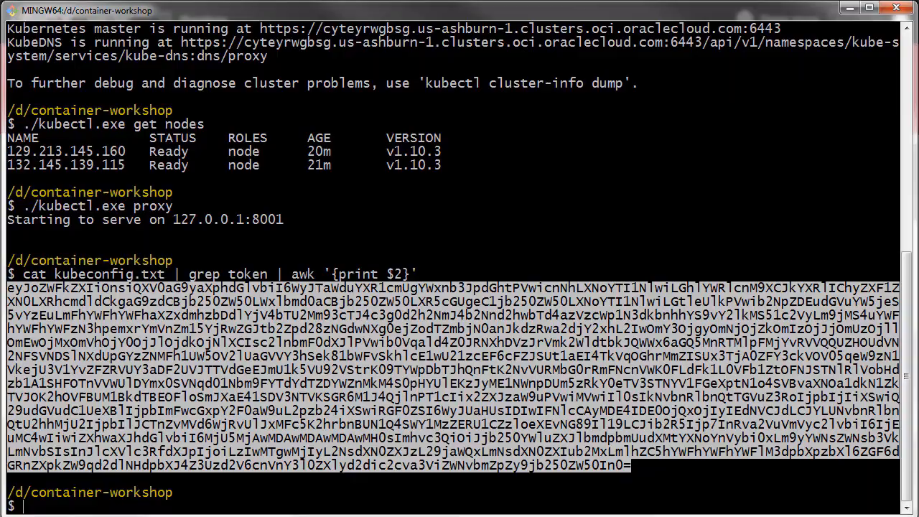
Switch to Wercker, open twitter-feed-oke's environment variables and enter KUBERNETES_AUTH_TOKEN as the new variable's key.
click(849, 7)
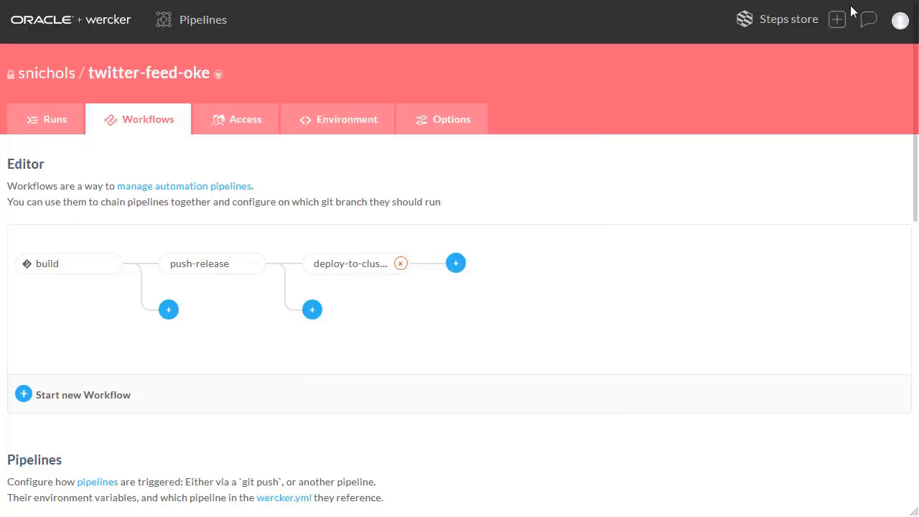
click(344, 120)
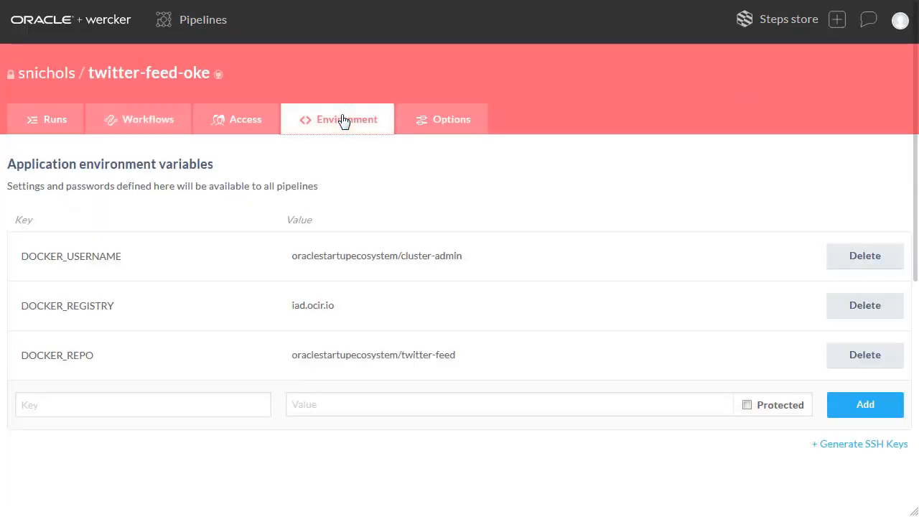
click(48, 405)
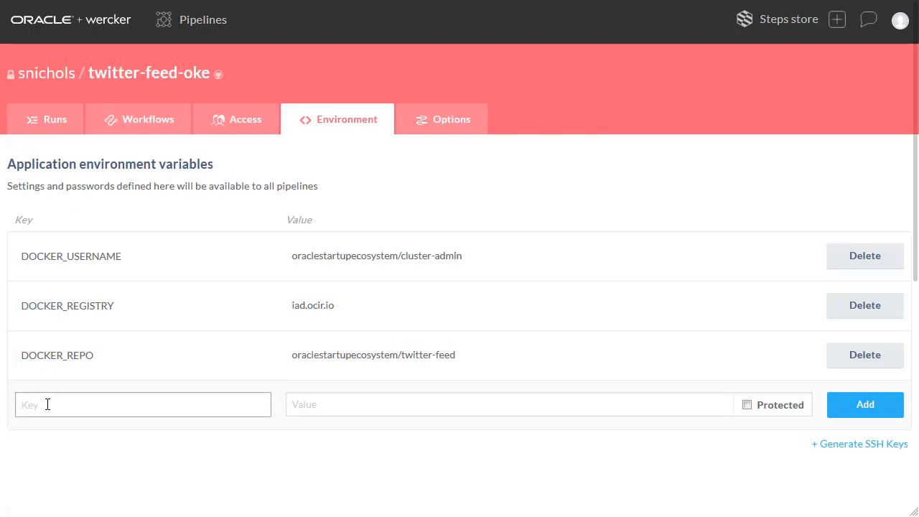
text(UBERNETES_AUTH_TOKEN)
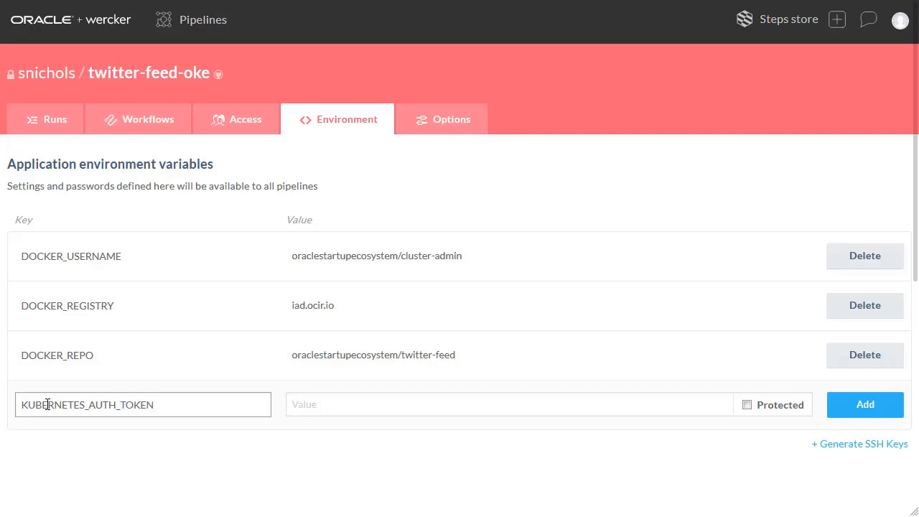
Paste the copied auth token as the value of KUBERNETES_AUTH_TOKEN, mark it Protected and add the variable.
click(359, 405)
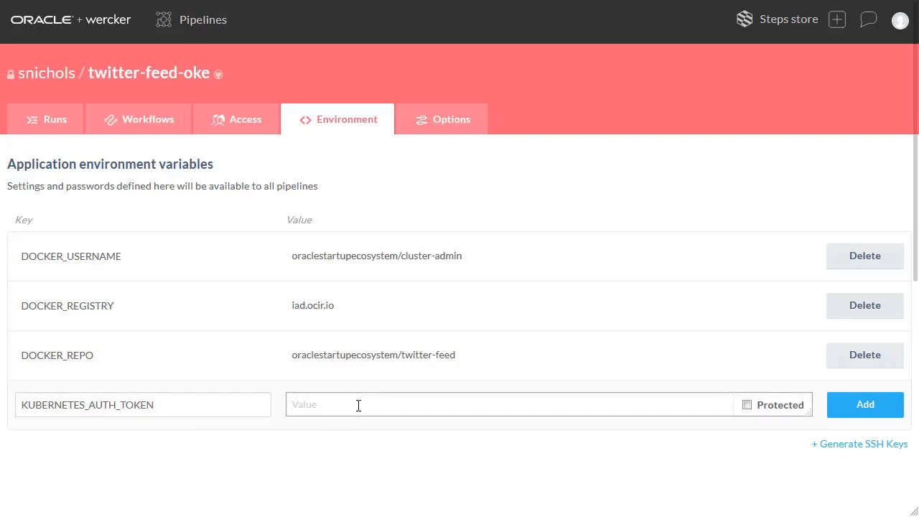
right_click(359, 406)
click(391, 470)
key(ctrl+v)
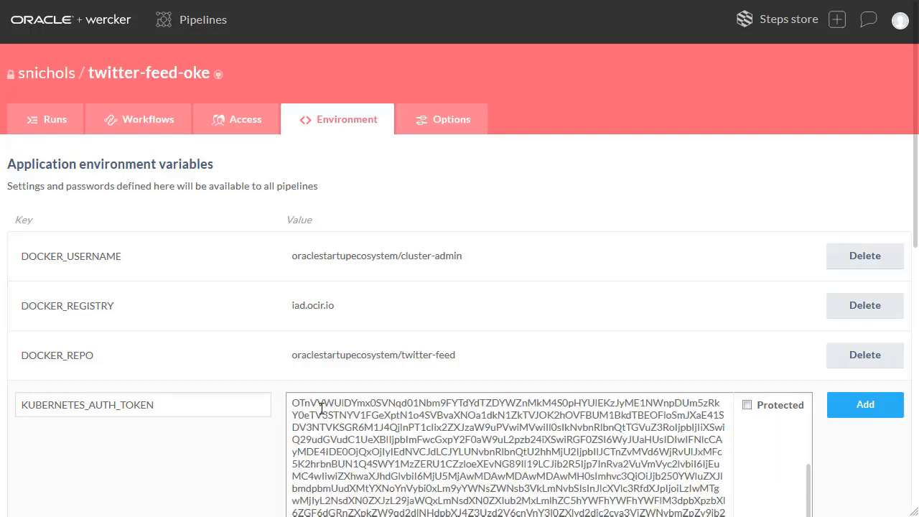
click(747, 407)
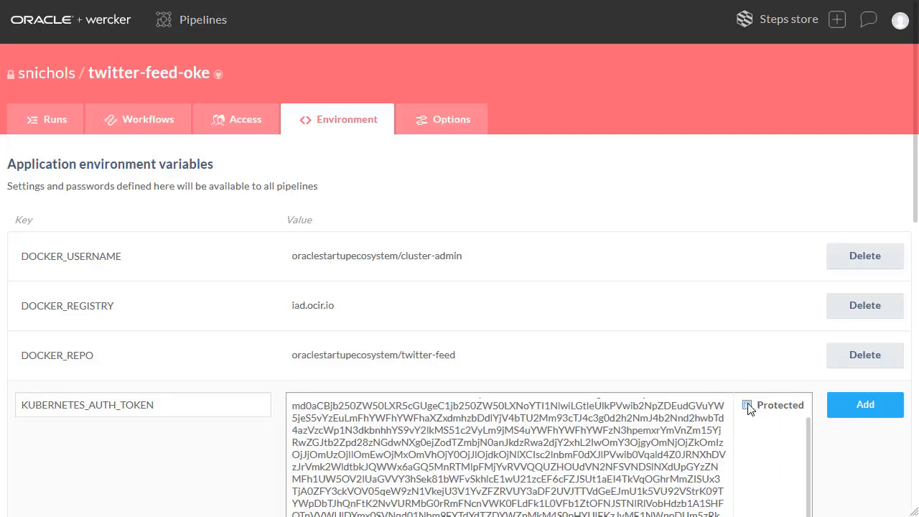
click(867, 409)
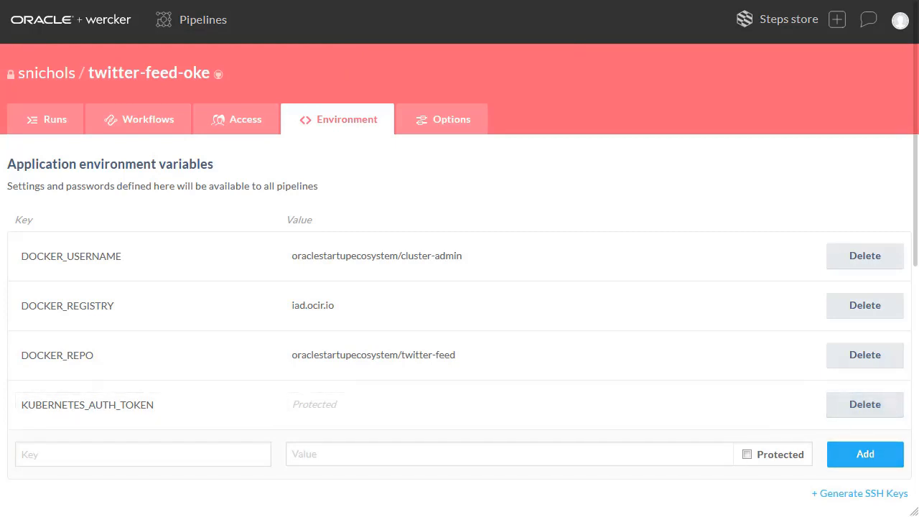
Switch to the terminal and run ./kubectl.exe config view | grep server | cut -f 2- -d ":" | tr -d " " to print the cluster's server address.
key(alt+Tab)
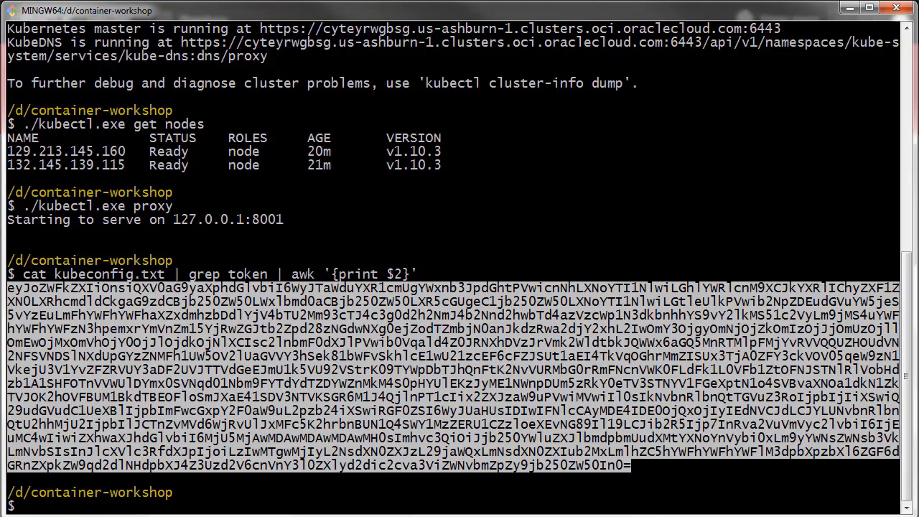
click(67, 323)
right_click(67, 323)
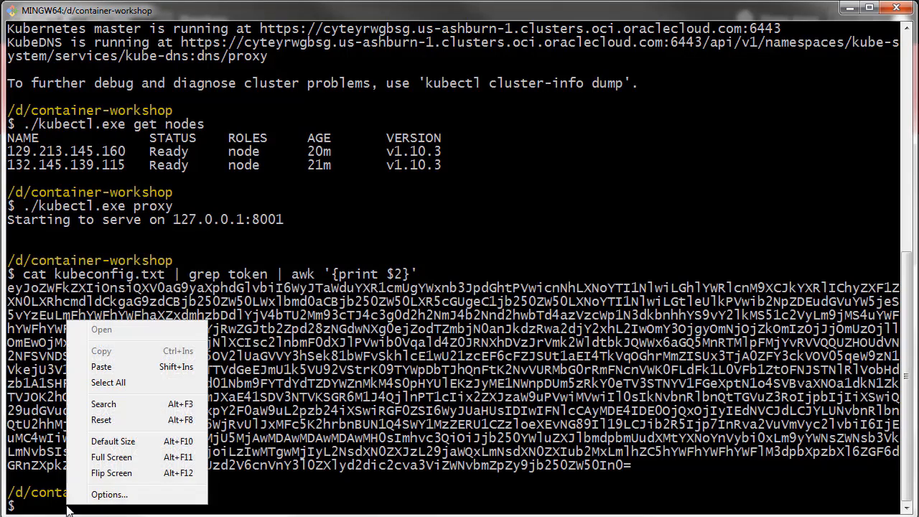
click(116, 369)
key(Return)
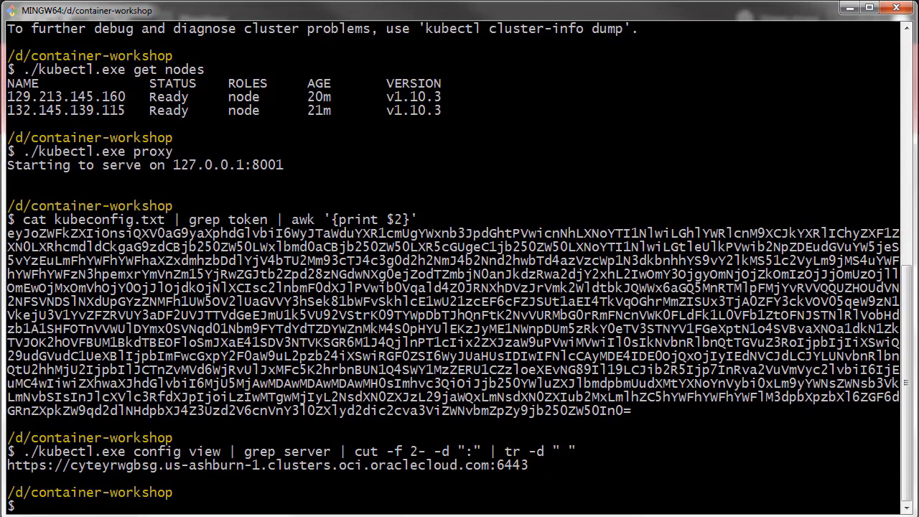
Copy the server URL printed by the config view command, including its port number.
drag(7, 465, 529, 466)
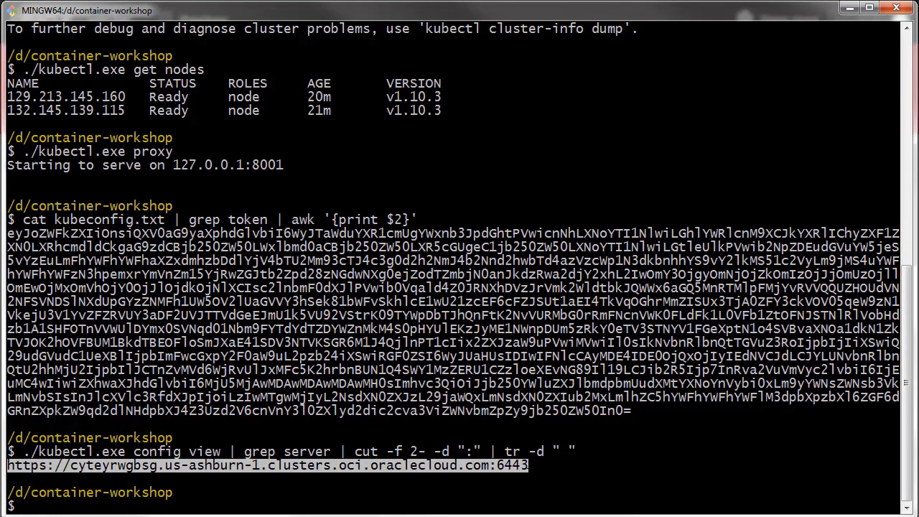
right_click(482, 466)
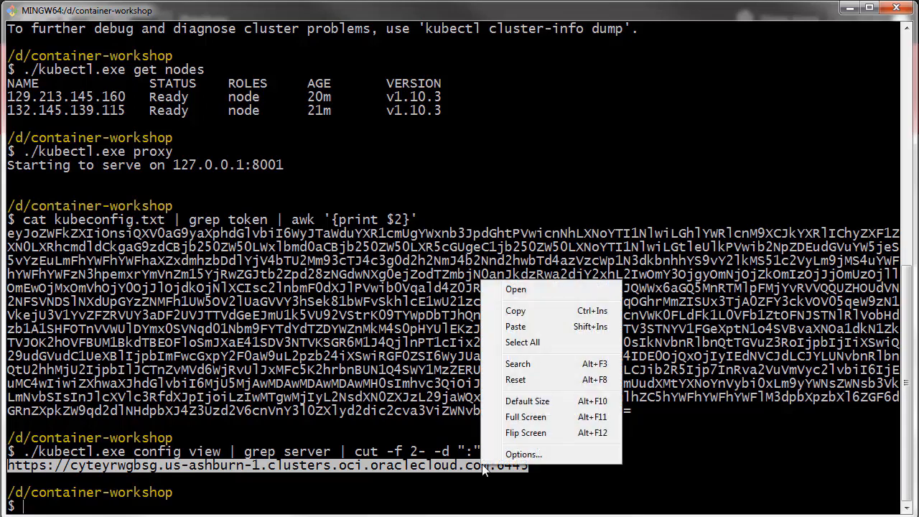
click(521, 318)
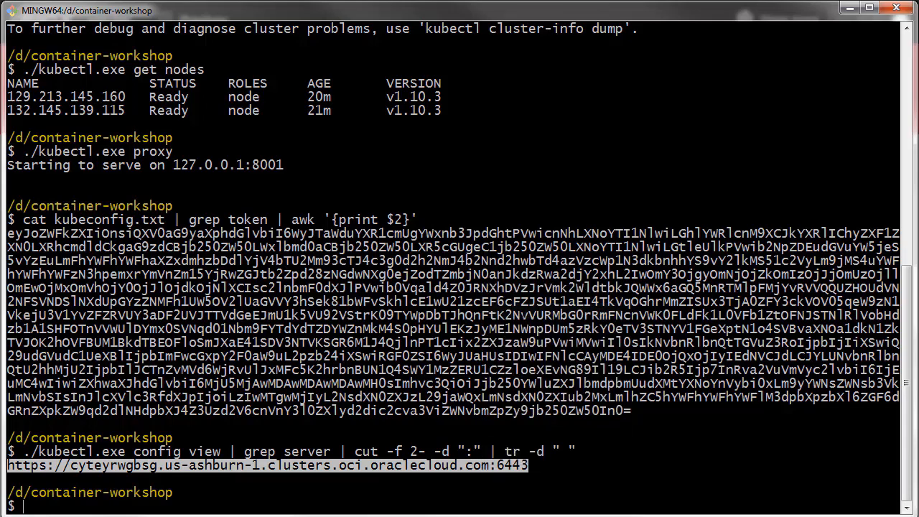
Switch back to Wercker and enter KUBERNETES_MASTER as the key of another environment variable.
click(852, 9)
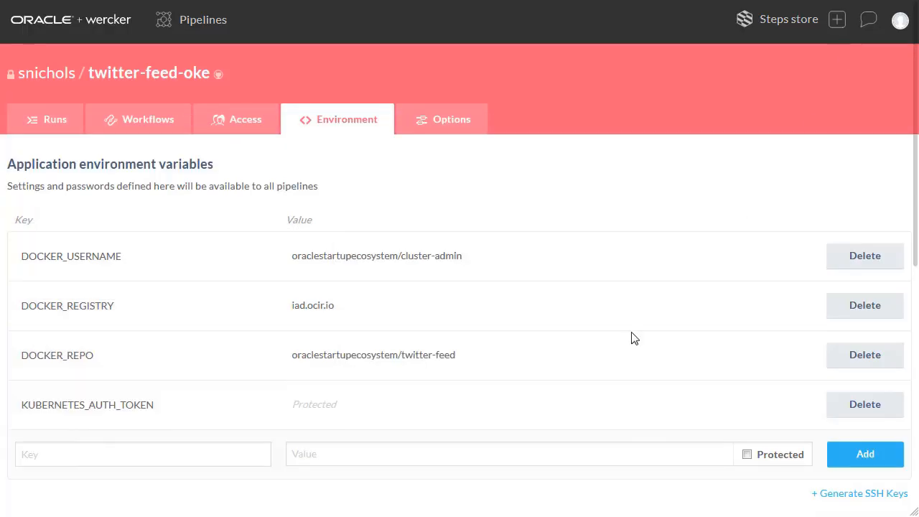
click(86, 460)
text(KUB)
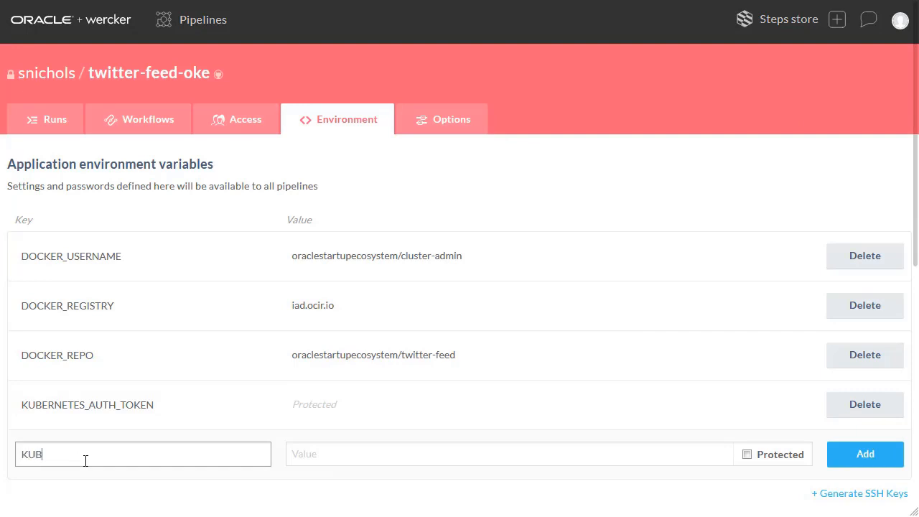
text(ERNETES_MASTER)
click(341, 457)
right_click(341, 458)
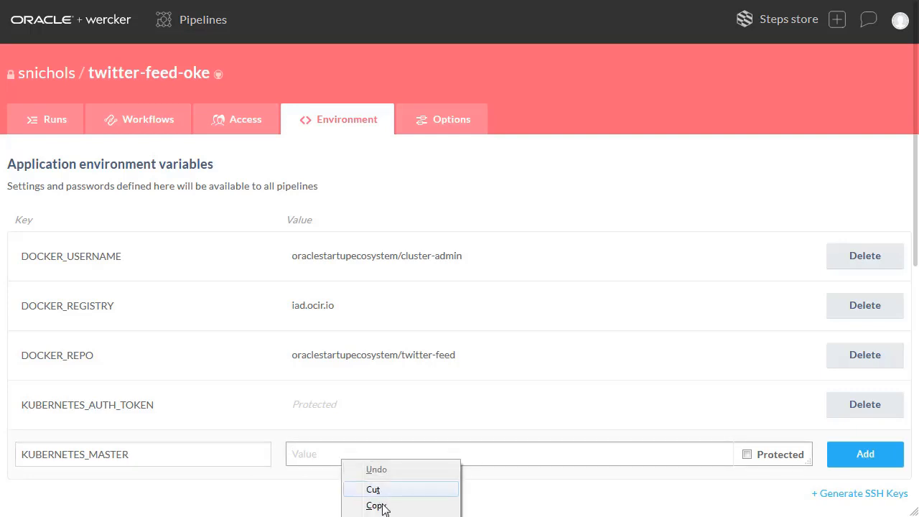
click(382, 516)
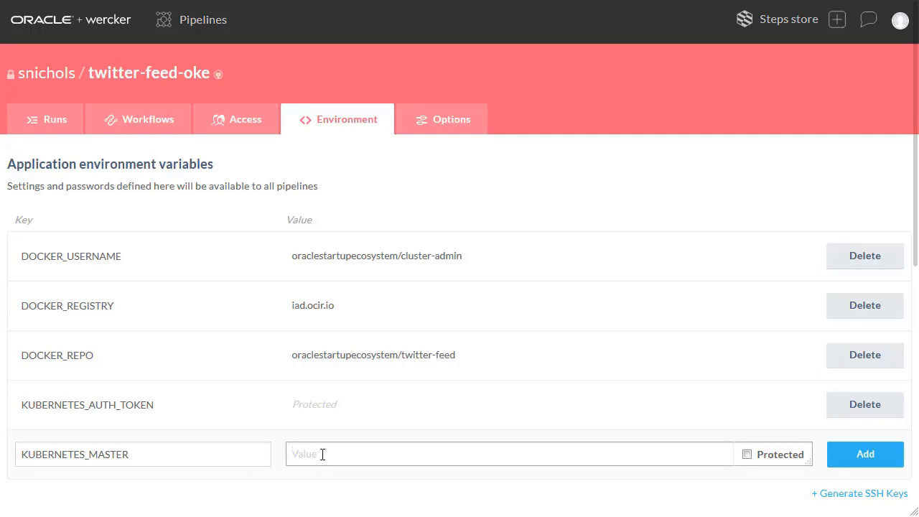
key(ctrl+v)
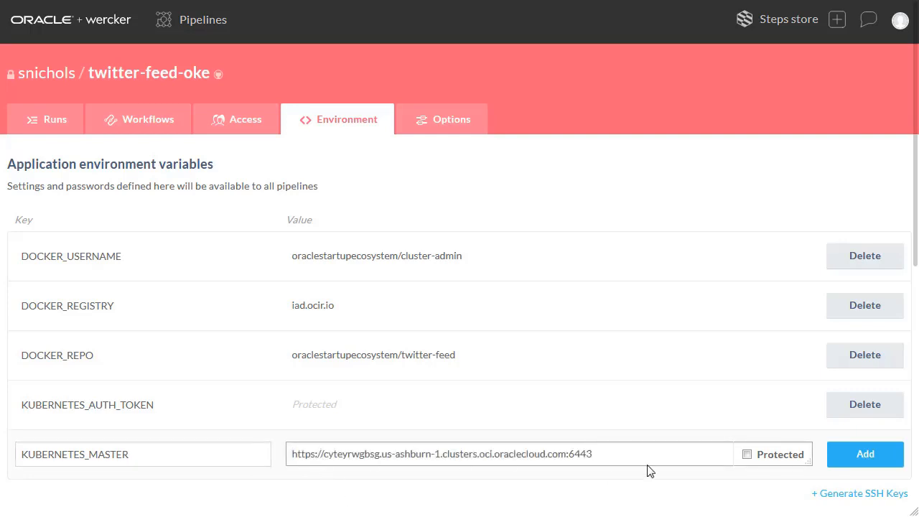
click(865, 456)
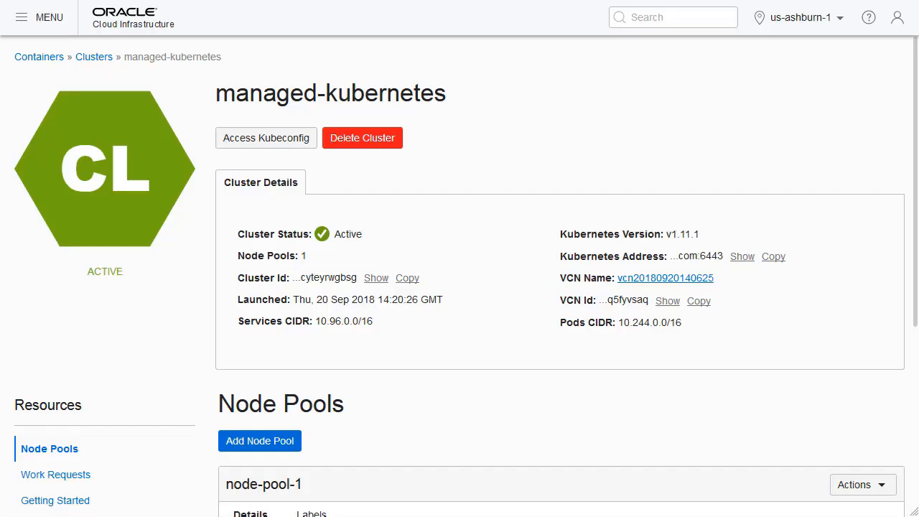
In the Oracle Cloud Infrastructure console, open the cluster-admin user's settings and display its auth tokens.
click(898, 20)
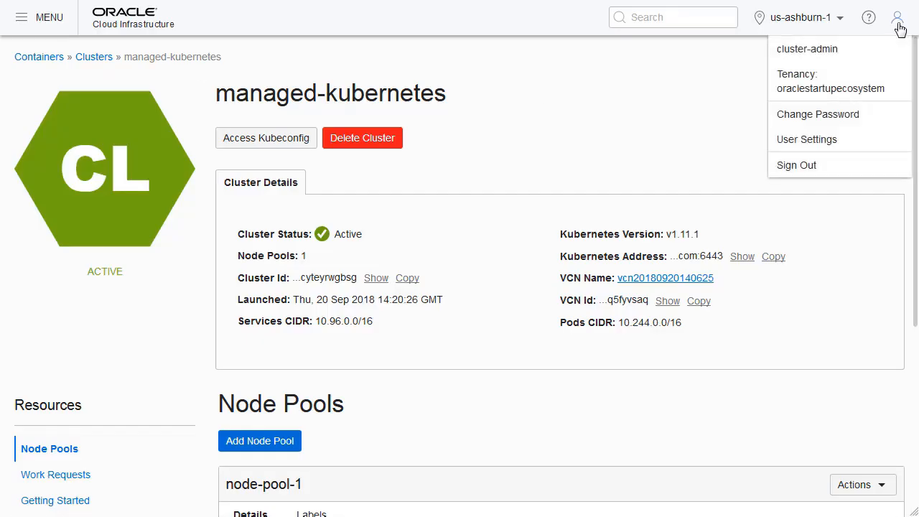
click(837, 142)
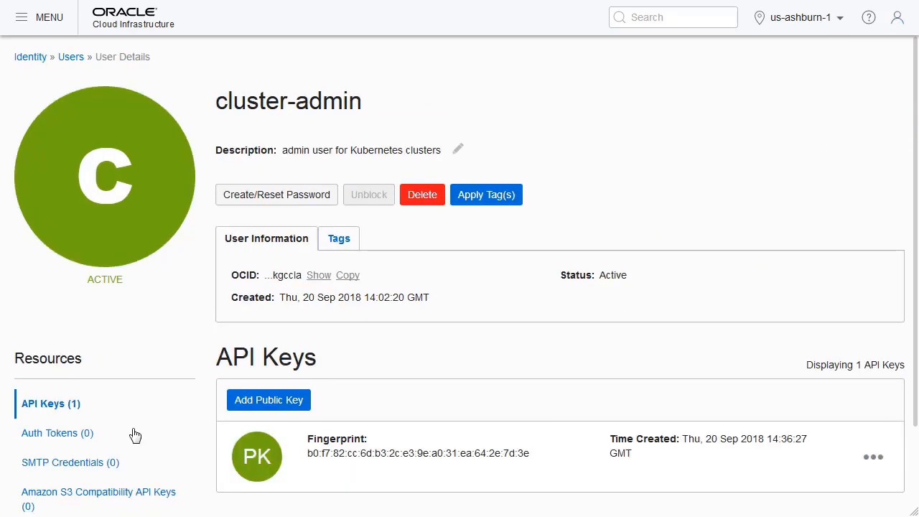
click(63, 435)
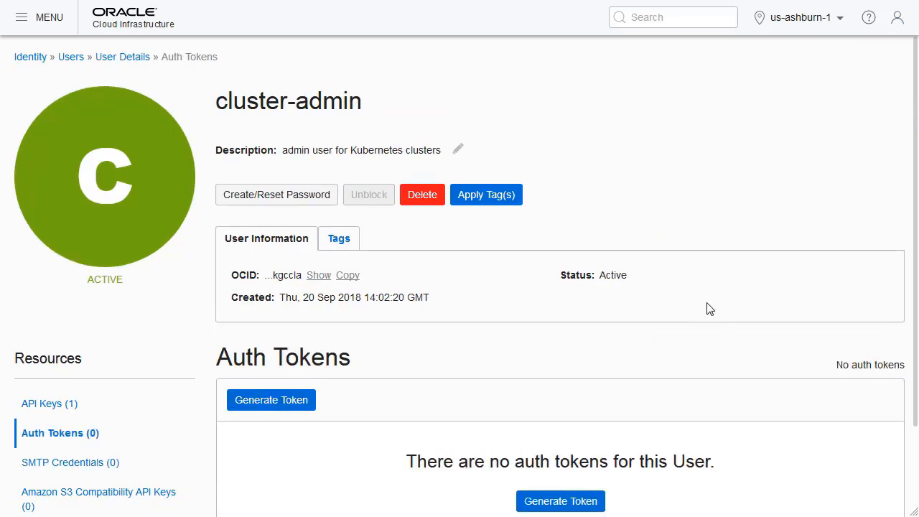
scroll(707, 309, down, 3)
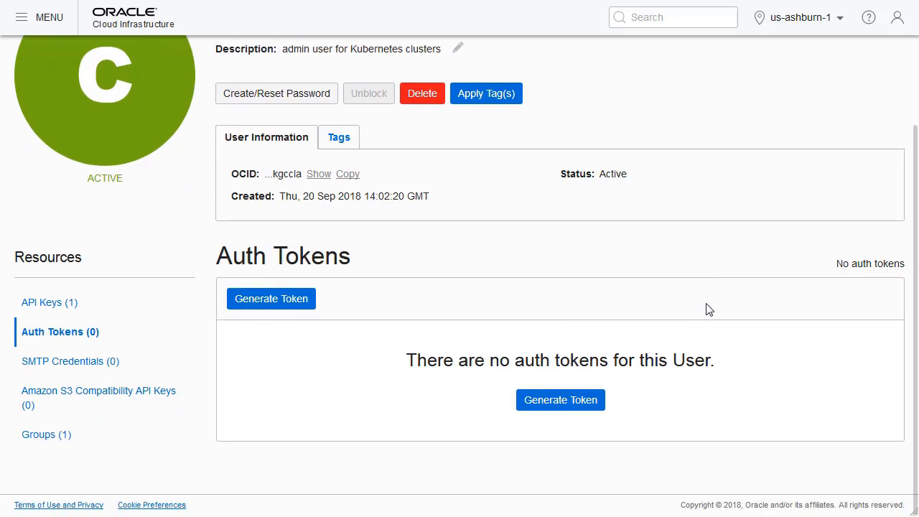
Generate an auth token with the description Wercker Pipeline Token, copy the generated token and close the dialog.
click(271, 300)
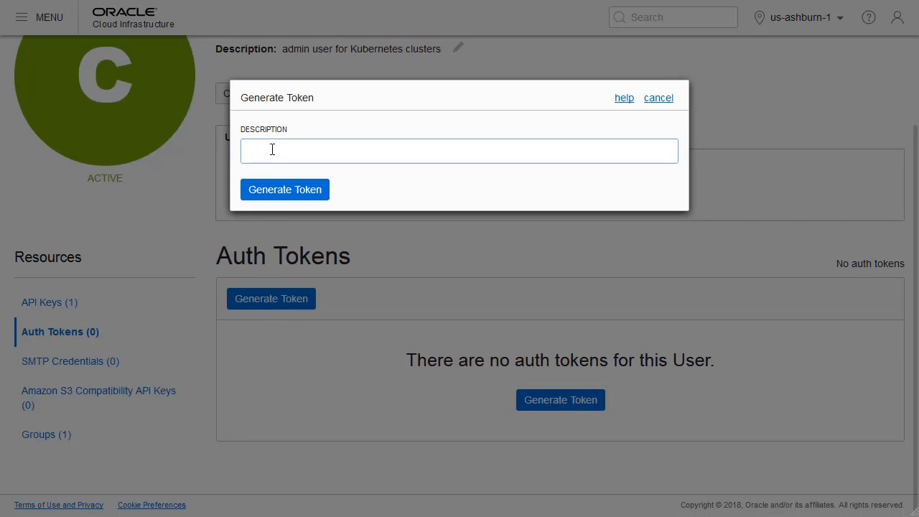
text(Wercker Pipeline Token)
click(287, 191)
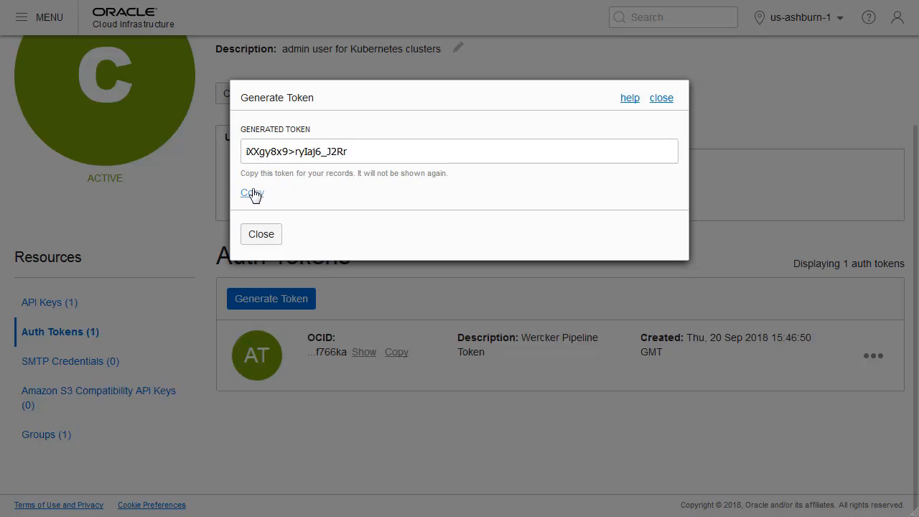
click(253, 194)
click(261, 235)
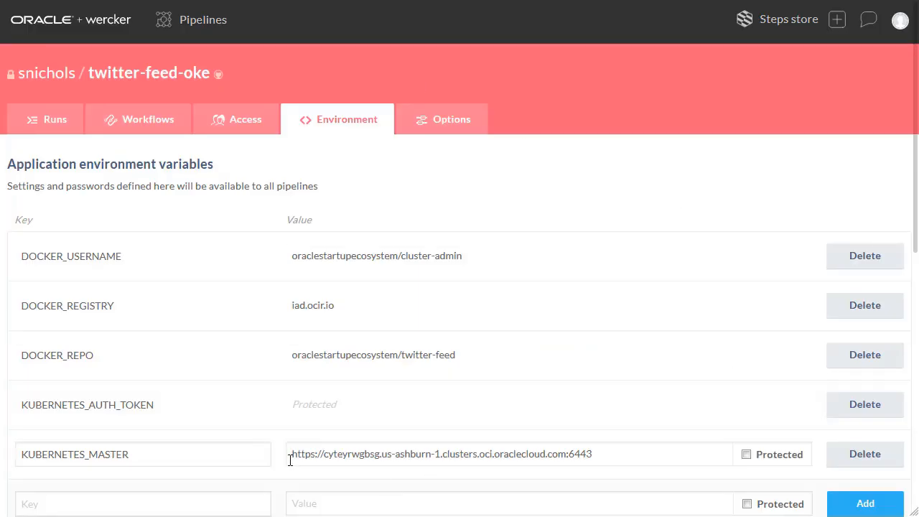
Add a protected environment variable with the key OCI_AUTH_TOKEN and paste the copied auth token as its value.
scroll(611, 168, down, 5)
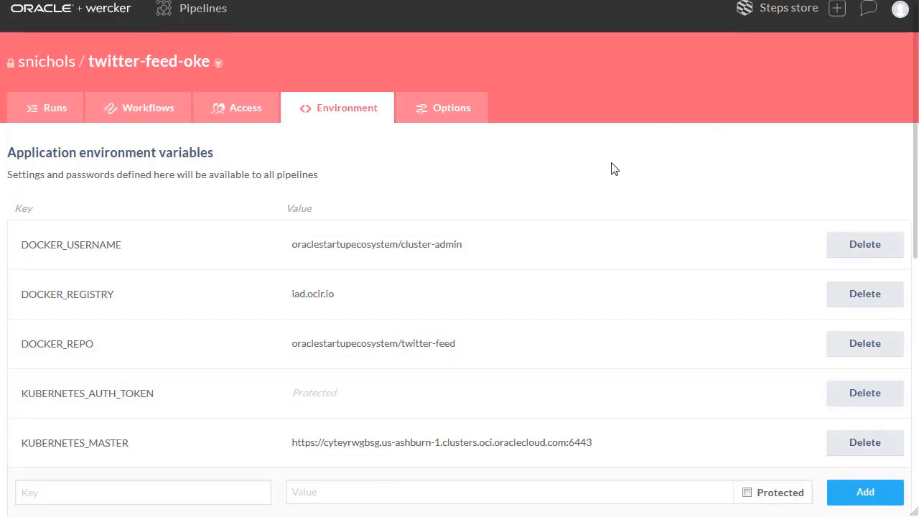
click(107, 177)
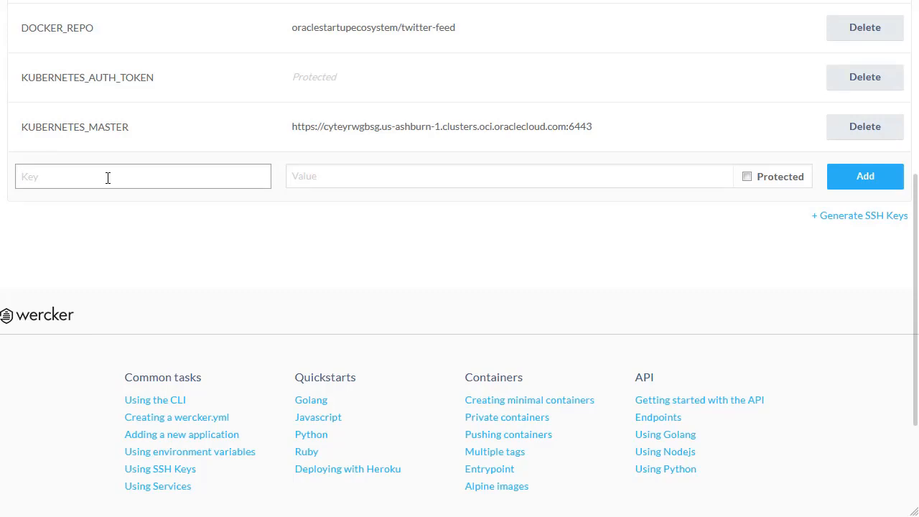
text(OCI_AUTH_TOKEN)
click(329, 179)
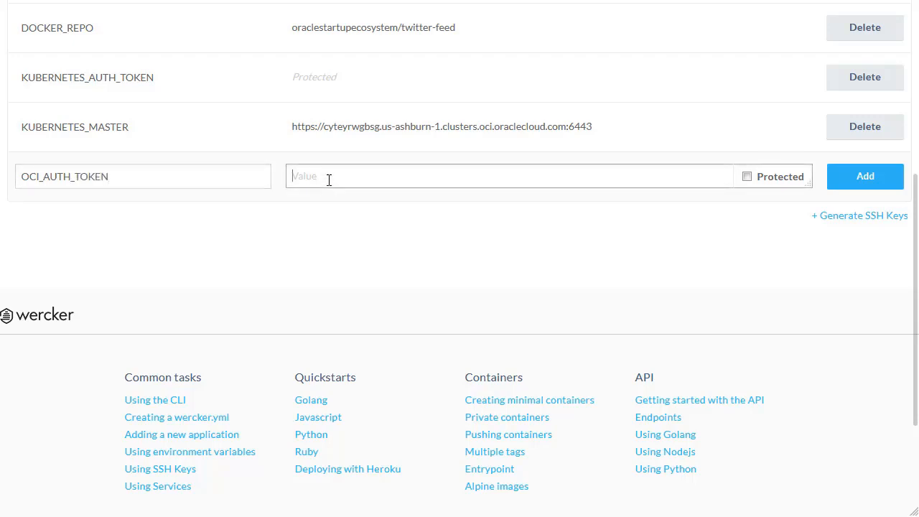
key(ctrl+v)
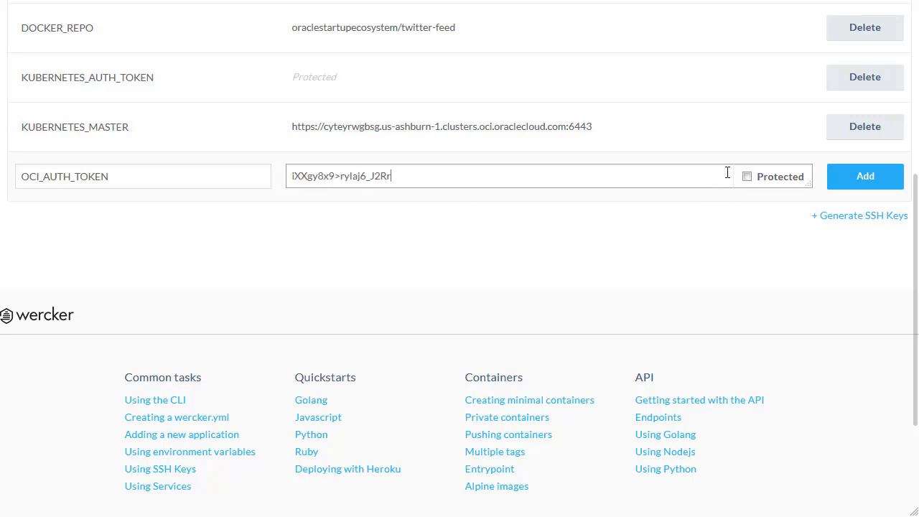
click(746, 177)
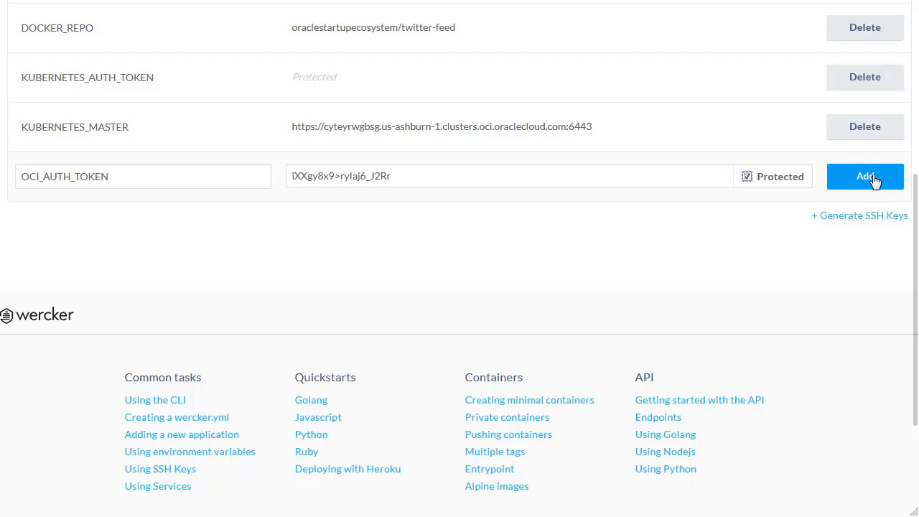
click(866, 177)
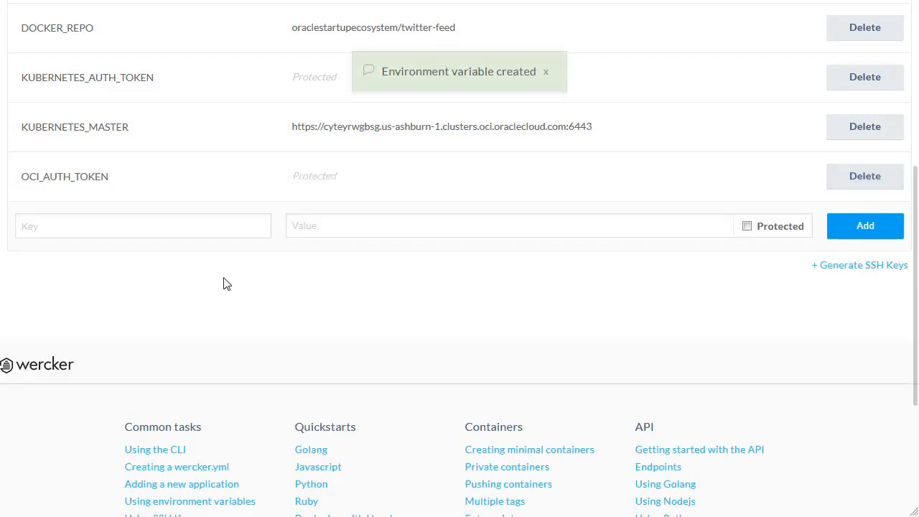
Open the failed push-release run of the latest Update wercker.yml commit and retry it.
scroll(223, 283, up, 2)
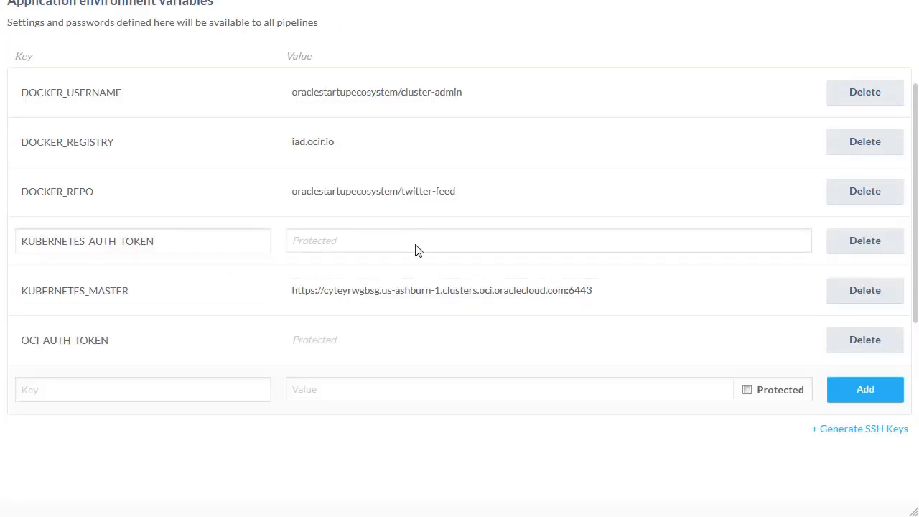
scroll(418, 245, up, 2)
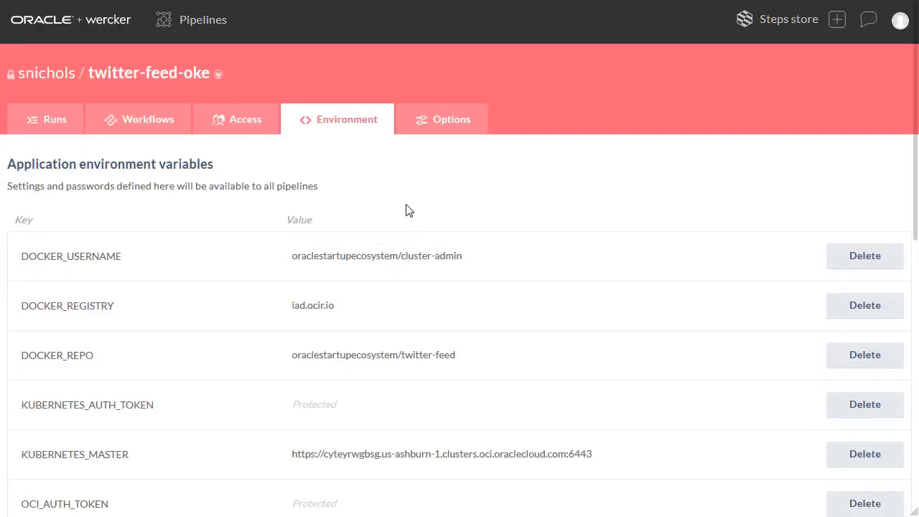
click(47, 123)
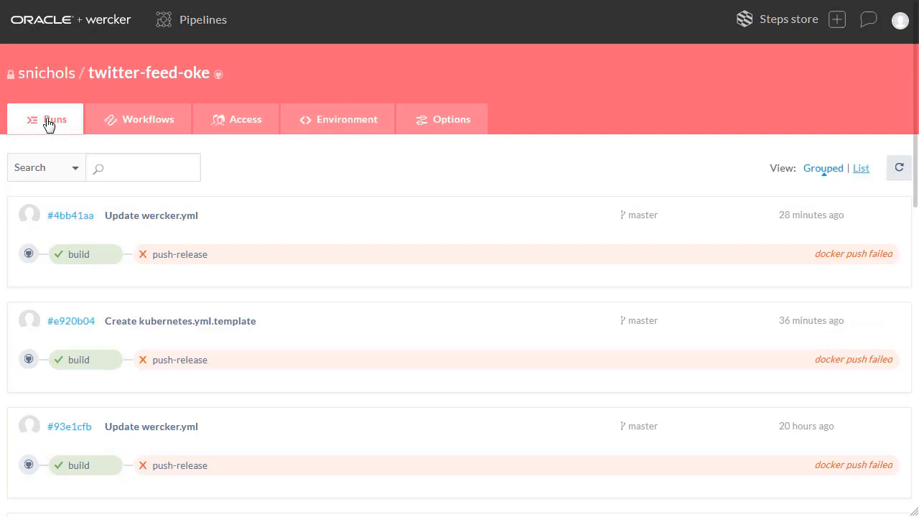
click(223, 259)
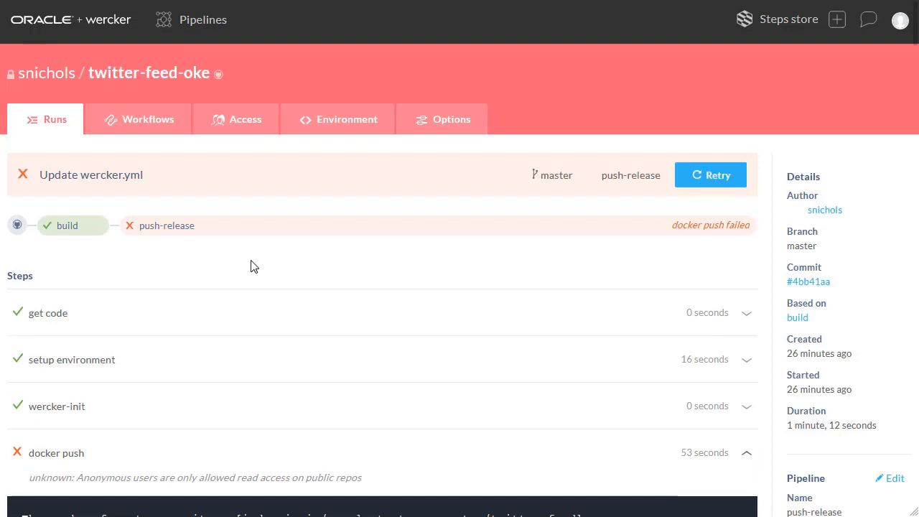
click(718, 175)
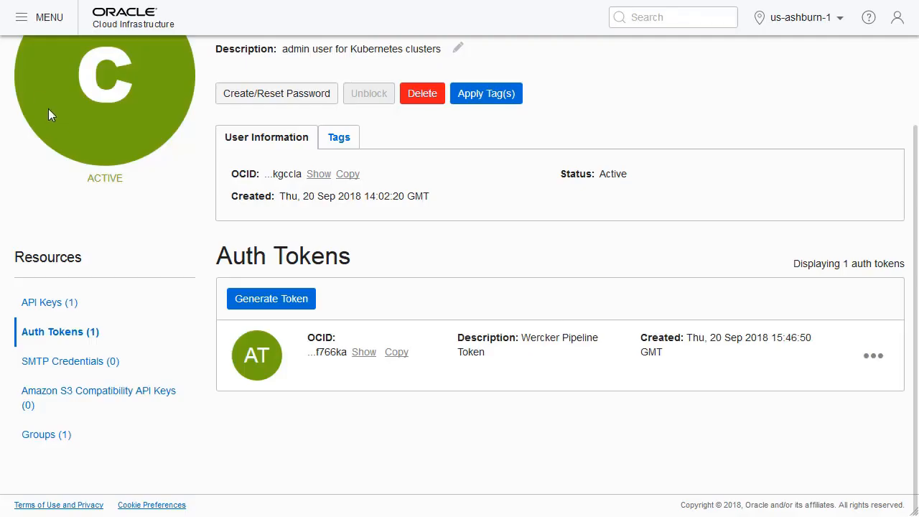
In the Oracle Cloud Infrastructure console, open the container registry and inspect the master image in the twitter-feed repository with its layers.
scroll(48, 108, up, 3)
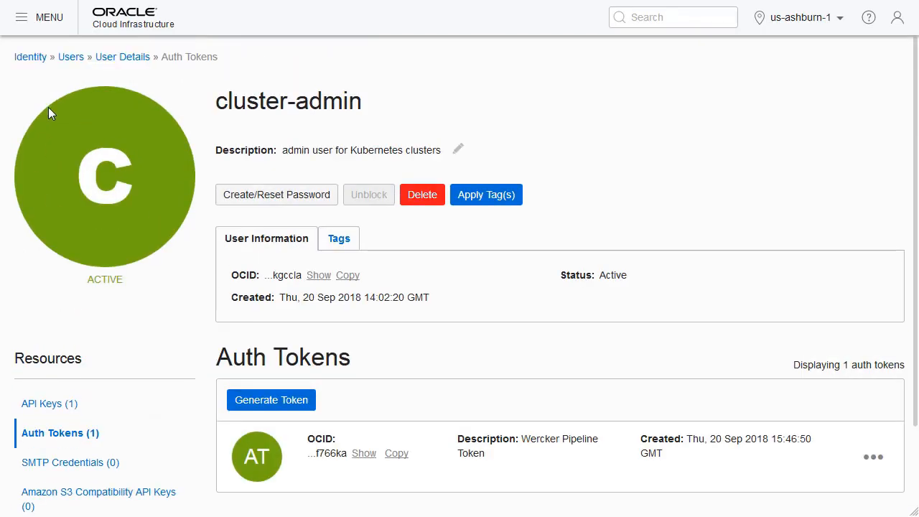
click(23, 20)
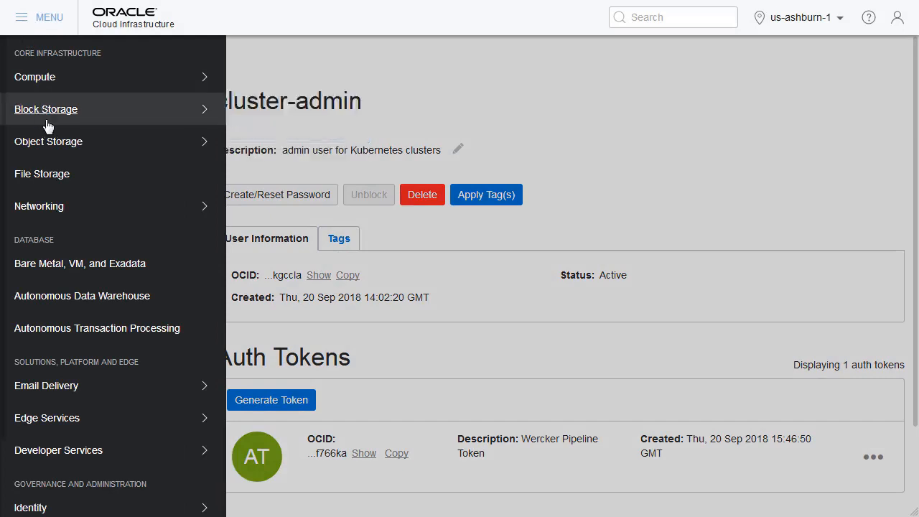
mouse_move(119, 459)
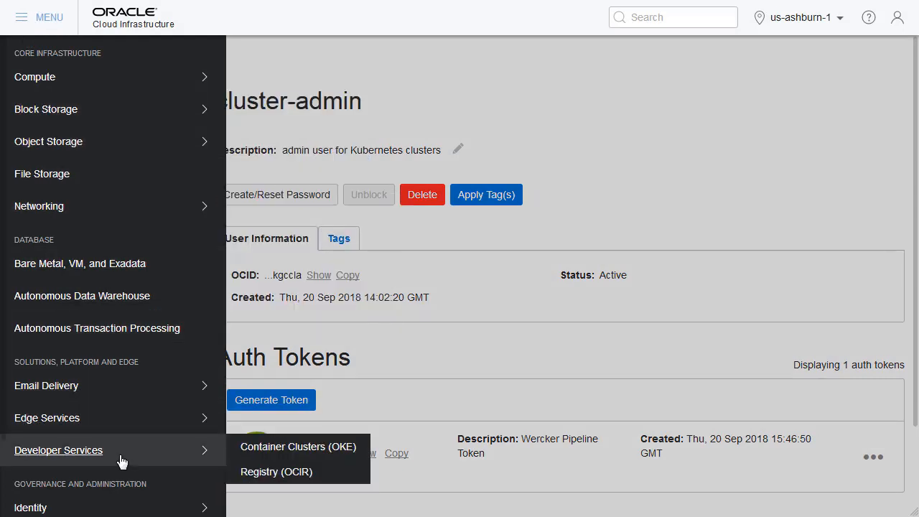
click(277, 473)
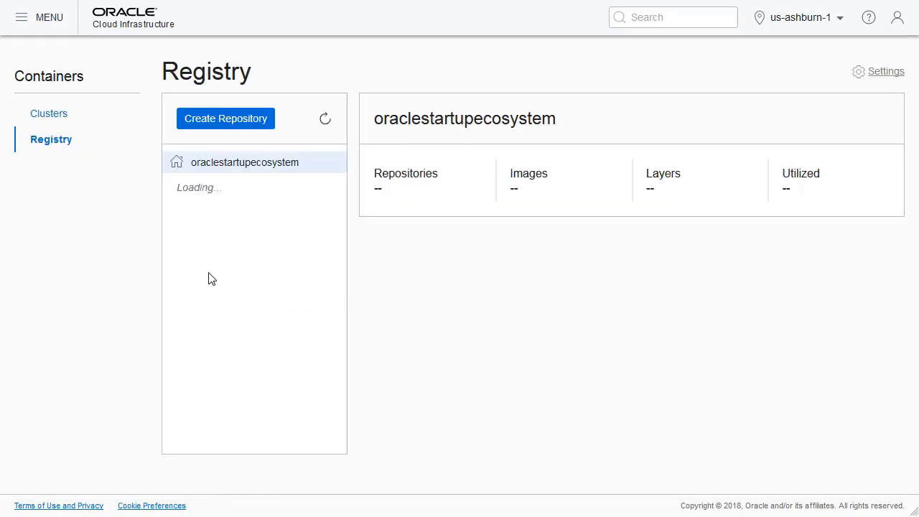
click(179, 218)
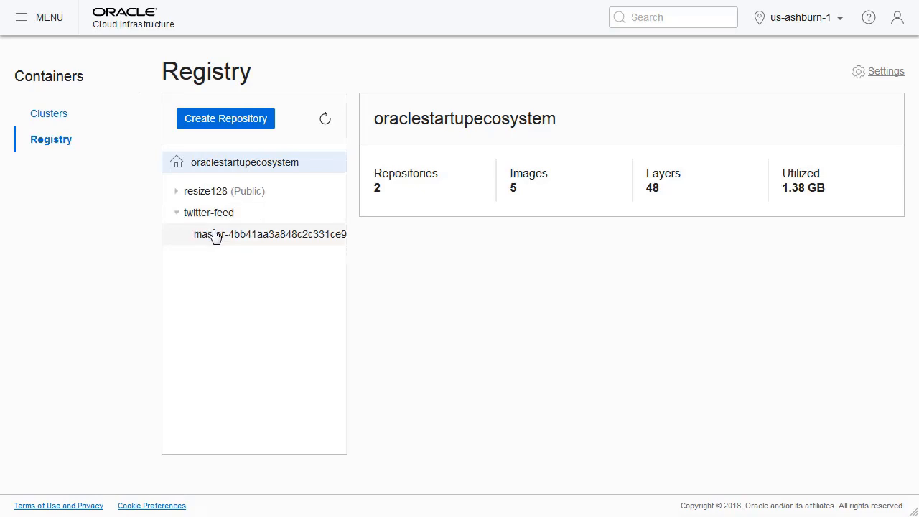
click(215, 236)
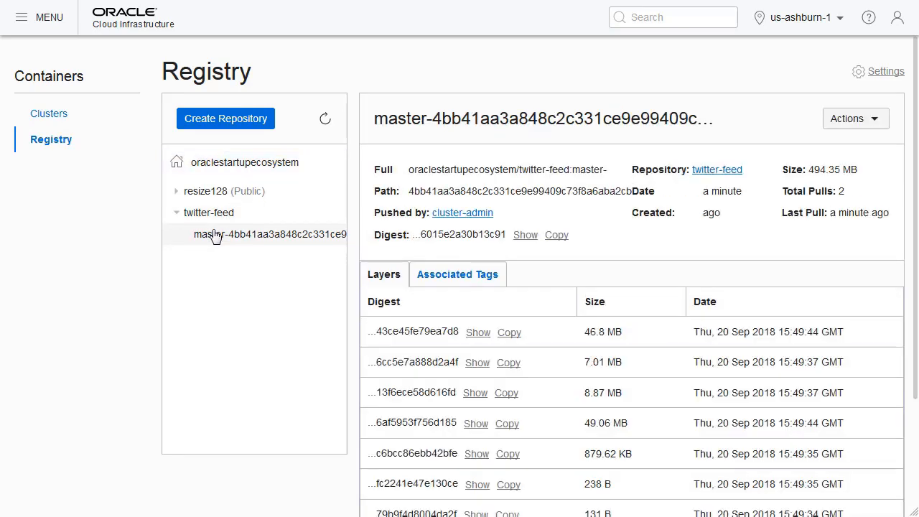
scroll(655, 263, down, 2)
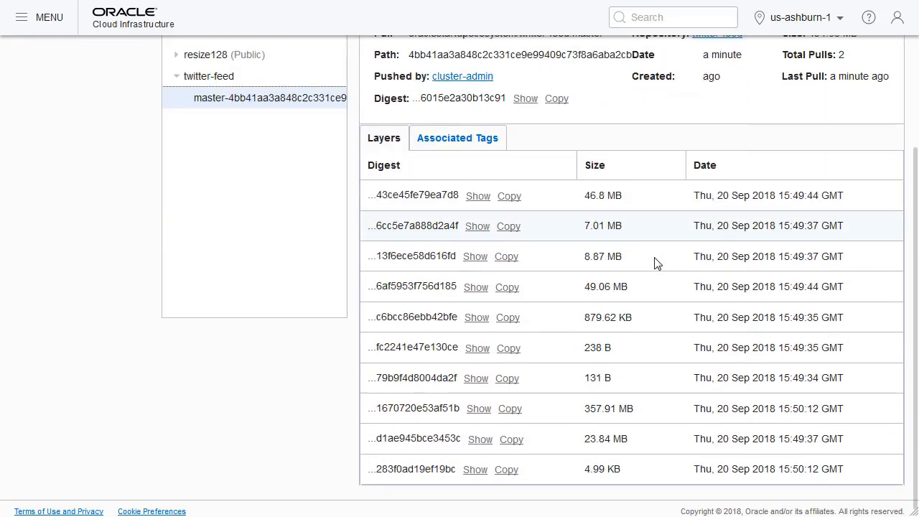
scroll(655, 262, up, 2)
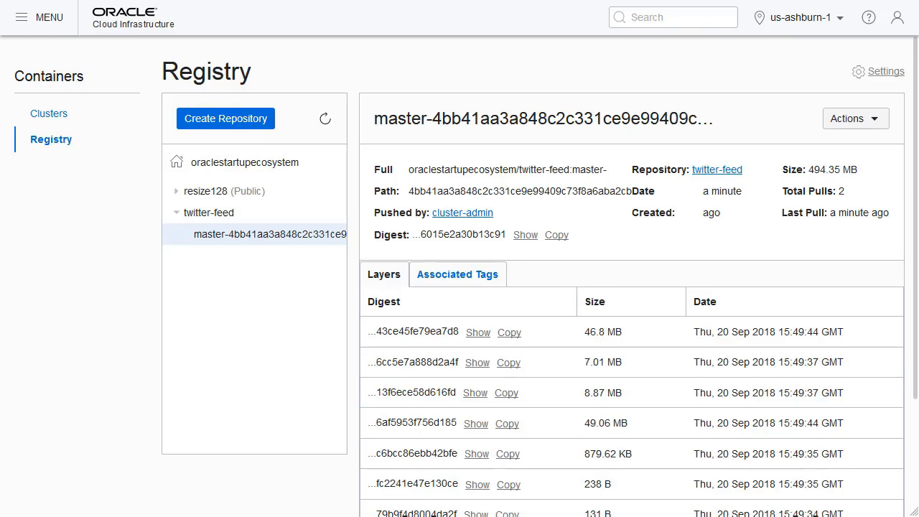
Switch to the MINGW64 terminal and run ./kubectl.exe proxy again.
key(alt+Tab)
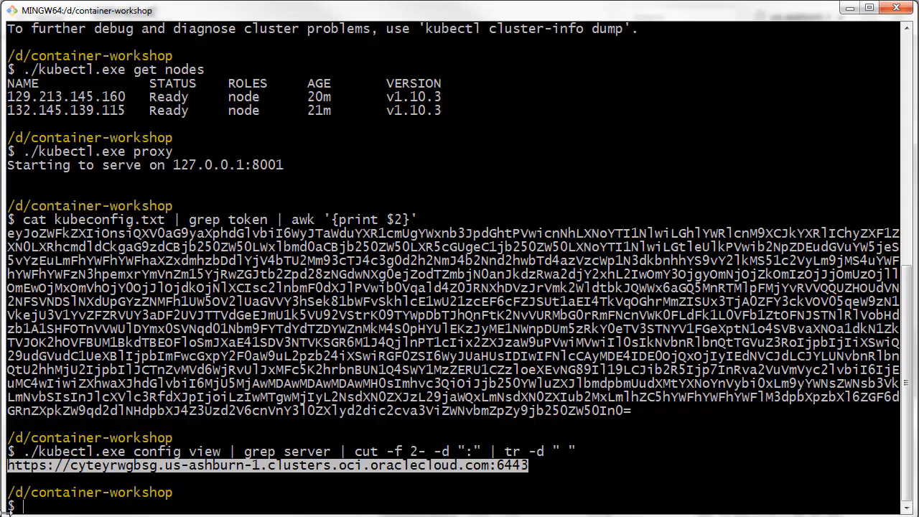
key(Escape)
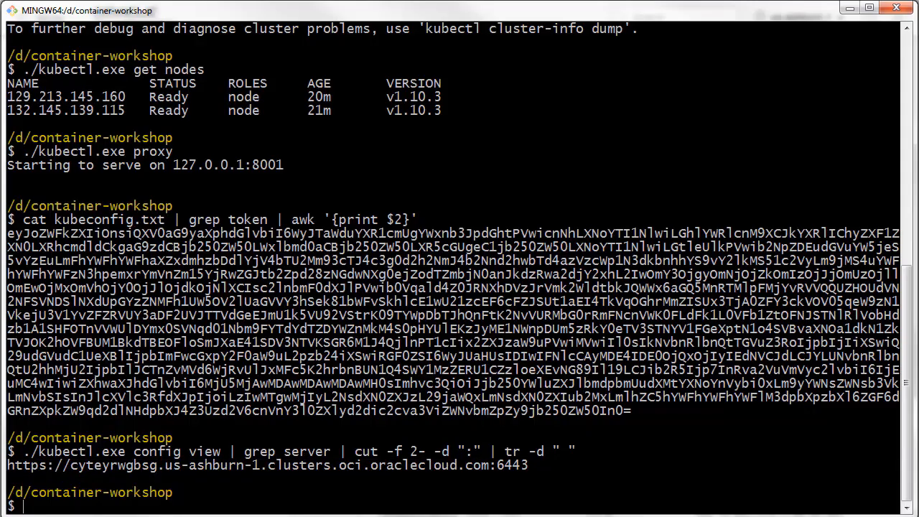
key(Up)
key(Up)
key(Up)
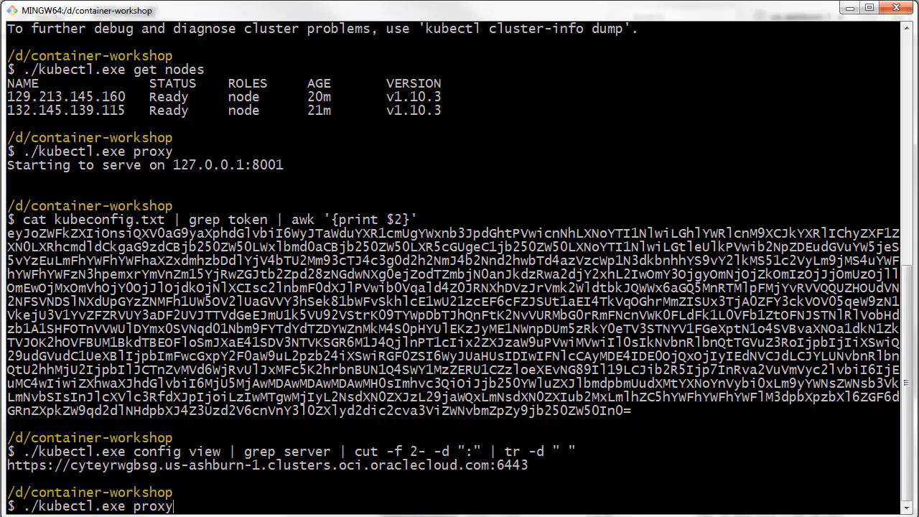
key(Return)
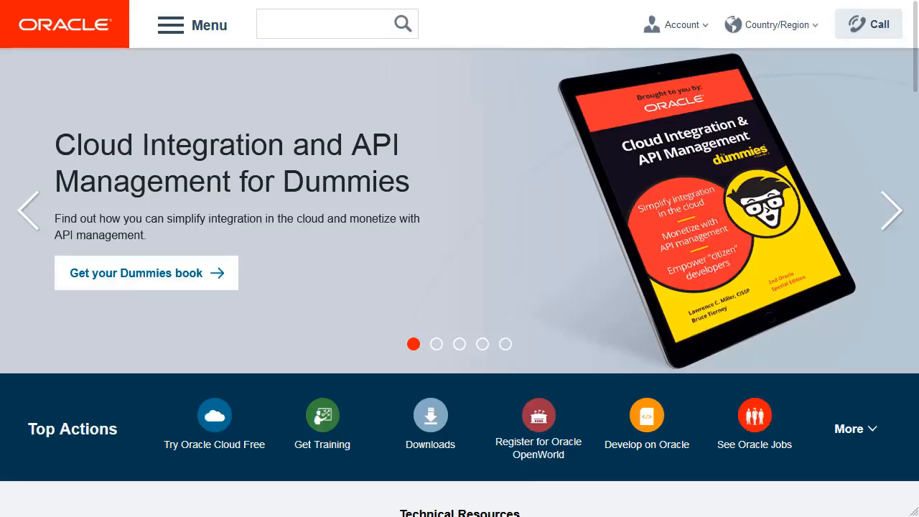
Open the Kubernetes Dashboard in the browser and sign in with kubeconfig.txt from the container-workshop folder.
right_click(162, 1)
click(201, 1)
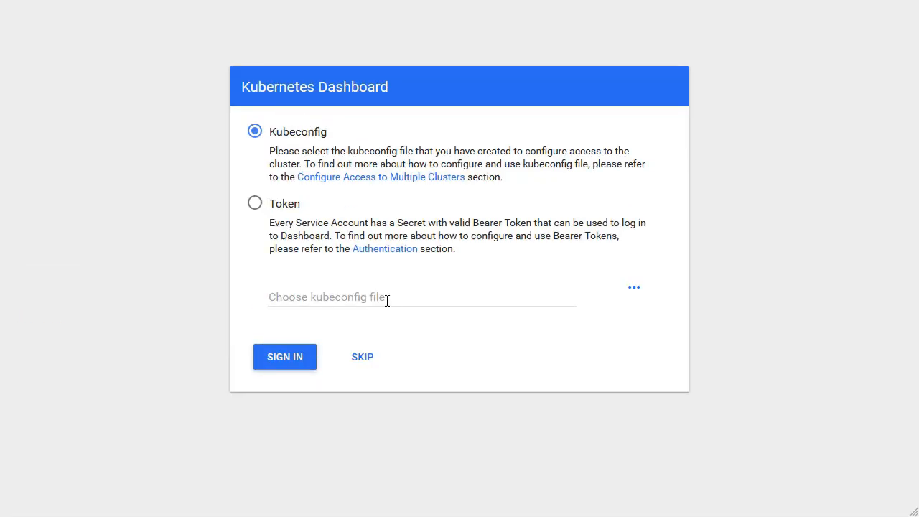
click(635, 294)
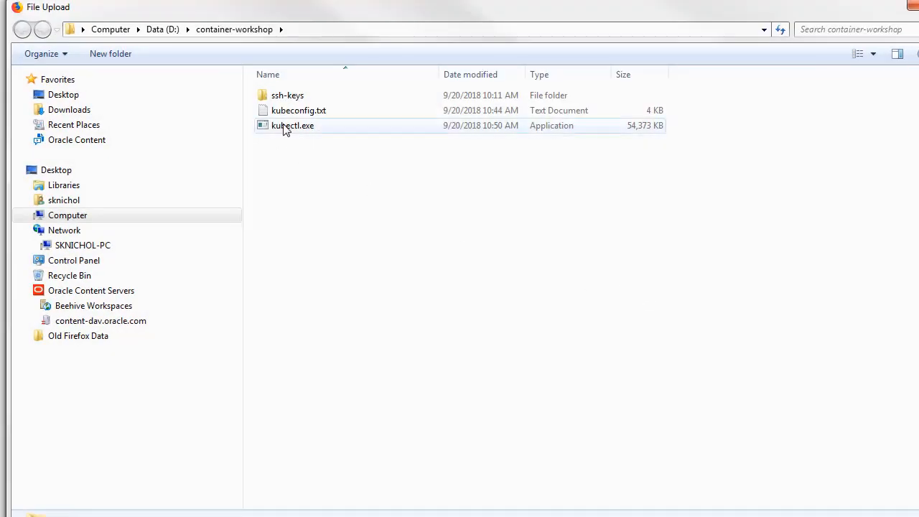
click(293, 117)
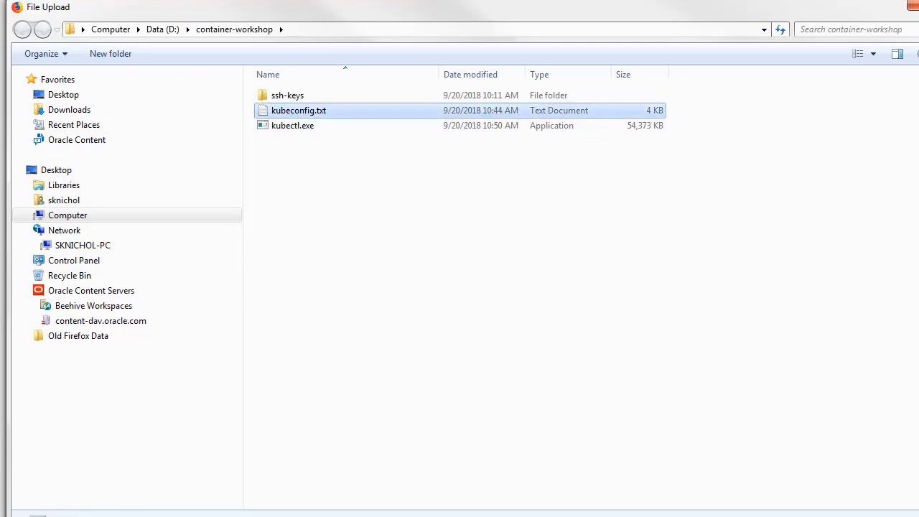
key(Return)
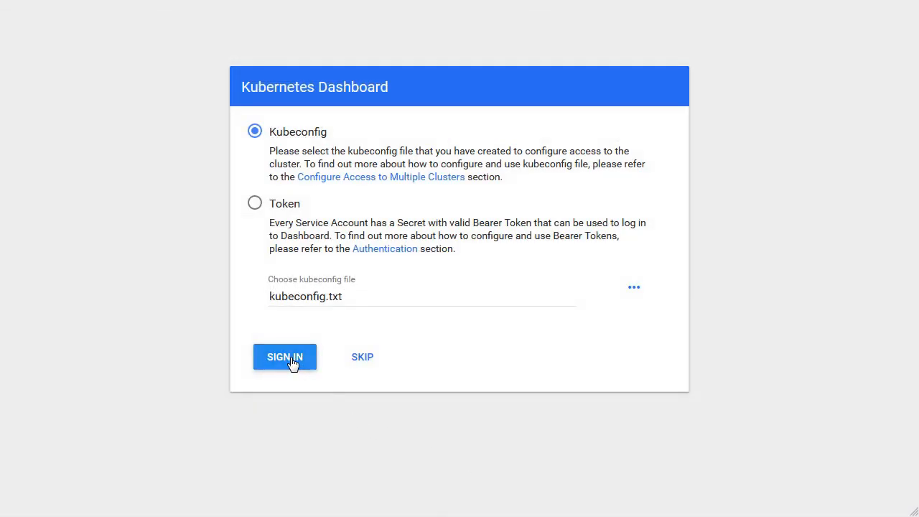
click(293, 364)
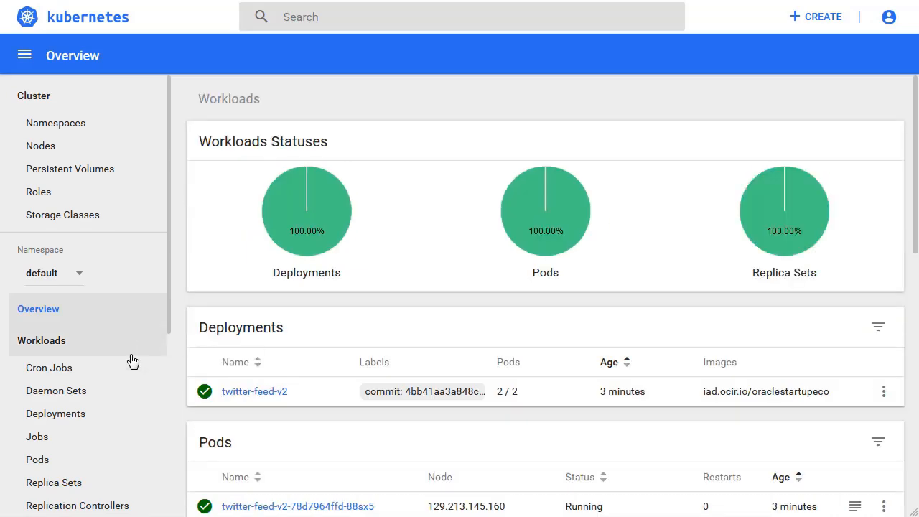
From the list of pods, open twitter-feed-v2-78d7964ffd-88sx5 and start a shell in its container.
click(39, 461)
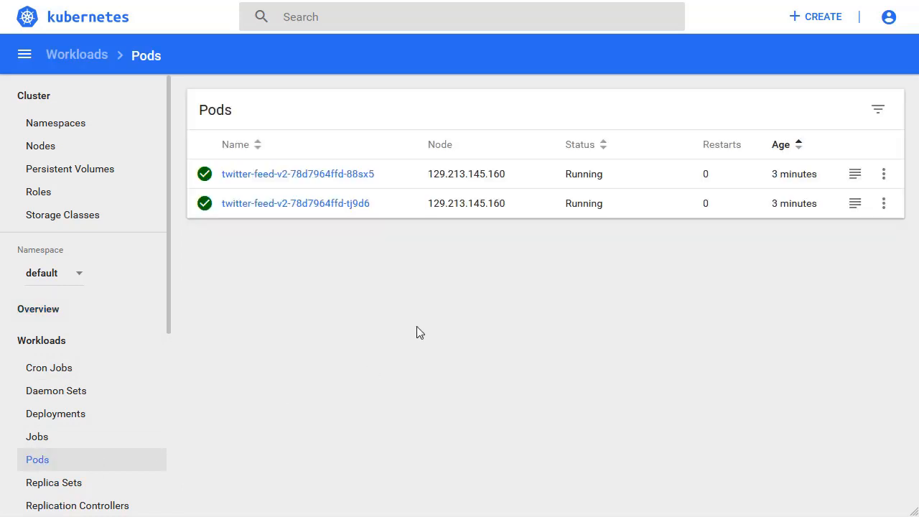
click(339, 176)
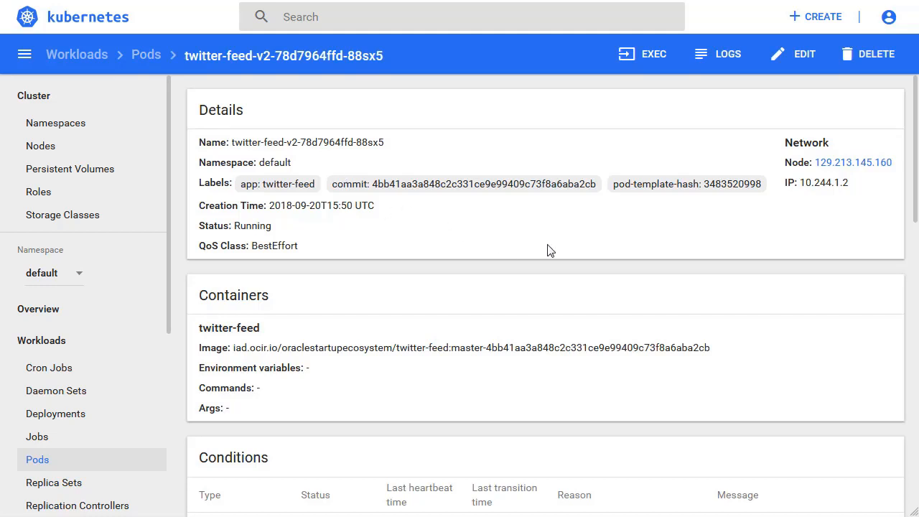
click(645, 61)
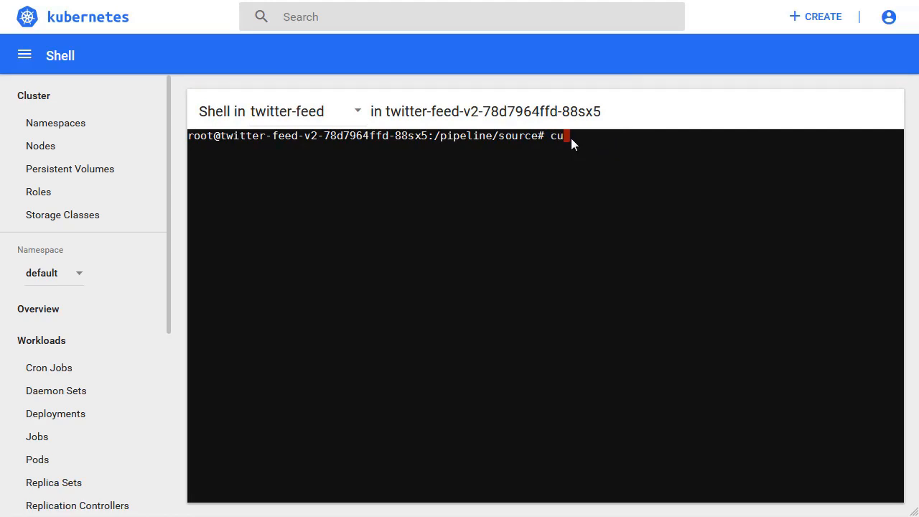
text(curl -s http://)
key(Escape)
text(/statictweets | head -c 100)
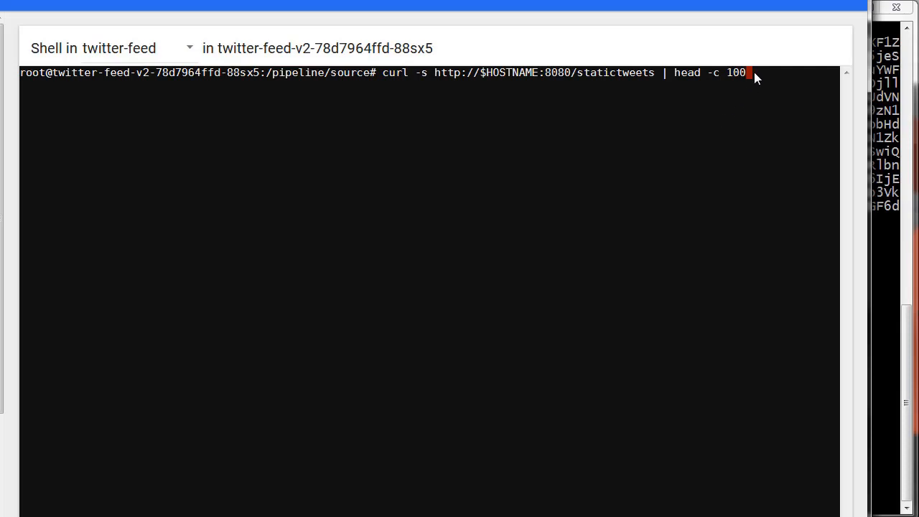
key(Return)
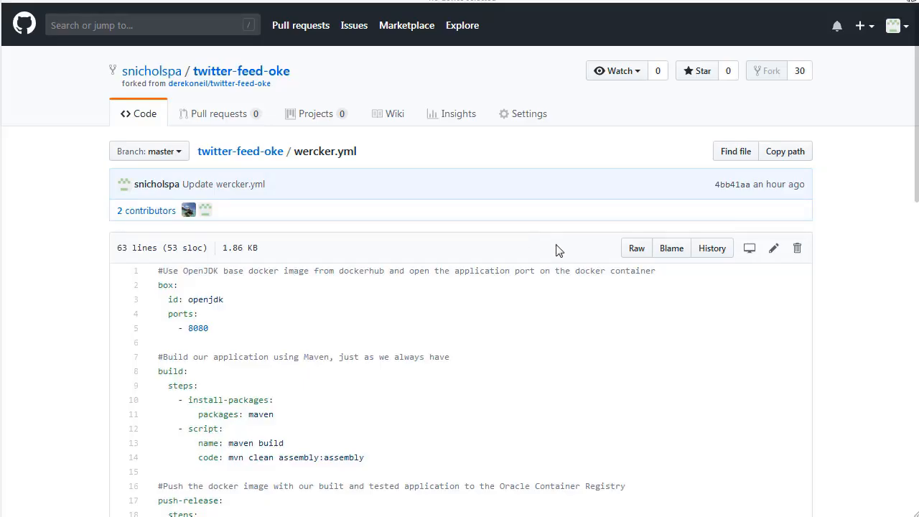
From the twitter-feed-oke repository, open alpha-office-product-catalog.kubernetes.yml and save its raw version locally under the same file name.
click(240, 152)
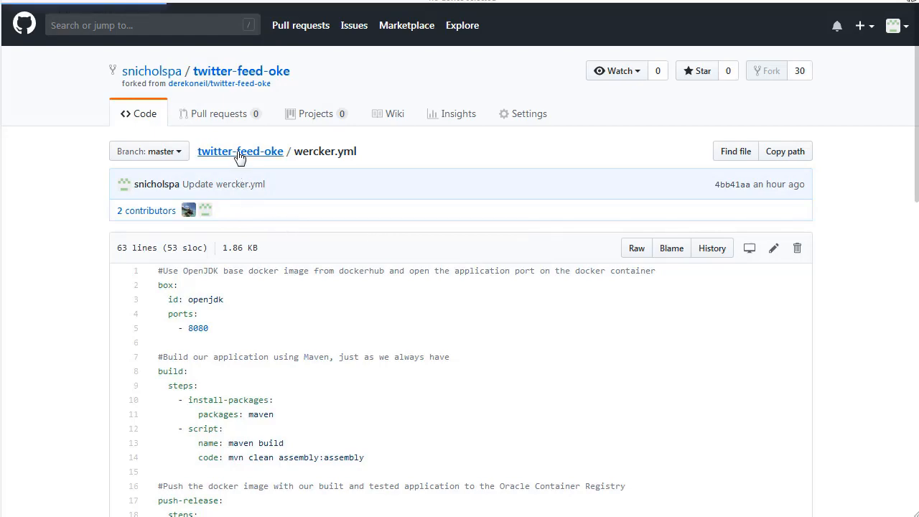
scroll(421, 257, down, 3)
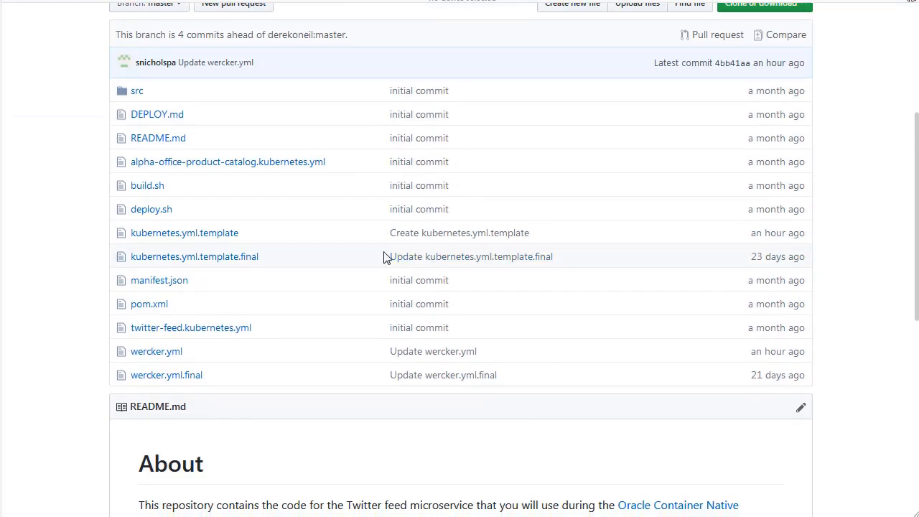
click(212, 167)
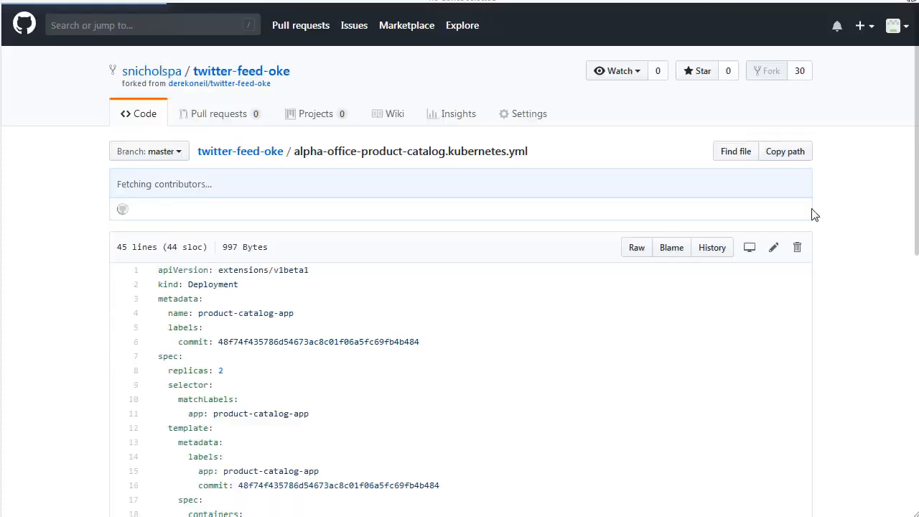
right_click(634, 250)
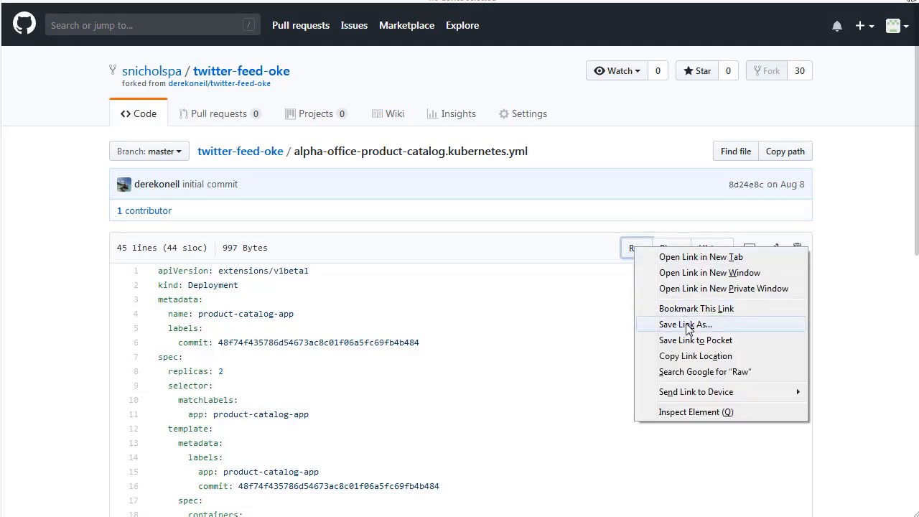
click(687, 325)
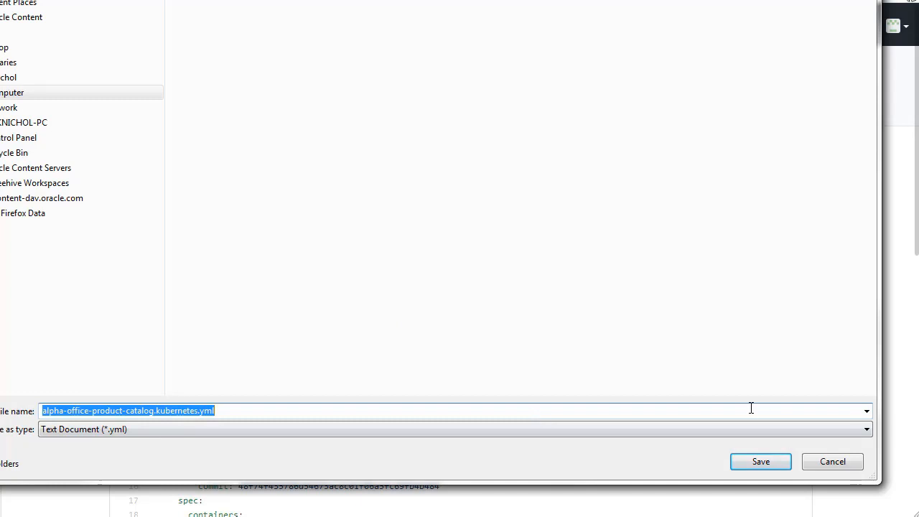
click(752, 462)
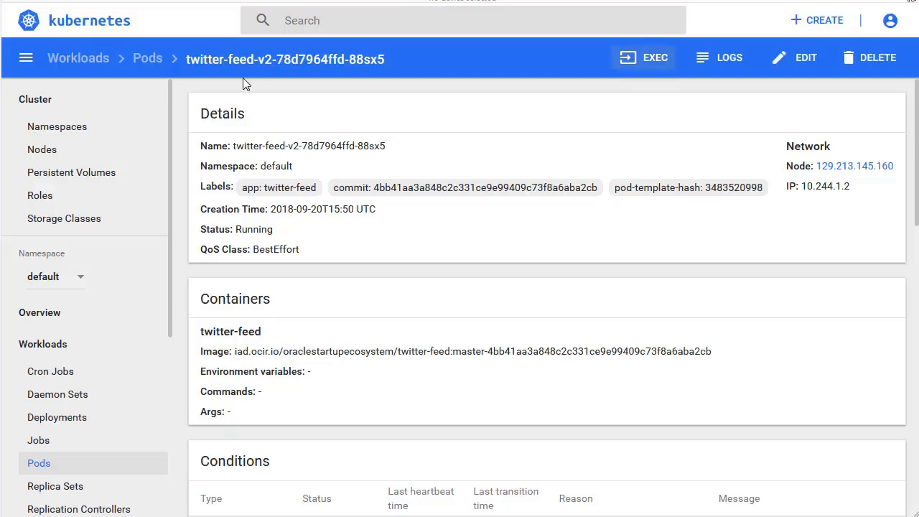
Switch to the Kubernetes Dashboard and create resources in the default namespace by uploading the file alpha-office-product-catalog.kubernetes.yml.
click(43, 314)
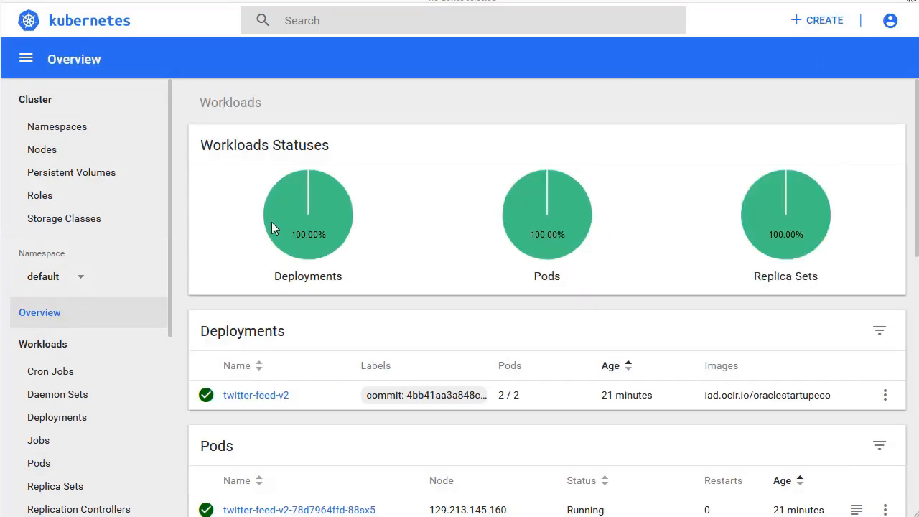
click(823, 26)
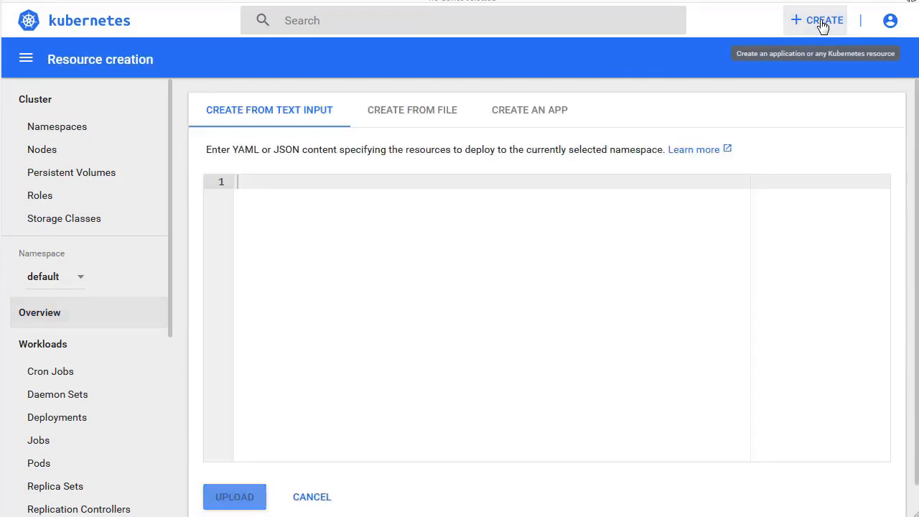
click(412, 113)
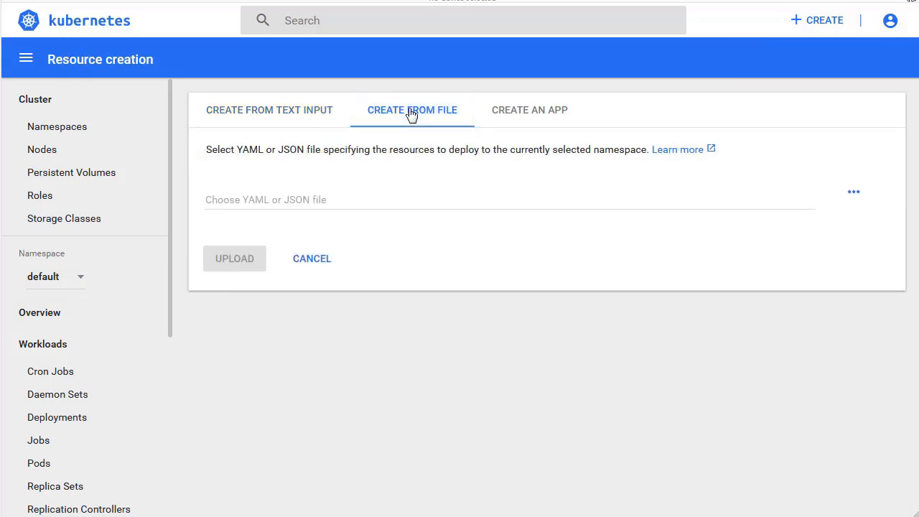
click(854, 193)
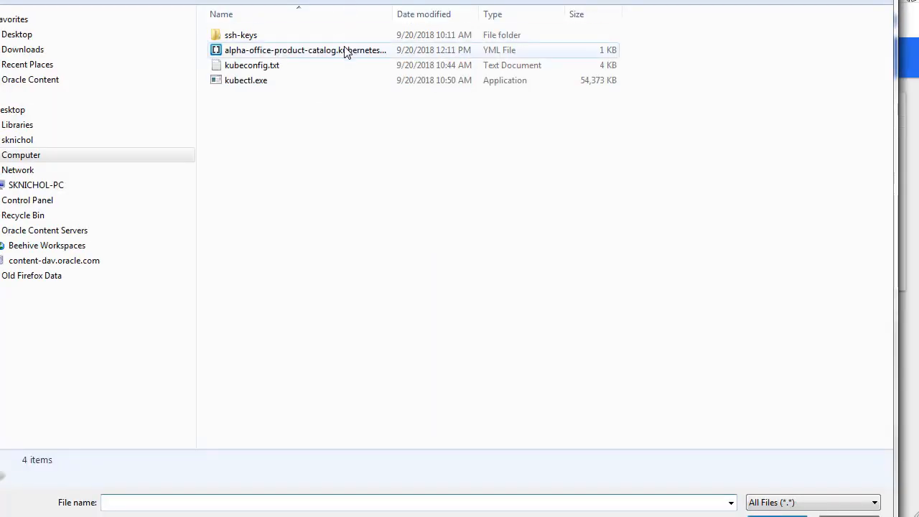
click(341, 52)
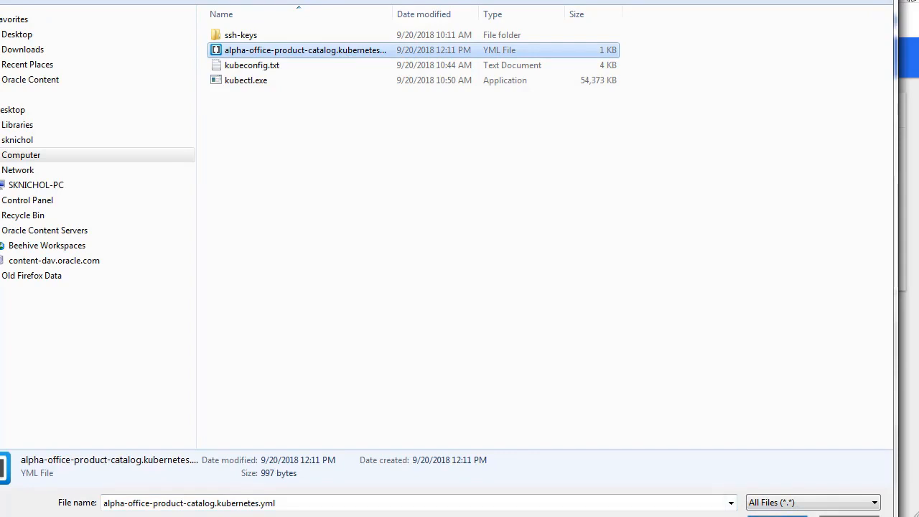
click(763, 516)
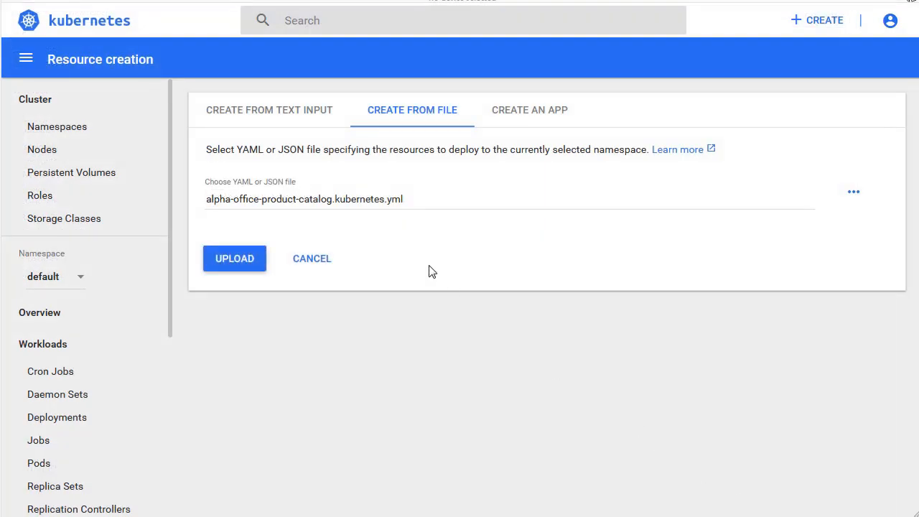
click(237, 258)
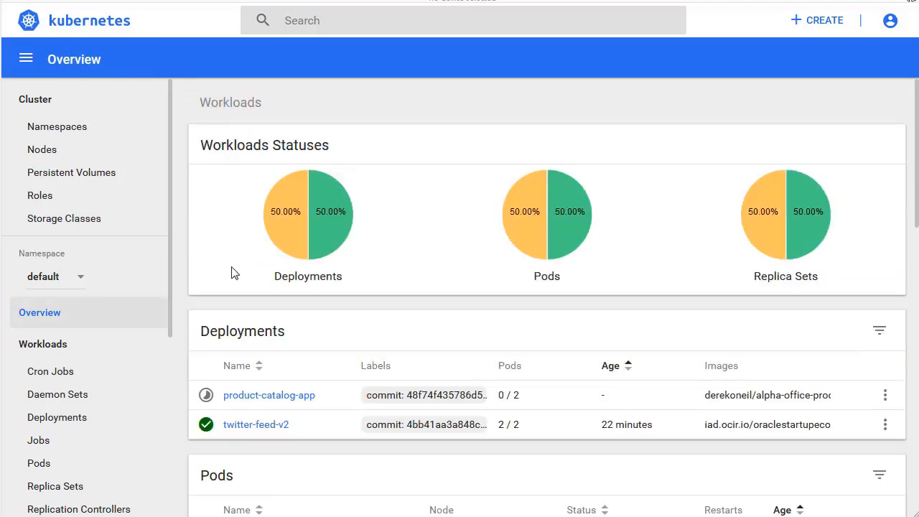
Check the status of the product-catalog-app pods and examine the details and endpoints of product-catalog-service.
click(40, 464)
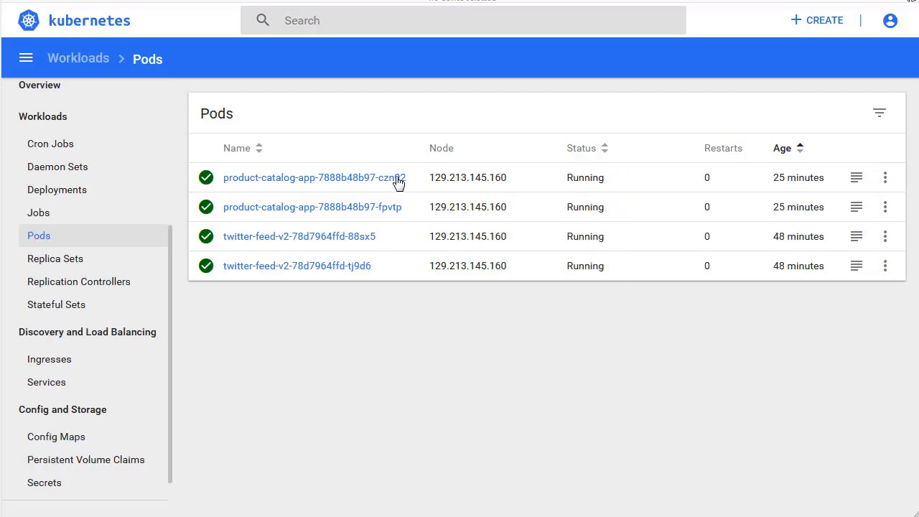
click(43, 388)
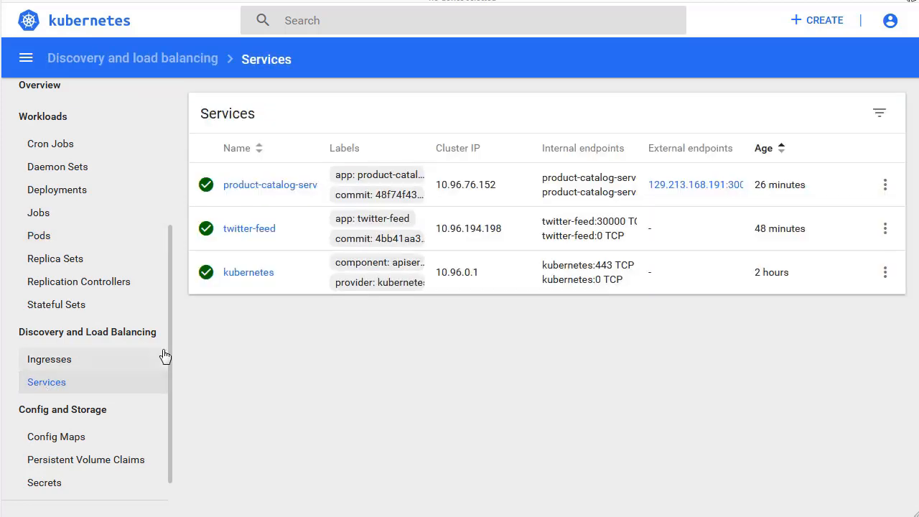
click(260, 188)
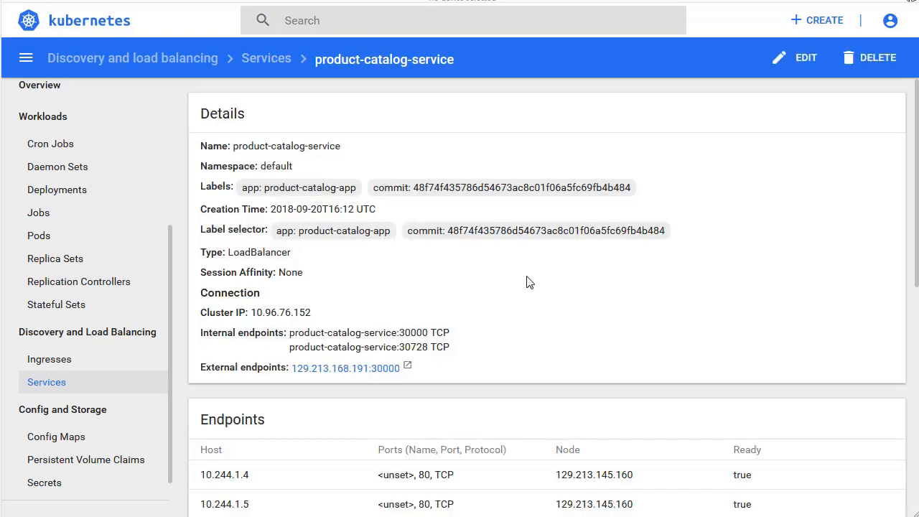
scroll(527, 284, down, 3)
scroll(528, 284, down, 2)
scroll(529, 283, up, 5)
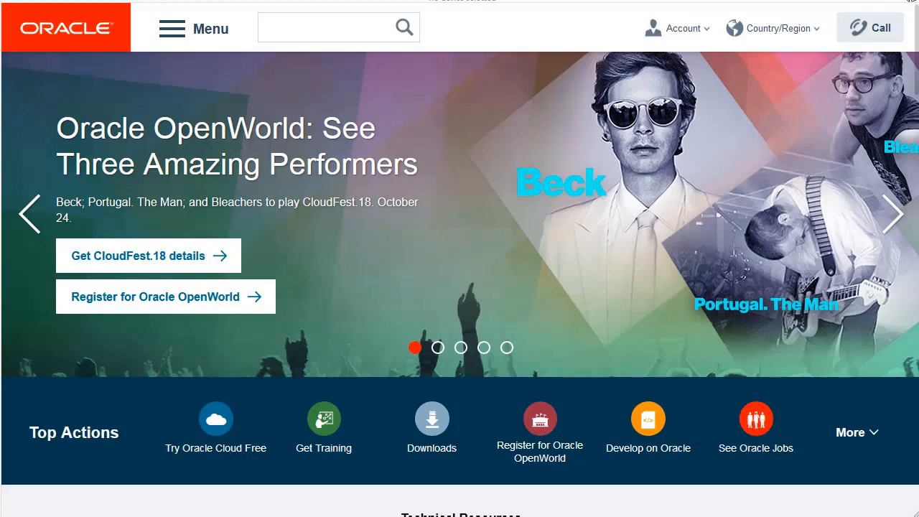
Load the product catalog site from the service's external endpoint in the browser and open the Crayola New Markers product.
right_click(341, 1)
click(378, 1)
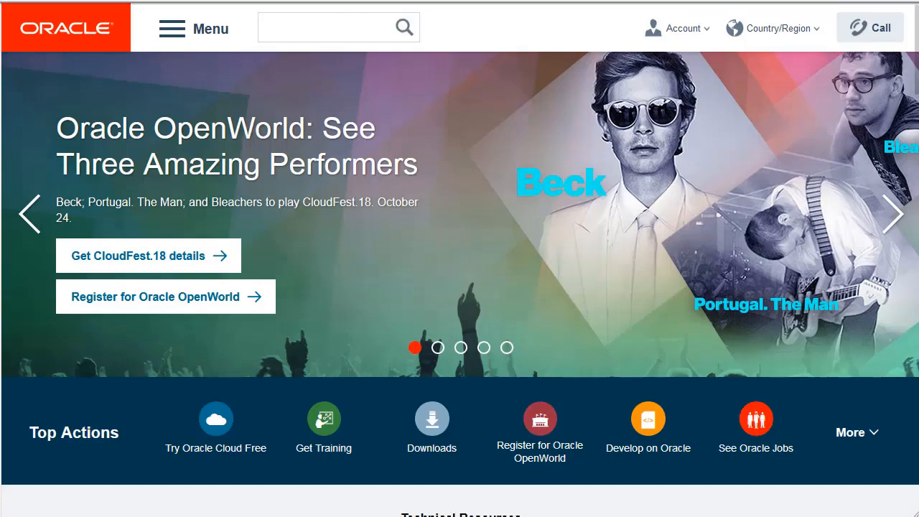
key(Return)
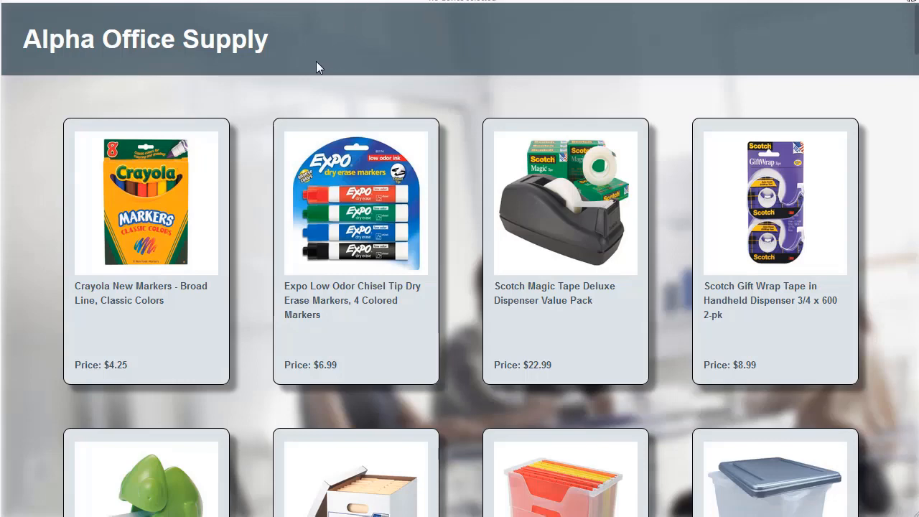
click(126, 211)
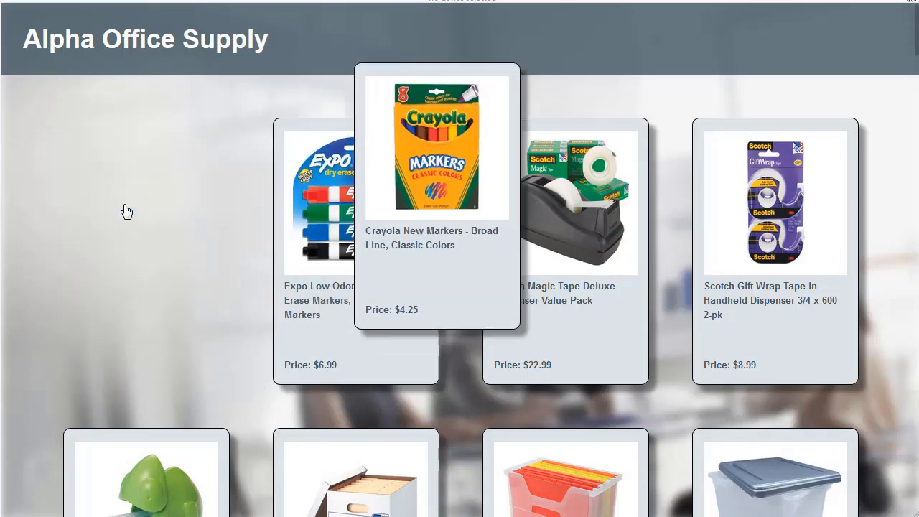